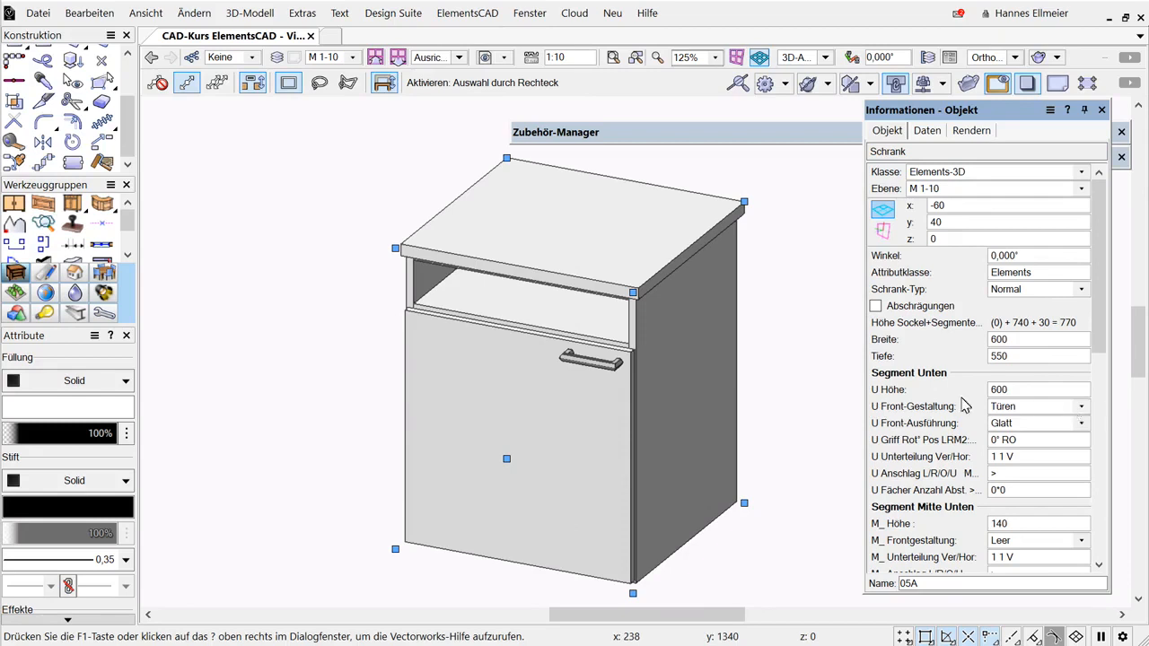
Set the cabinet's lower segment front design (U Front-Ausführung) to Symbol aus Ordner "Fronten".
left_click(1012, 425)
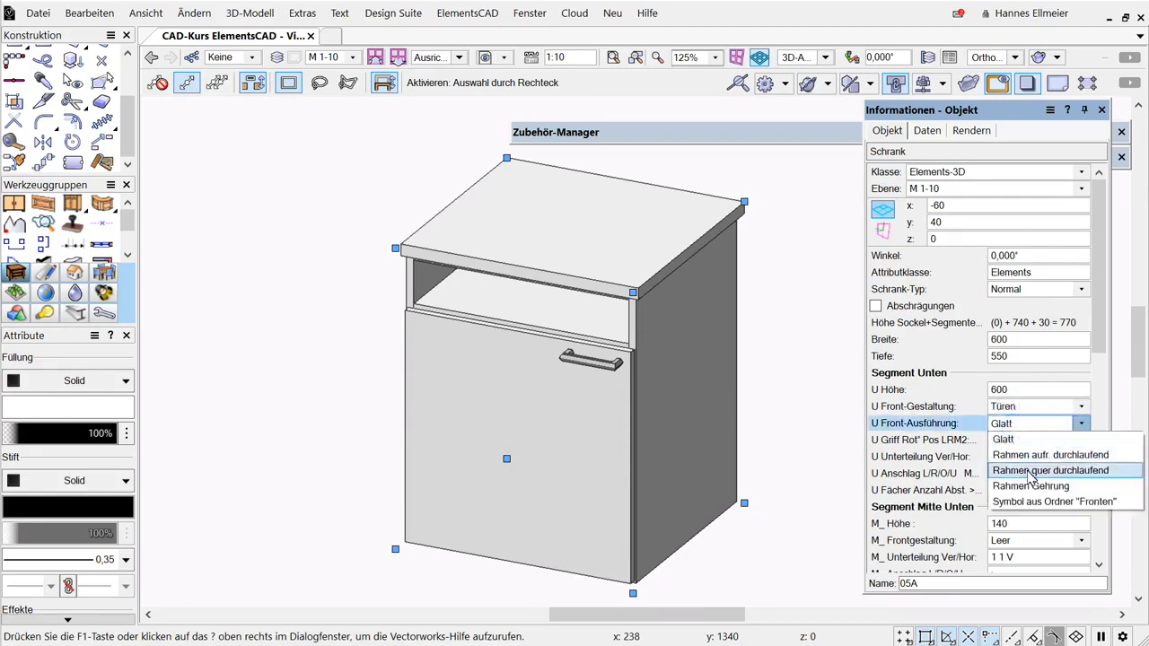
left_click(1126, 504)
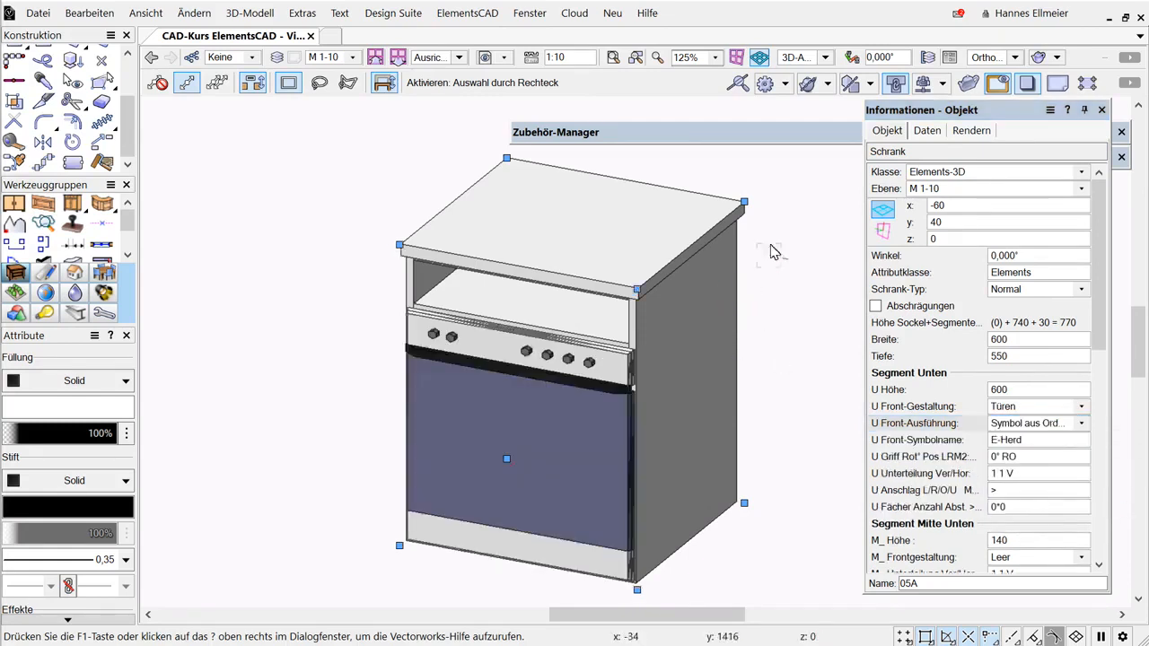
Show the contents of the favourite library Elements Bibliothek.vwx in the Zubehör-Manager and widen the palette.
mouse_move(772, 142)
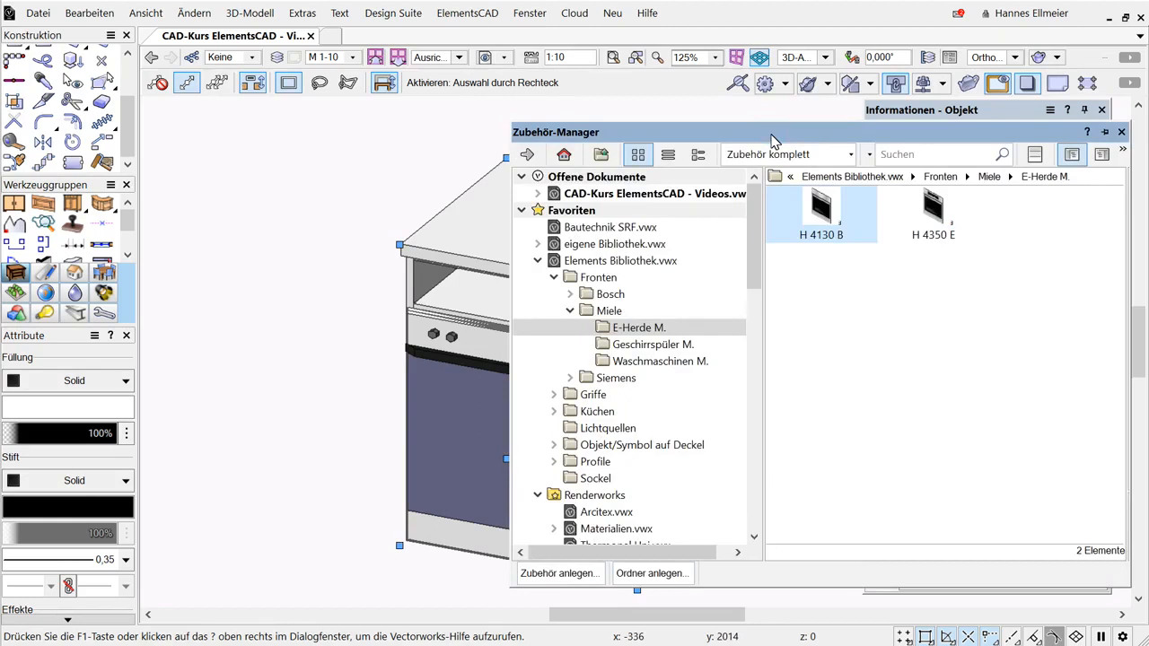
left_click(598, 260)
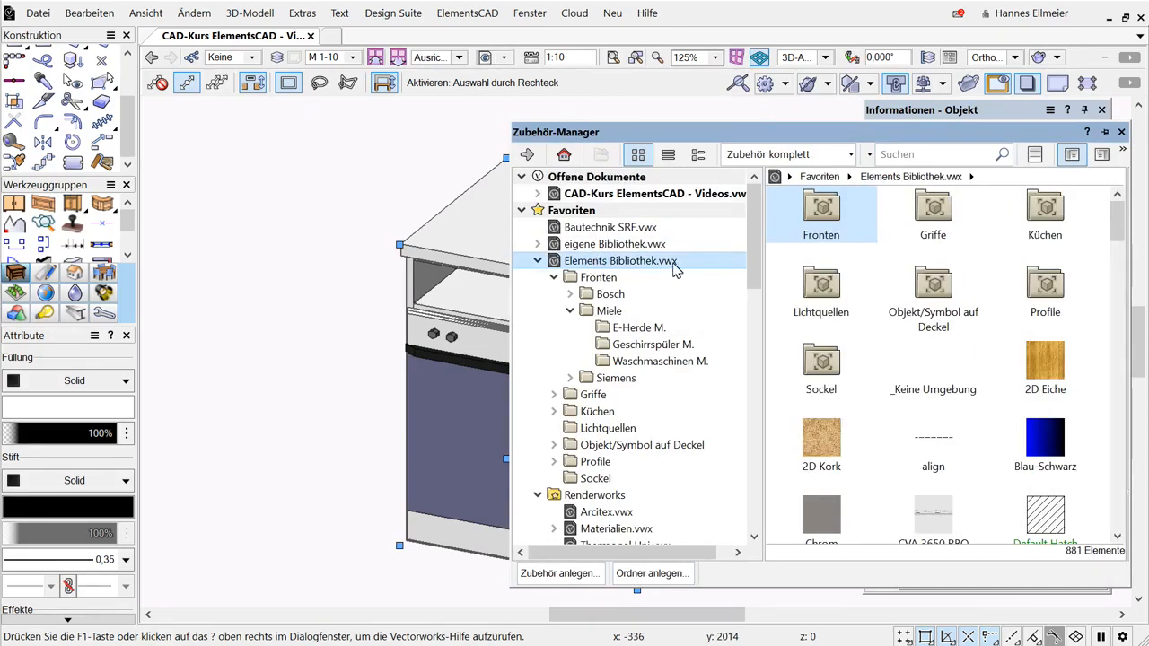
left_click_drag(511, 261, 373, 273)
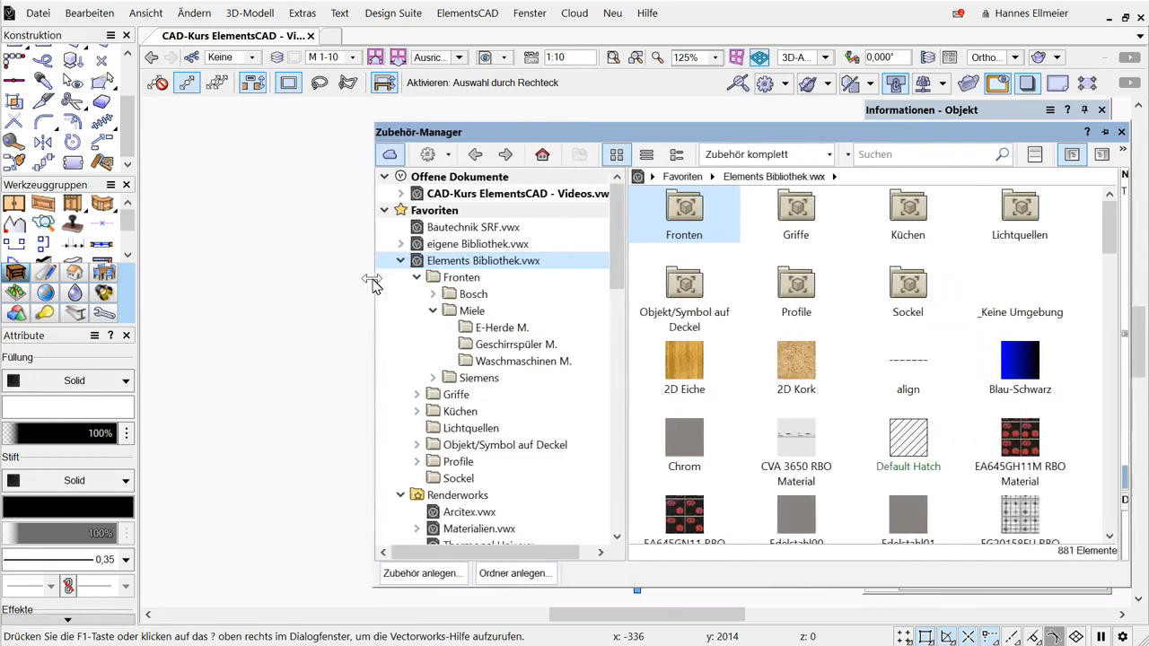
Choose Elements Bibliothek.vwx as a new favourite document from C:, Benutzer\Öffentlich\Öffentliche Dokumente\ElementsCAD\Favoriten\2023.
left_click(449, 157)
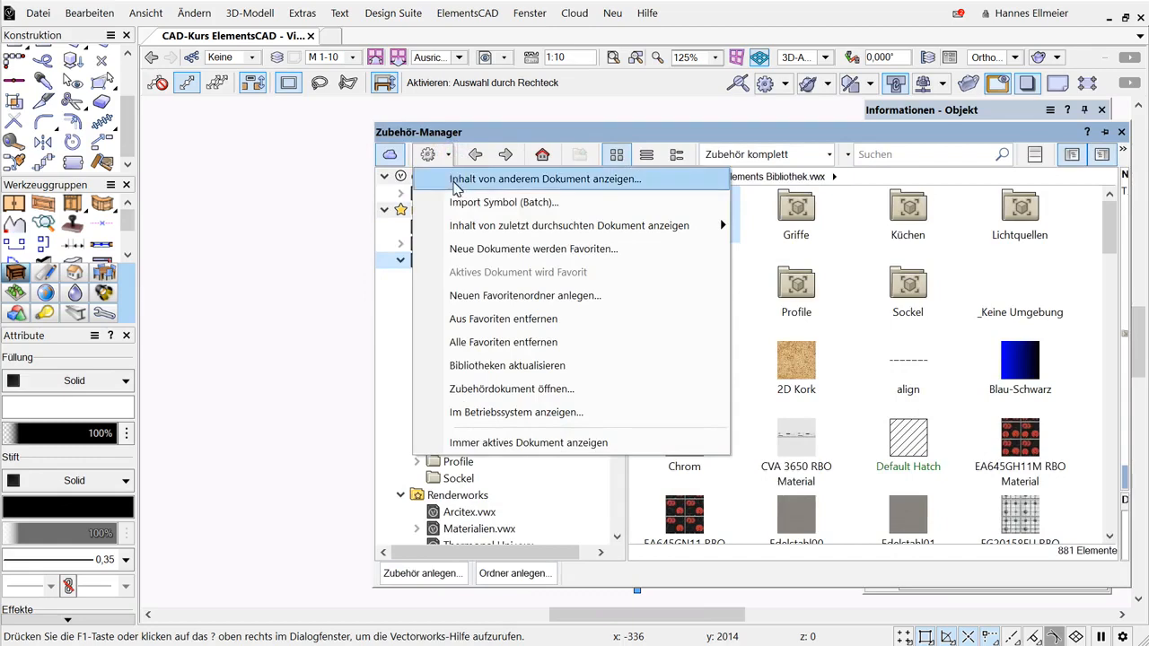
left_click(489, 249)
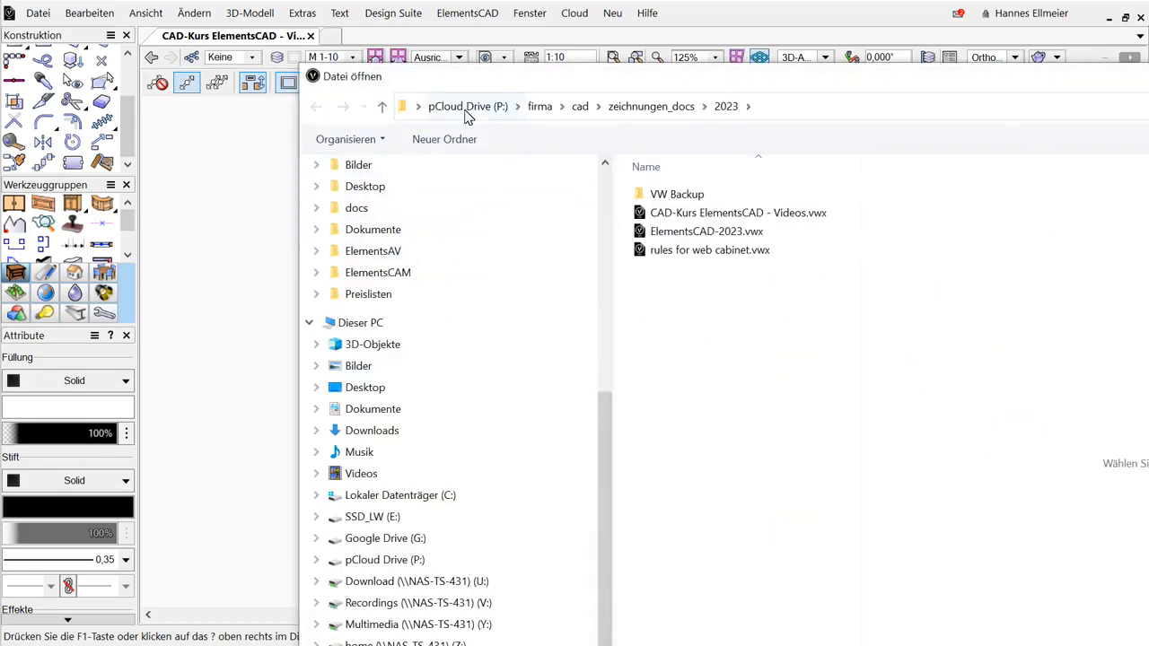
left_click(392, 493)
double_click(693, 249)
left_click(690, 268)
double_click(692, 268)
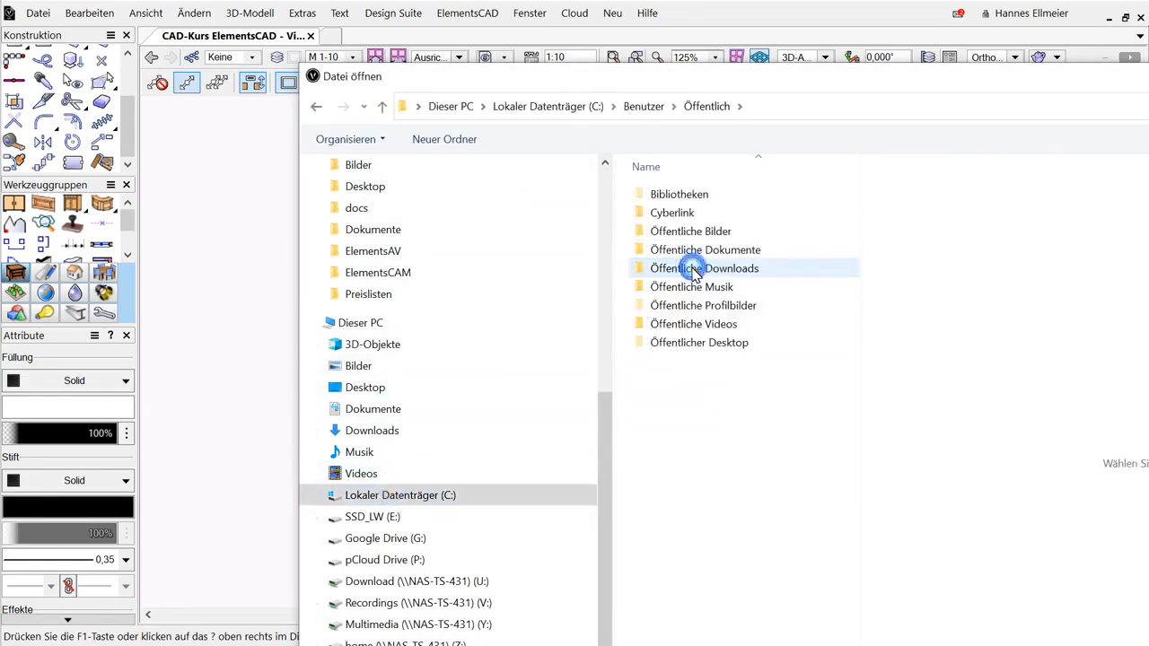
double_click(722, 250)
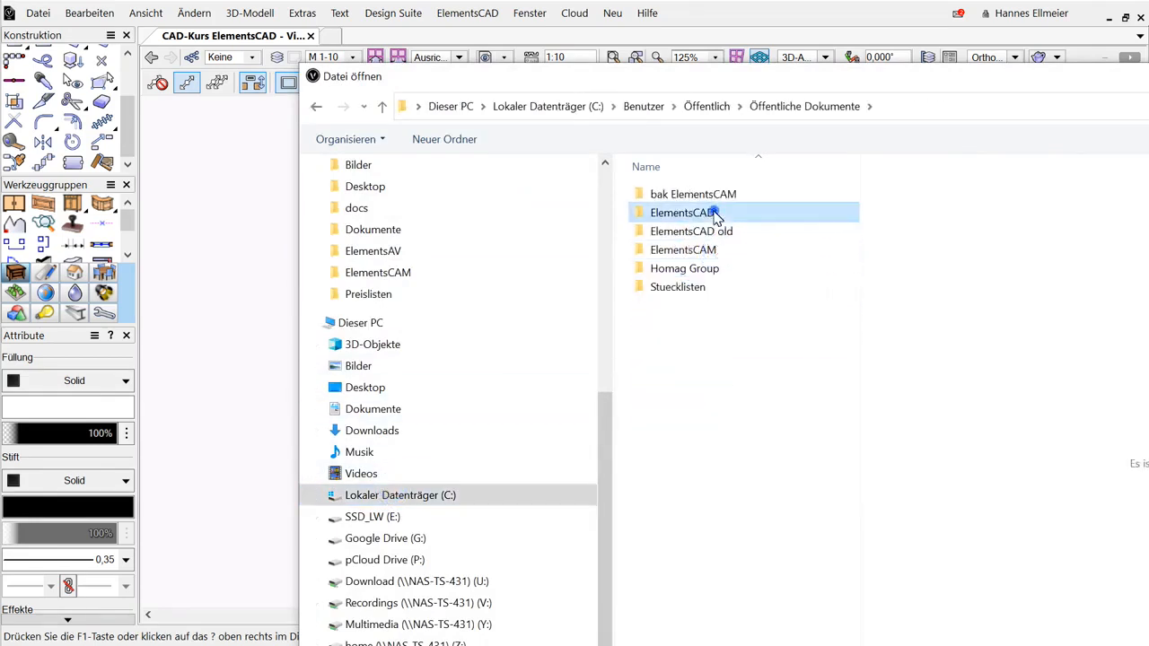
double_click(709, 214)
left_click(704, 215)
double_click(704, 215)
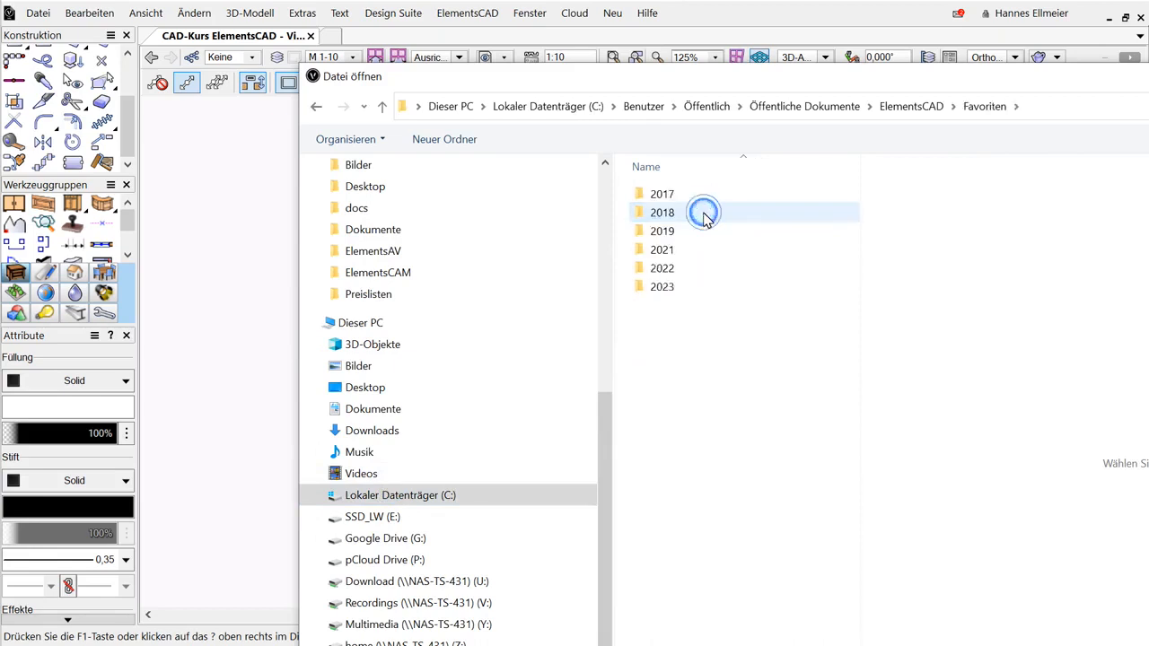
double_click(668, 294)
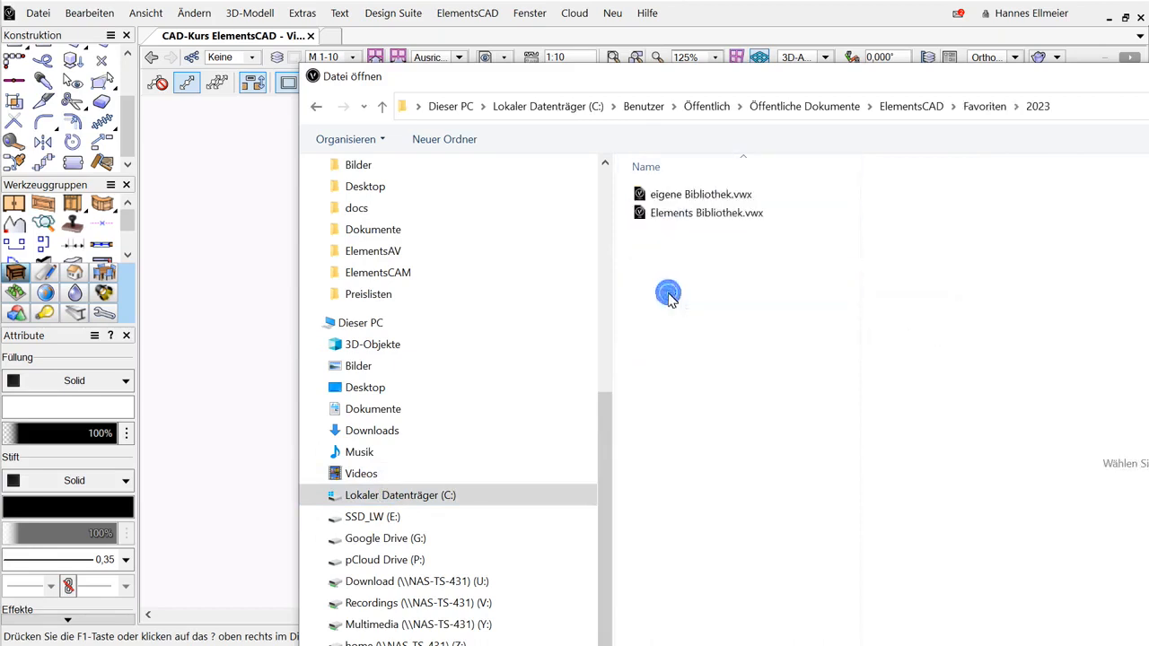
left_click(699, 221)
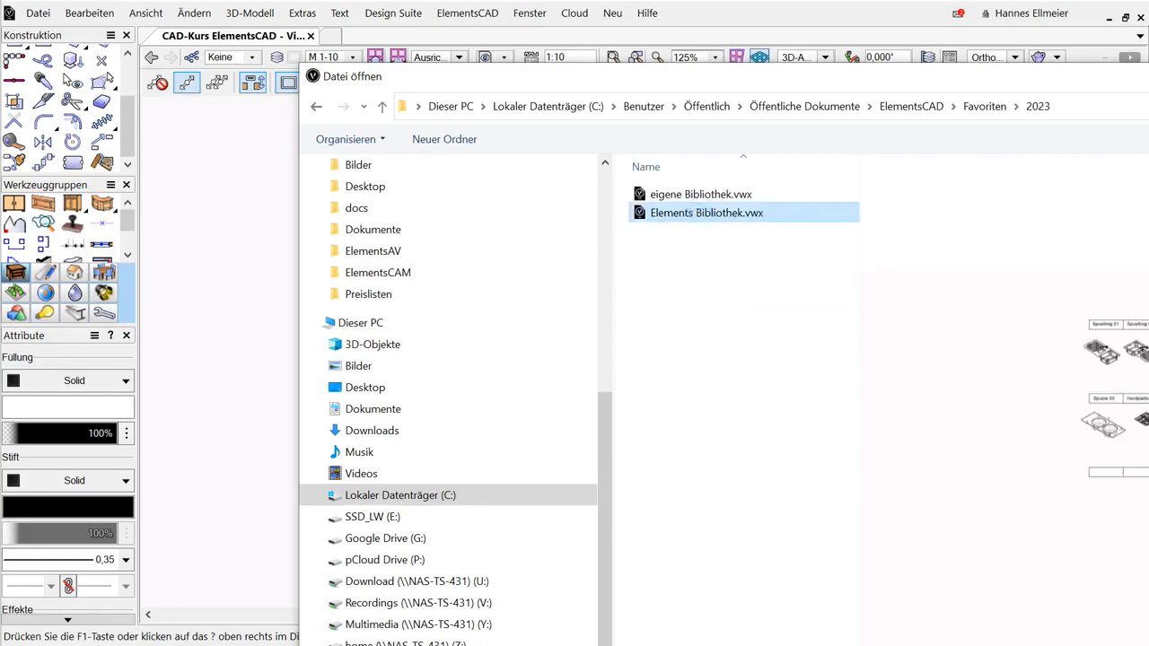
double_click(710, 212)
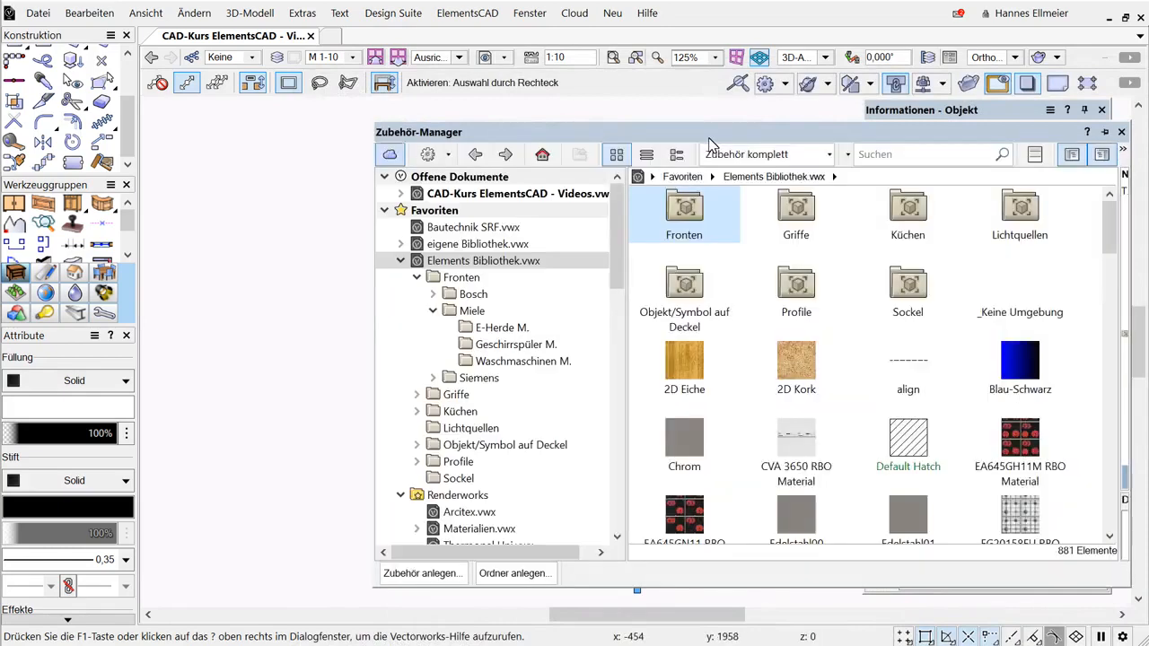
left_click(402, 260)
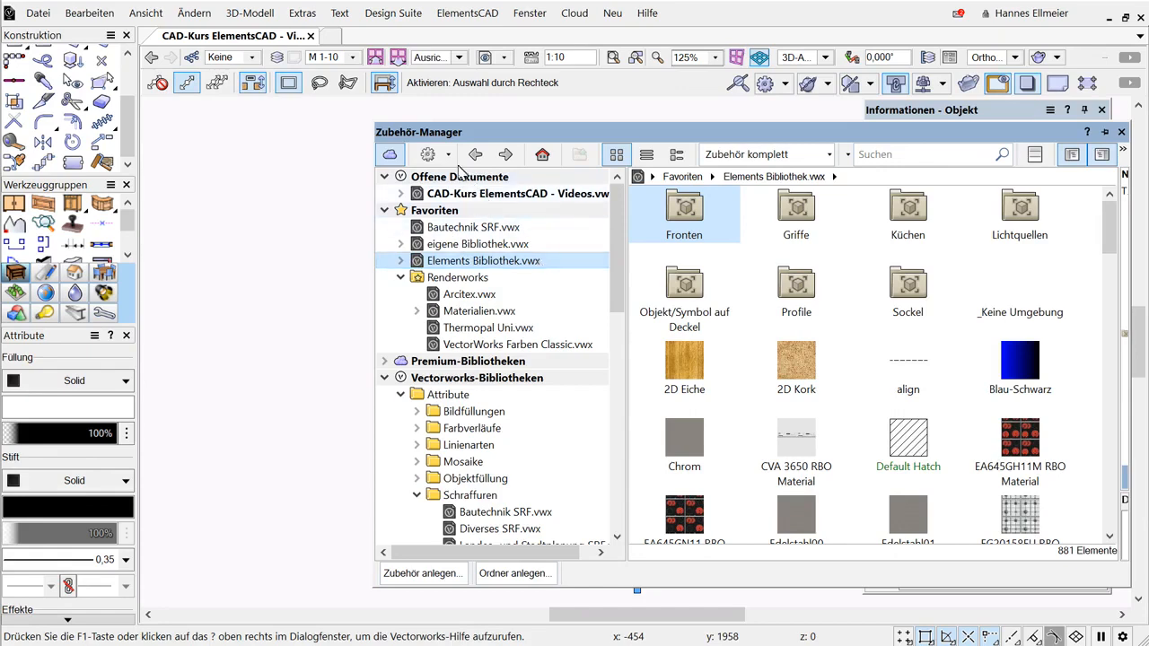
left_click(450, 155)
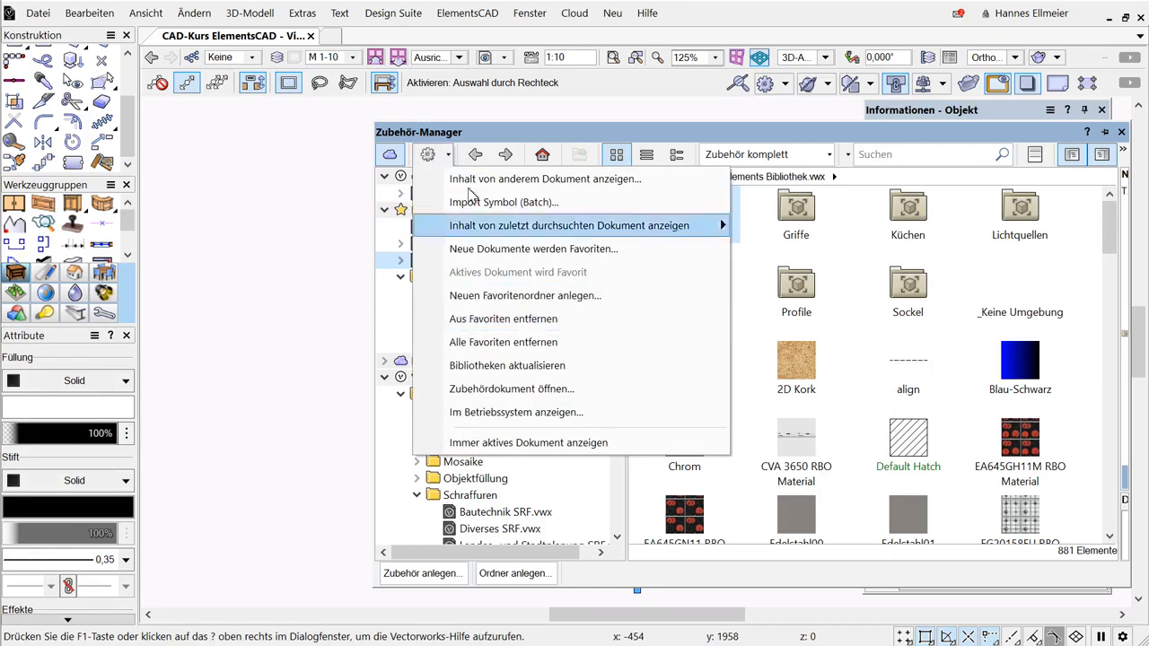
left_click(512, 133)
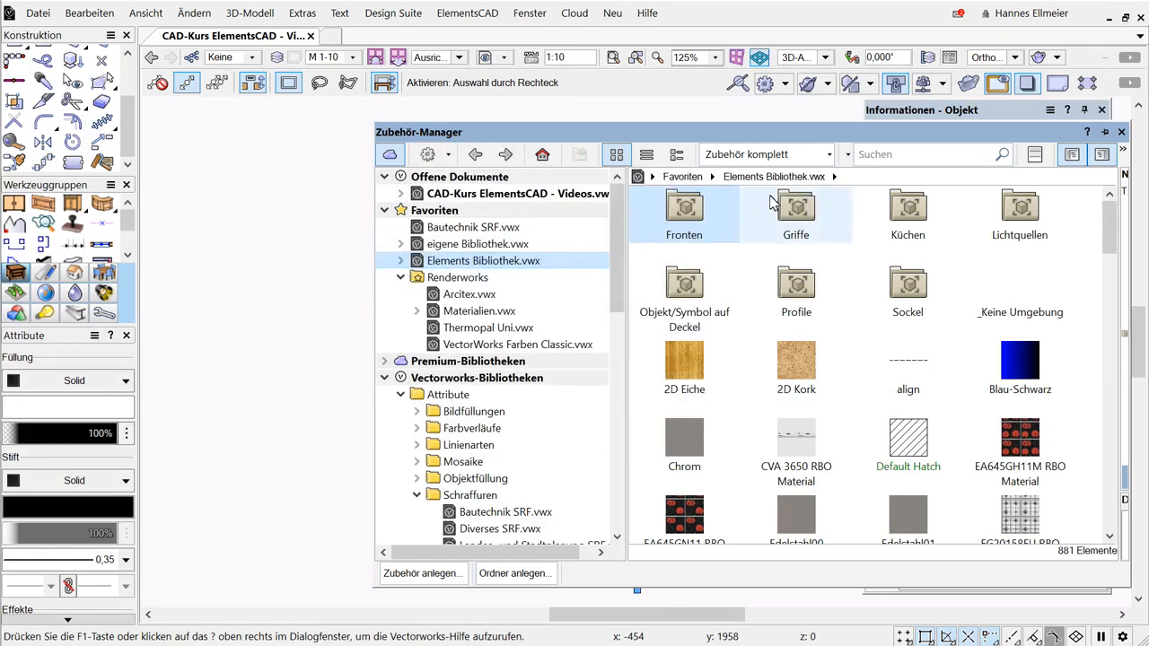
Filter the Elements Bibliothek.vwx resources to Schraffuren, and reset the filter to Zubehör komplett.
left_click(721, 159)
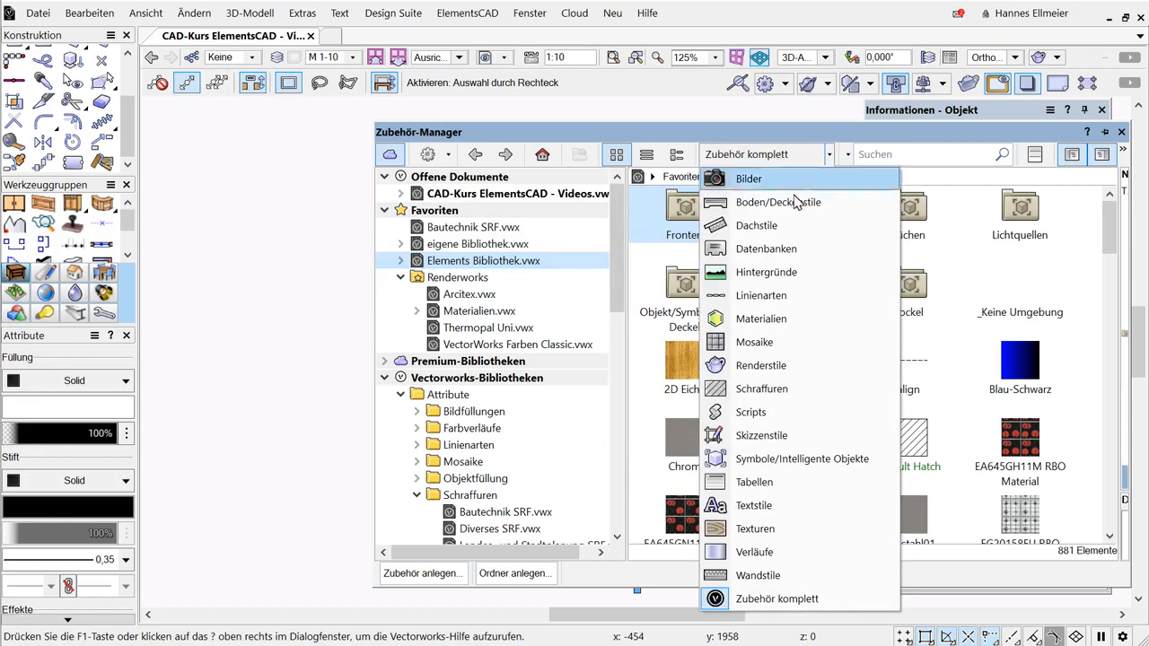
left_click(781, 397)
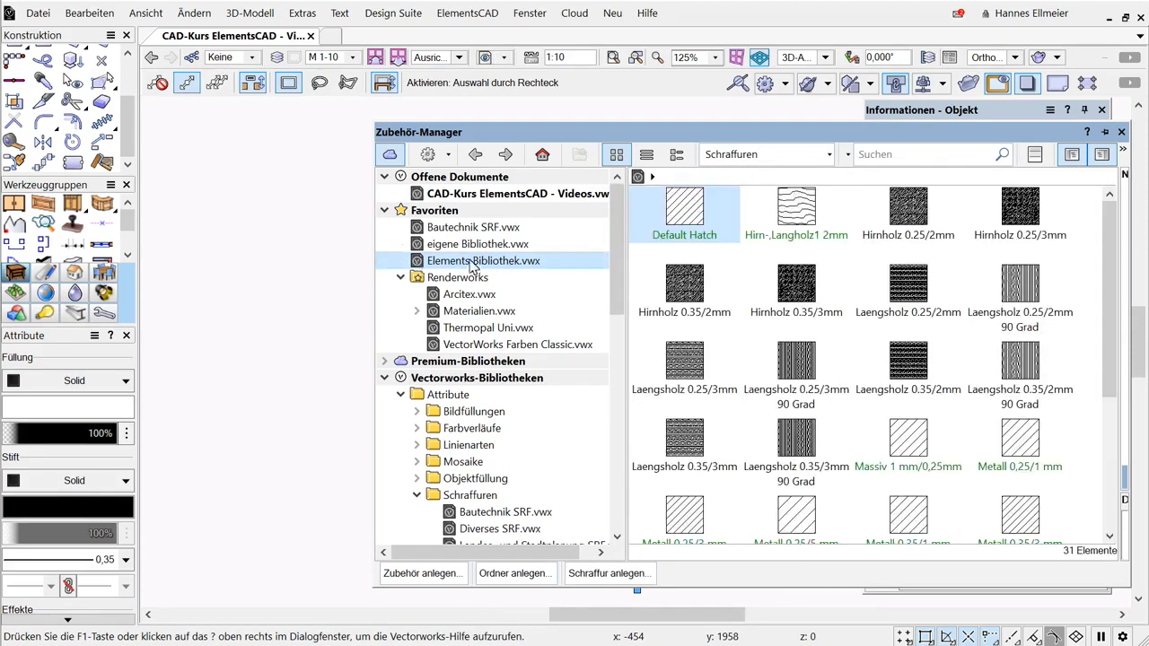
left_click(827, 157)
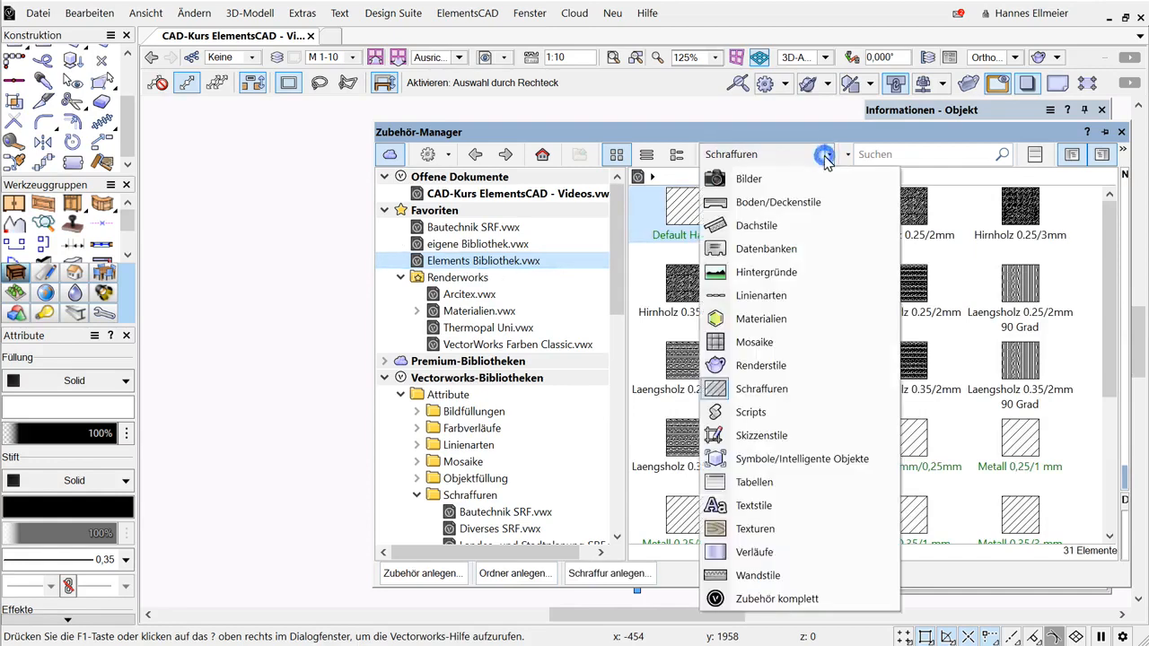
left_click(777, 596)
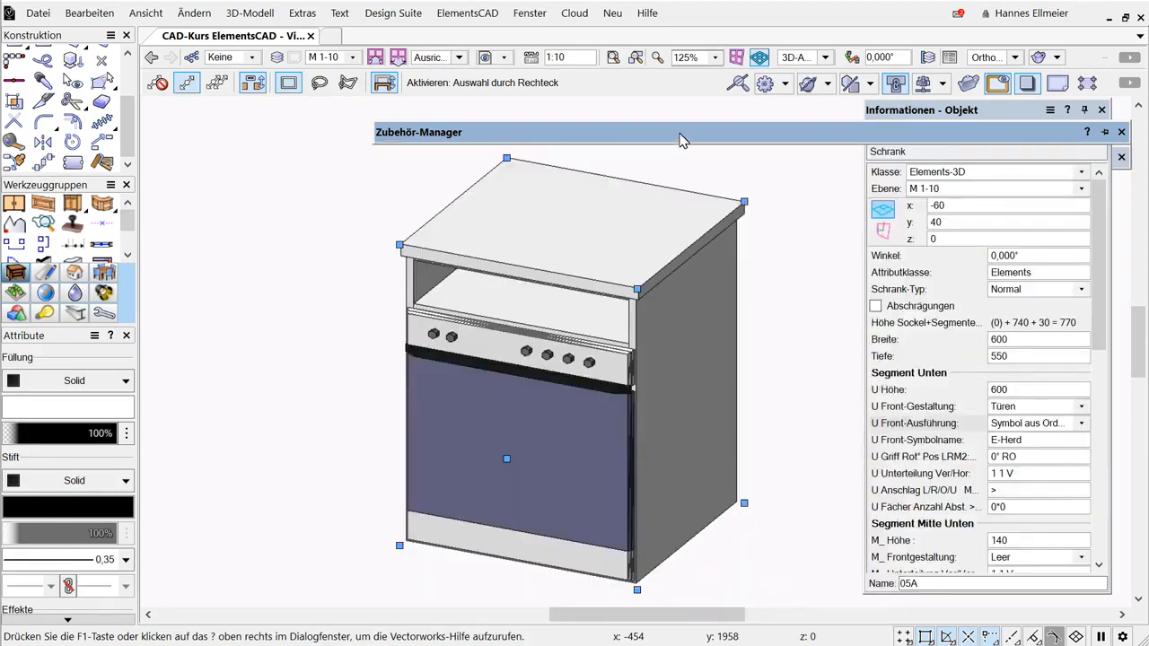
Open the Fronten folder of Elements Bibliothek.vwx and select the Front 04 symbol.
mouse_move(679, 139)
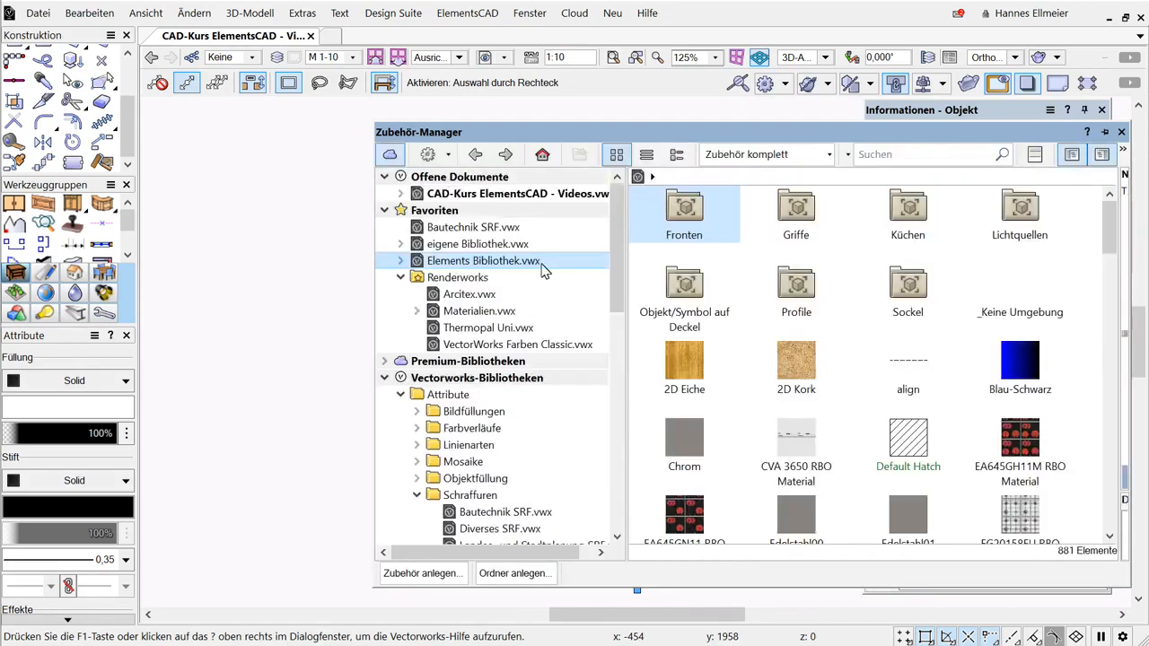
left_click(401, 261)
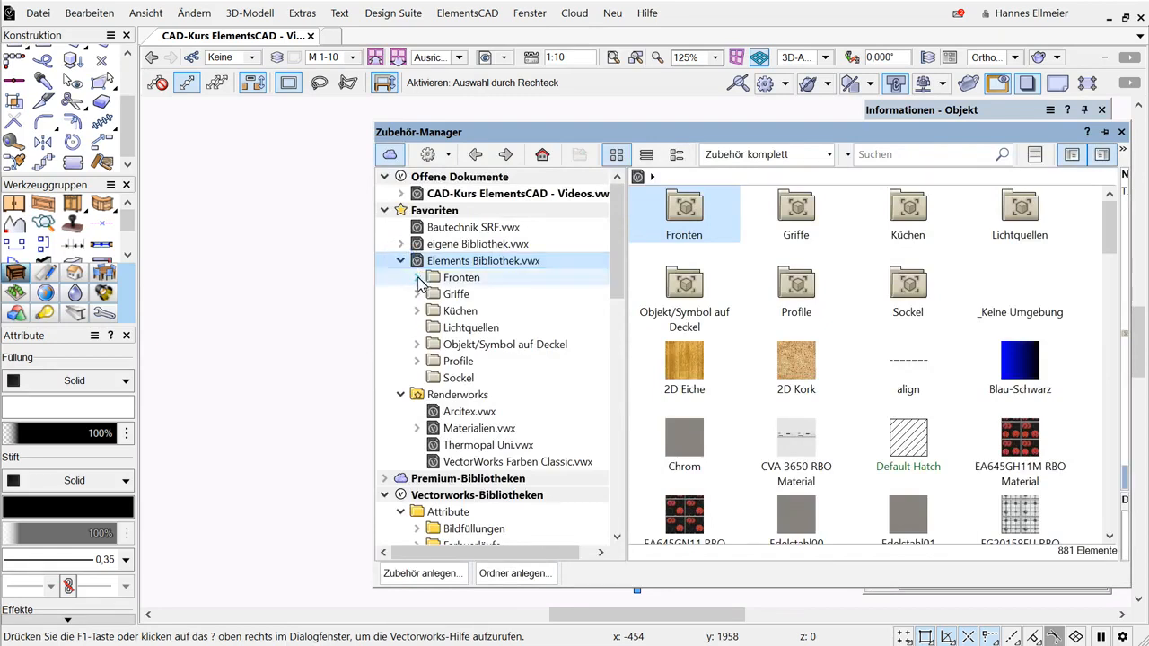
left_click(417, 277)
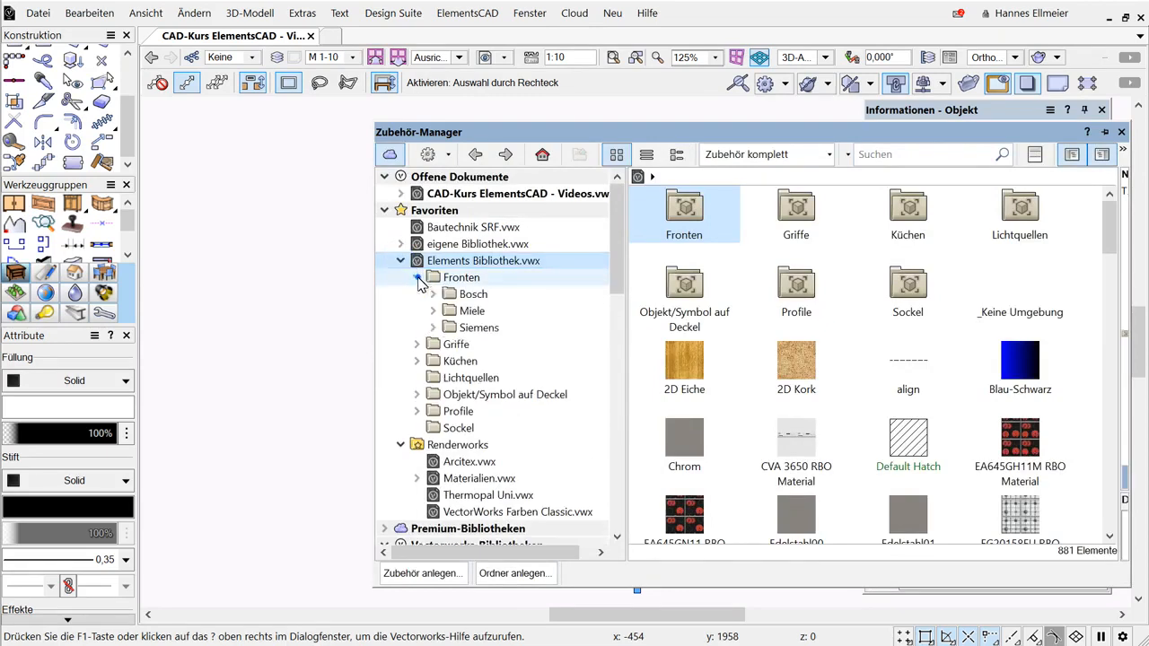
left_click(464, 278)
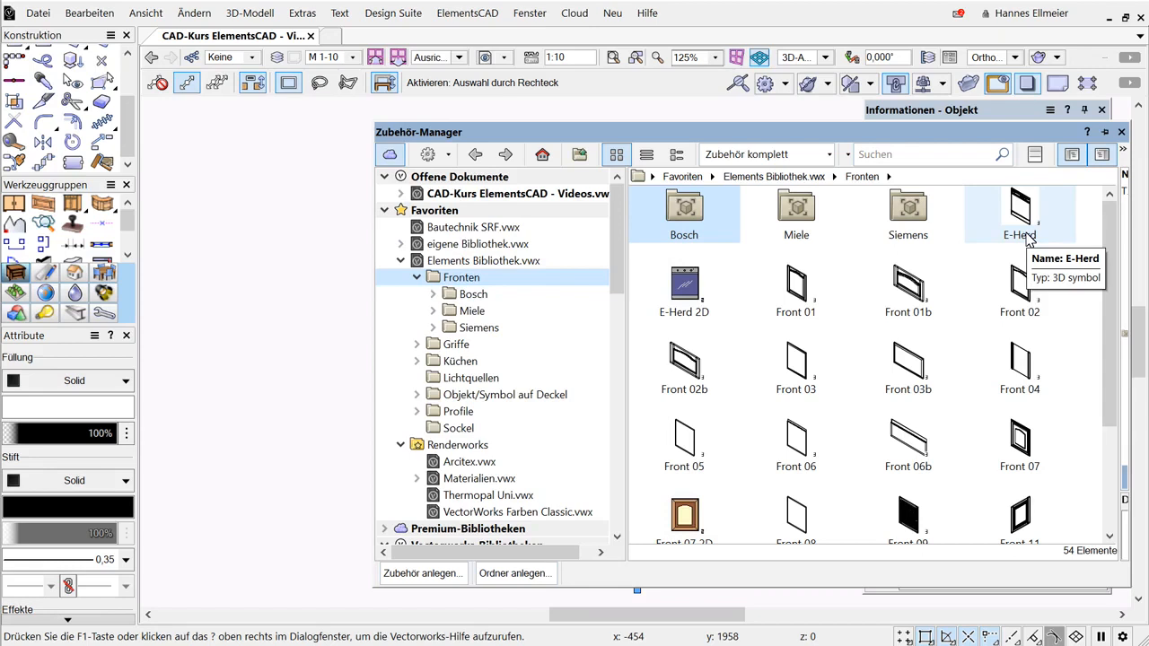
left_click(1021, 368)
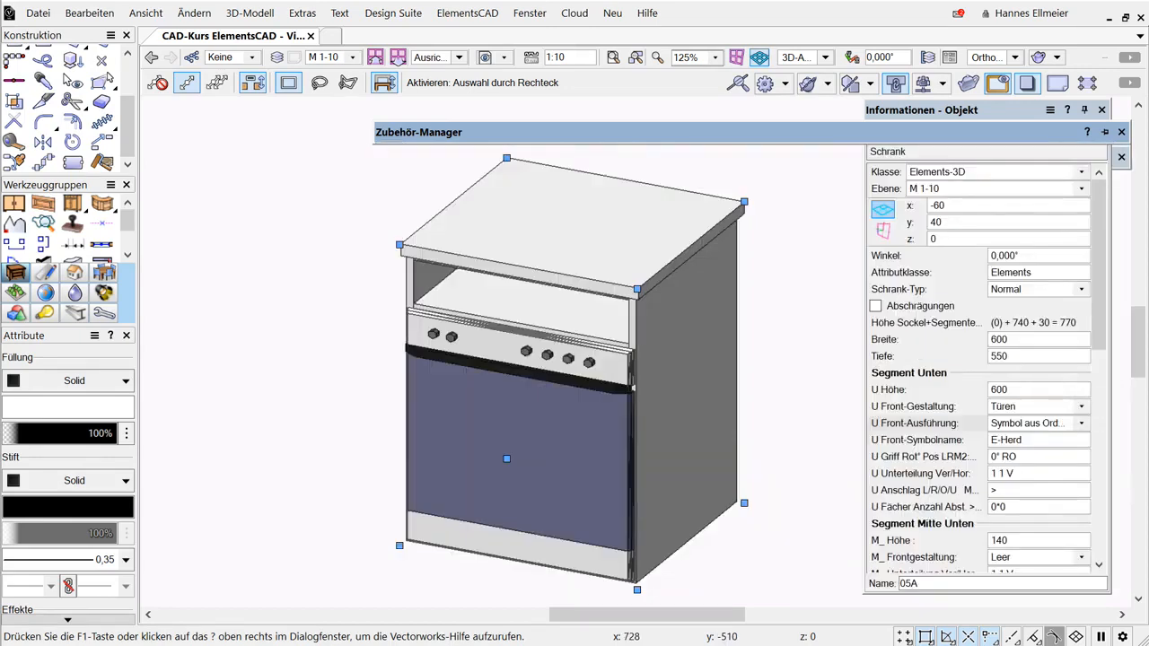
Set the lower segment's front symbol name (U Front-Symbolname) to front 04.
left_click(940, 440)
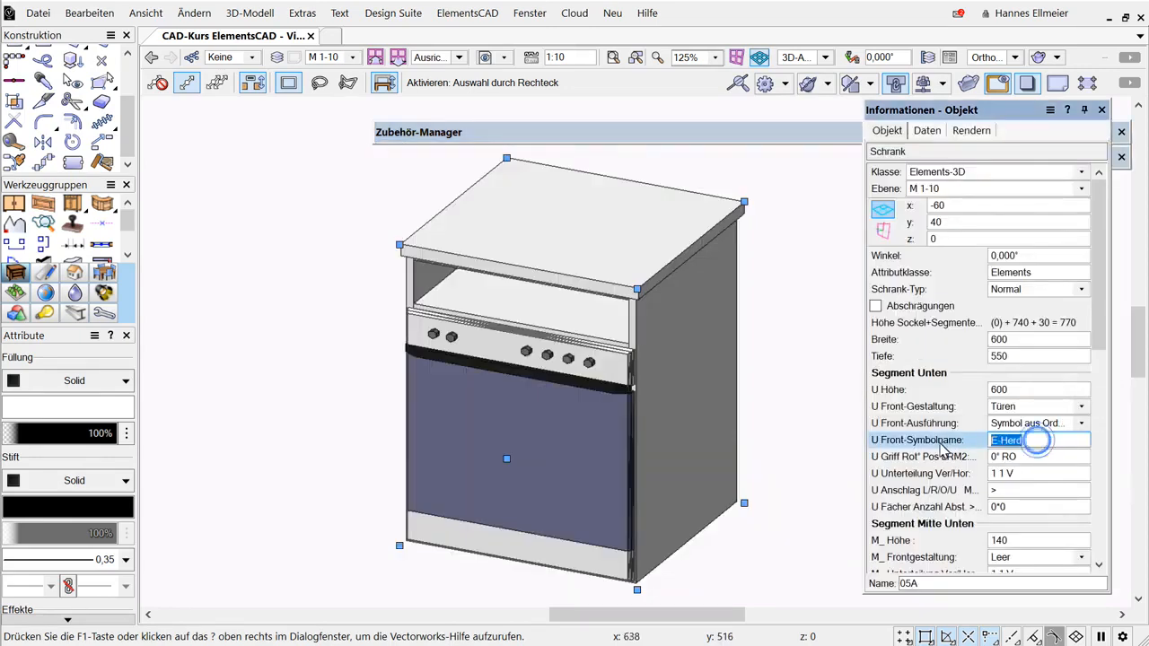
type("front 0")
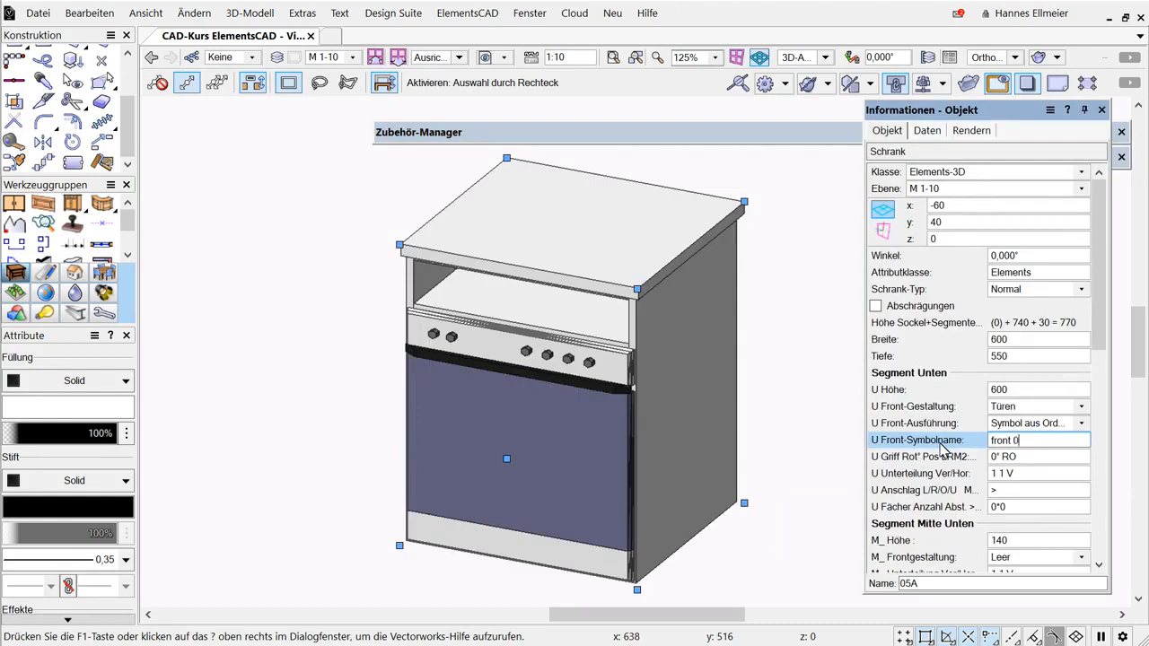
type("4")
key("Return")
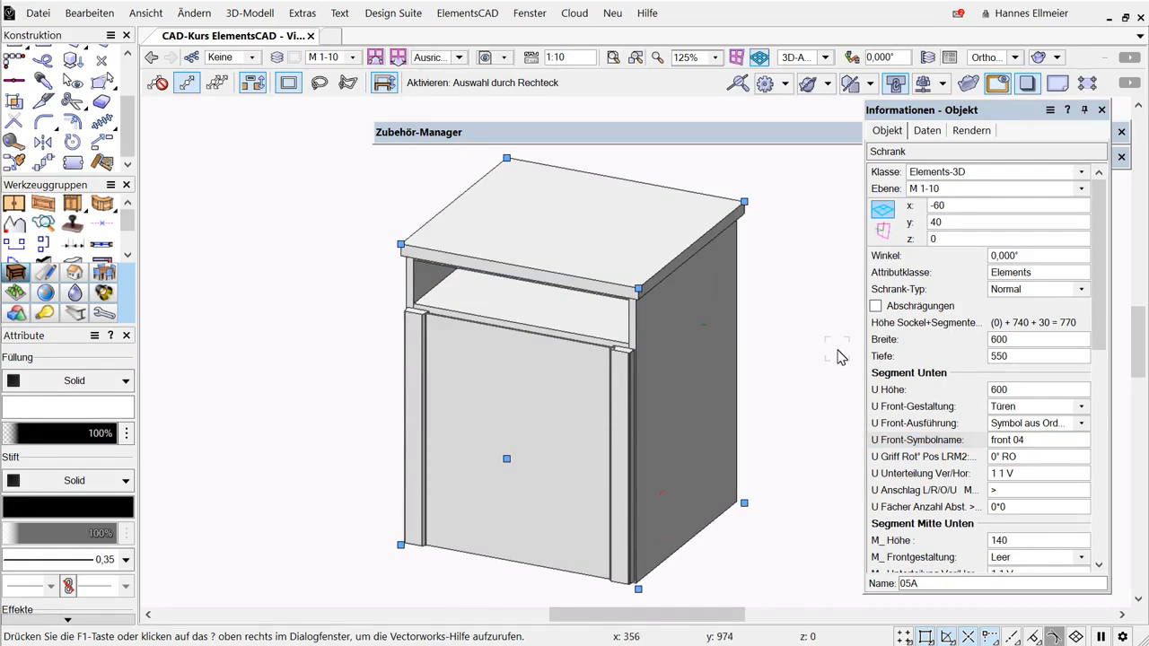
Duplicate the Front 04 symbol in the open document CAD-Kurs ElementsCAD - Videos.vwx under the name Front 04a.
mouse_move(734, 133)
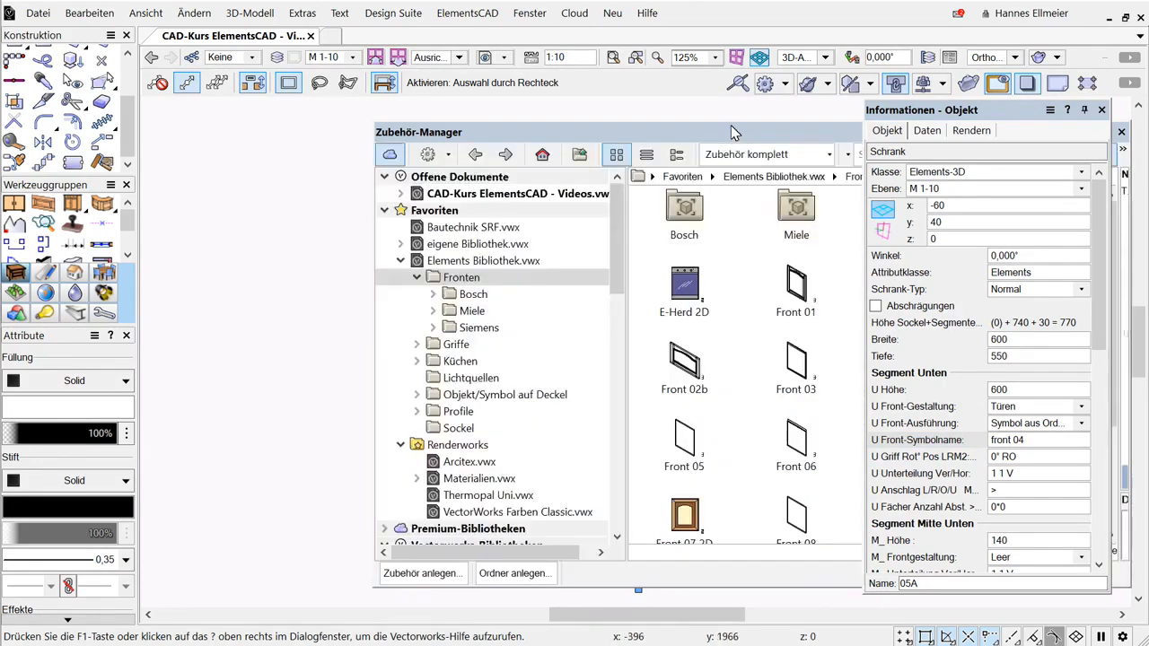
left_click(523, 194)
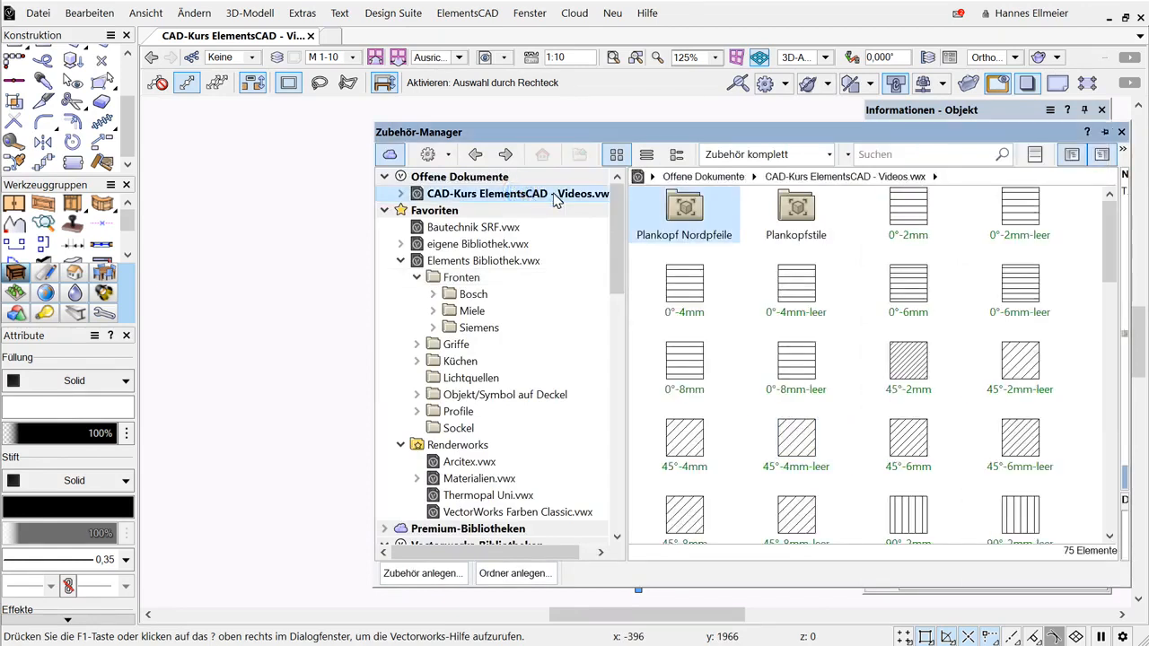
left_click_drag(1111, 230, 1119, 374)
left_click(1030, 357)
right_click(1030, 357)
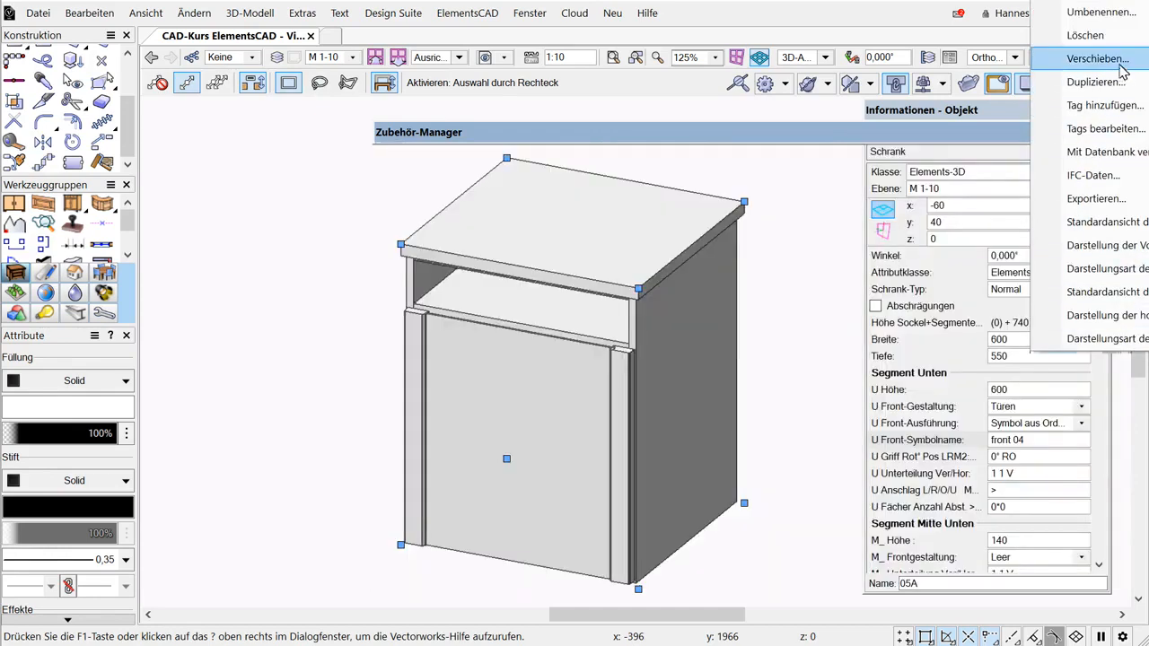
left_click(1113, 82)
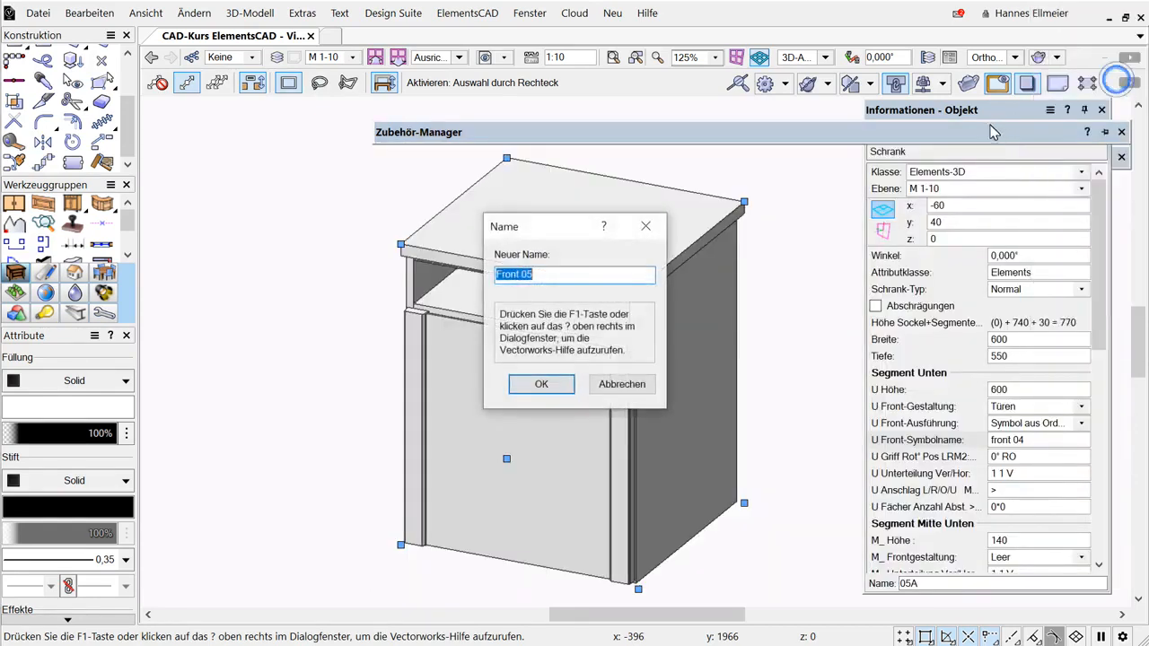
left_click(528, 280)
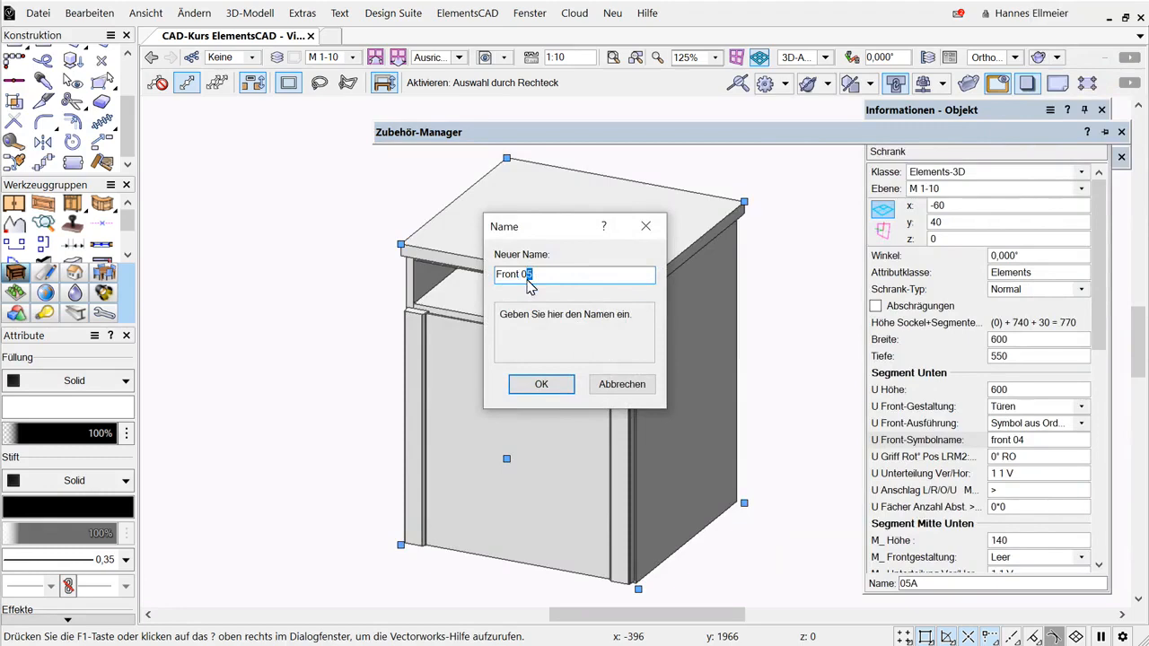
left_click(542, 384)
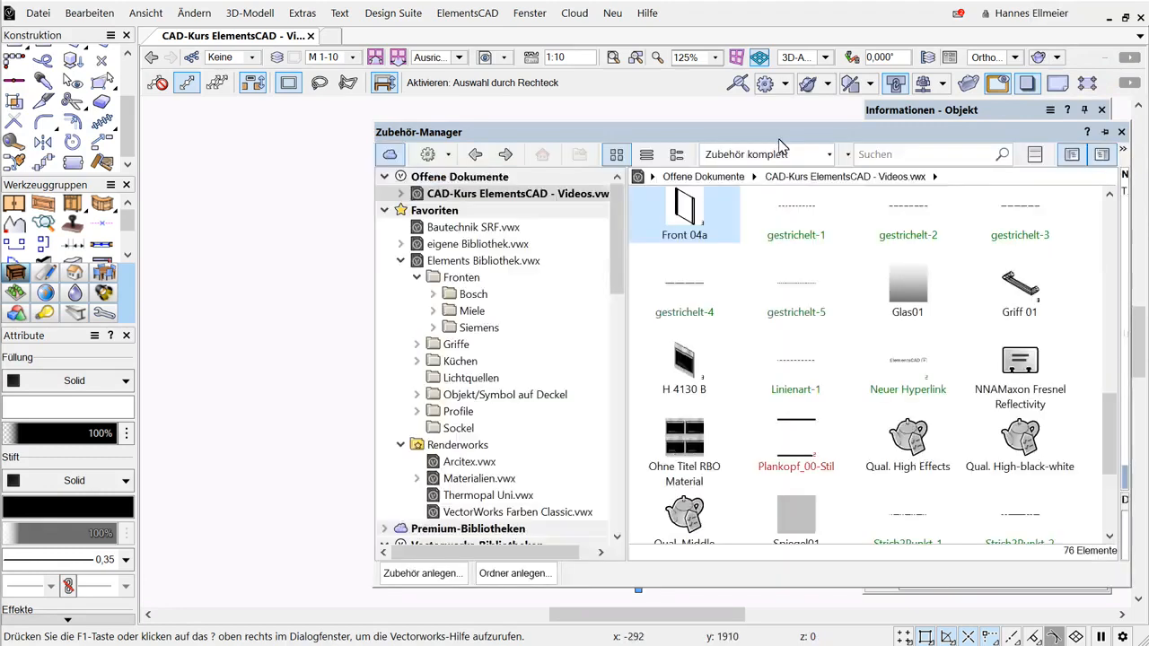
Open the 3D representation of the Front 04a symbol for editing and enter its upright frame group.
right_click(688, 220)
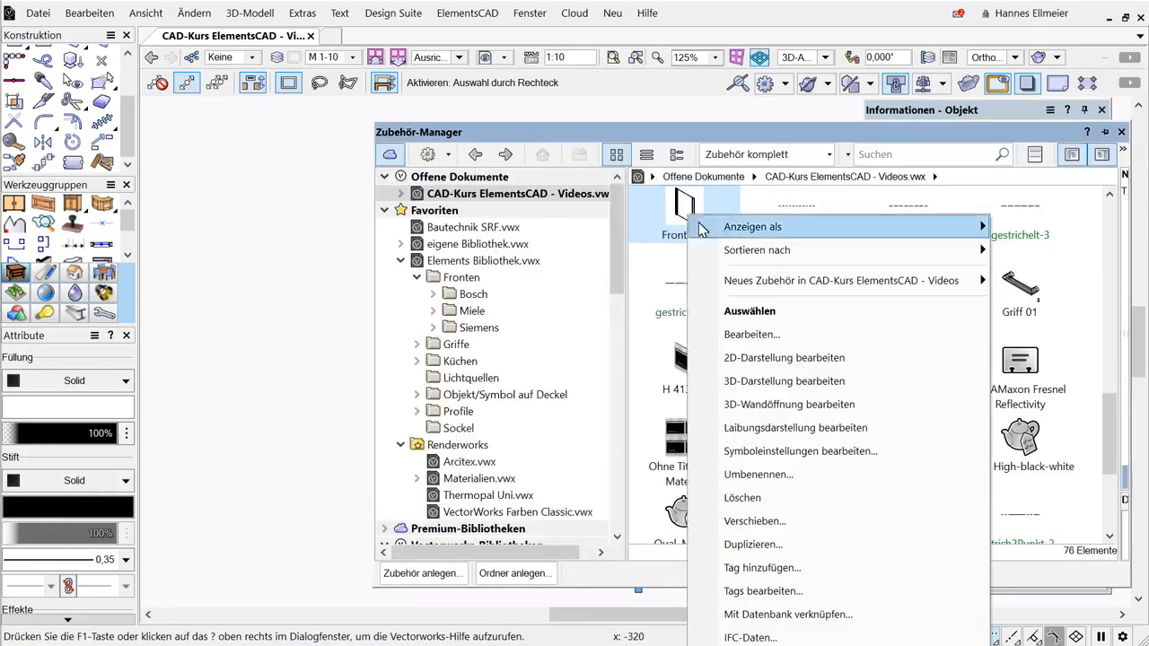
left_click(826, 384)
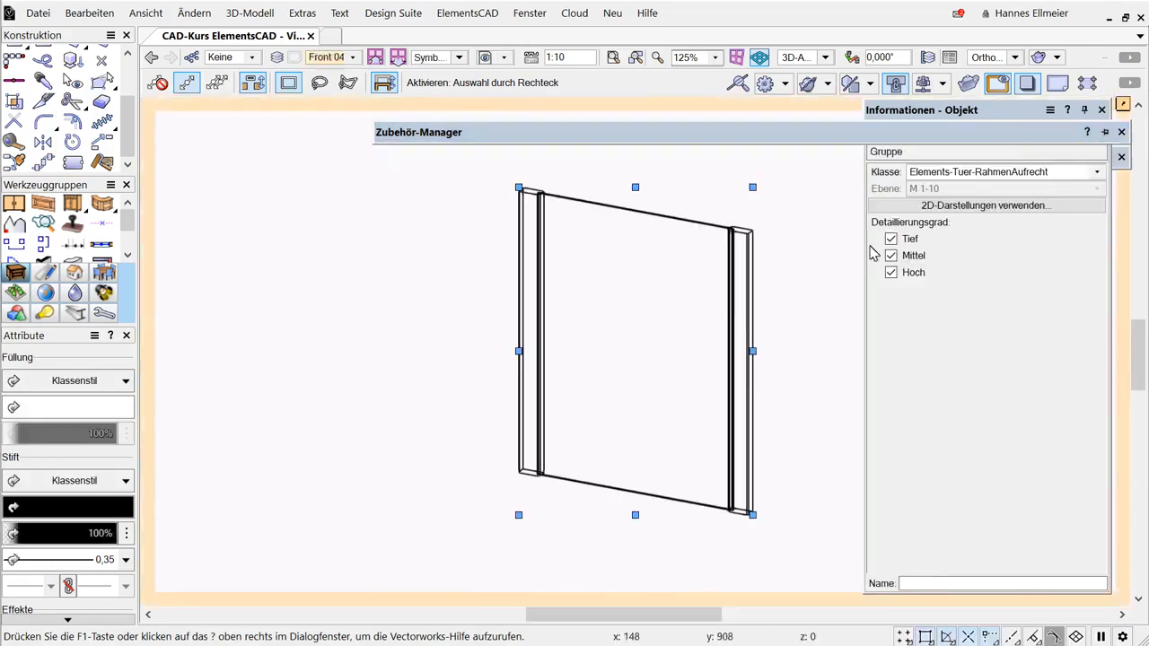
left_click(935, 109)
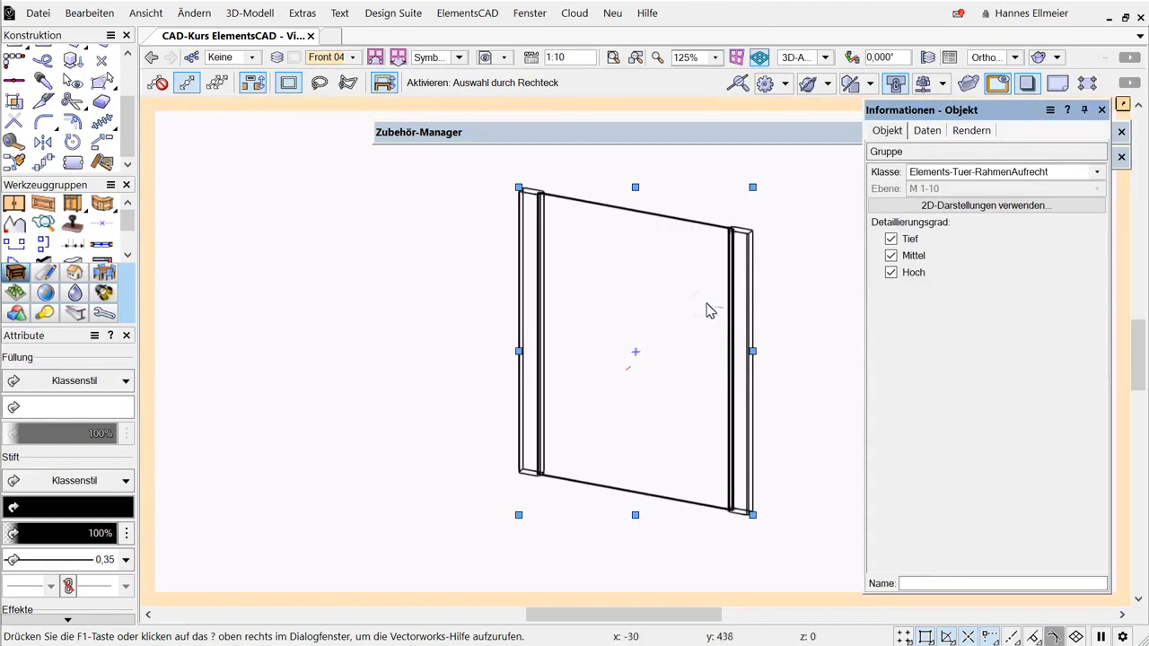
double_click(731, 286)
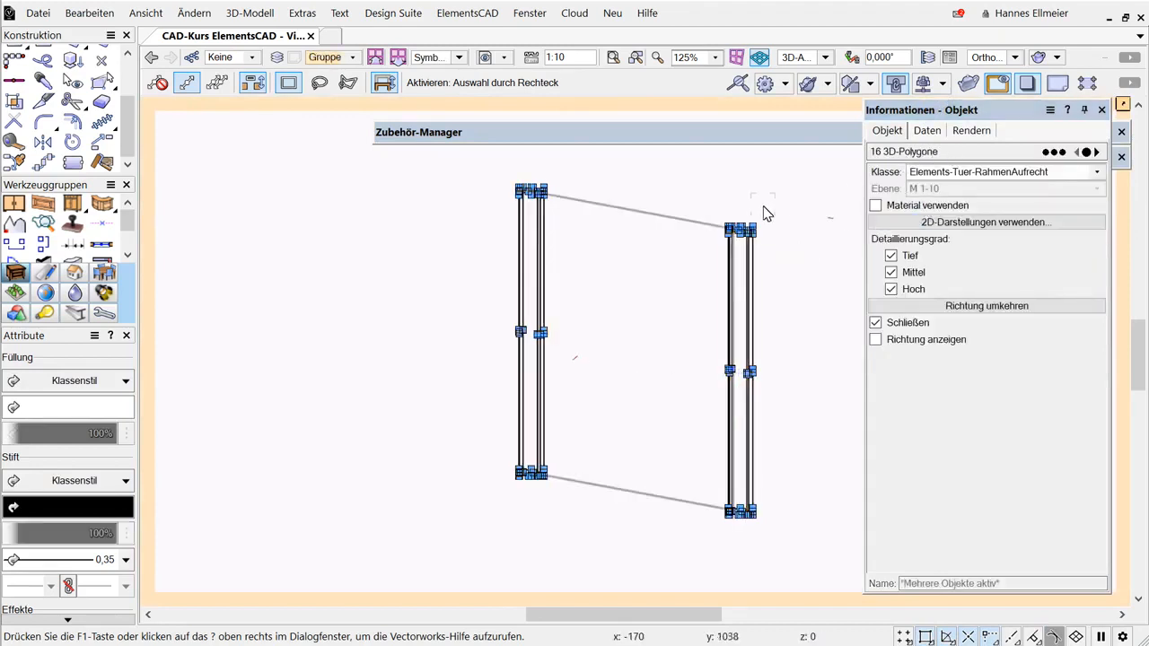
In plan view, draw a 600 × 25 mm rectangle covering the door front's full width and thickness.
scroll(765, 213, "up", 2)
key("F5")
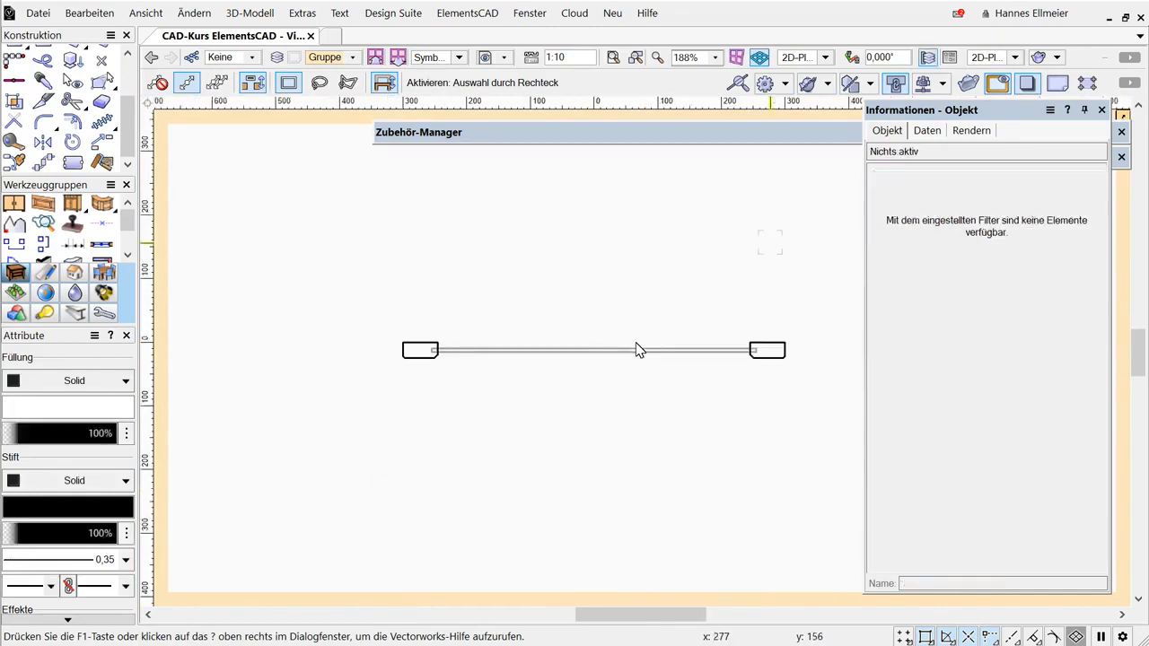
key("alt")
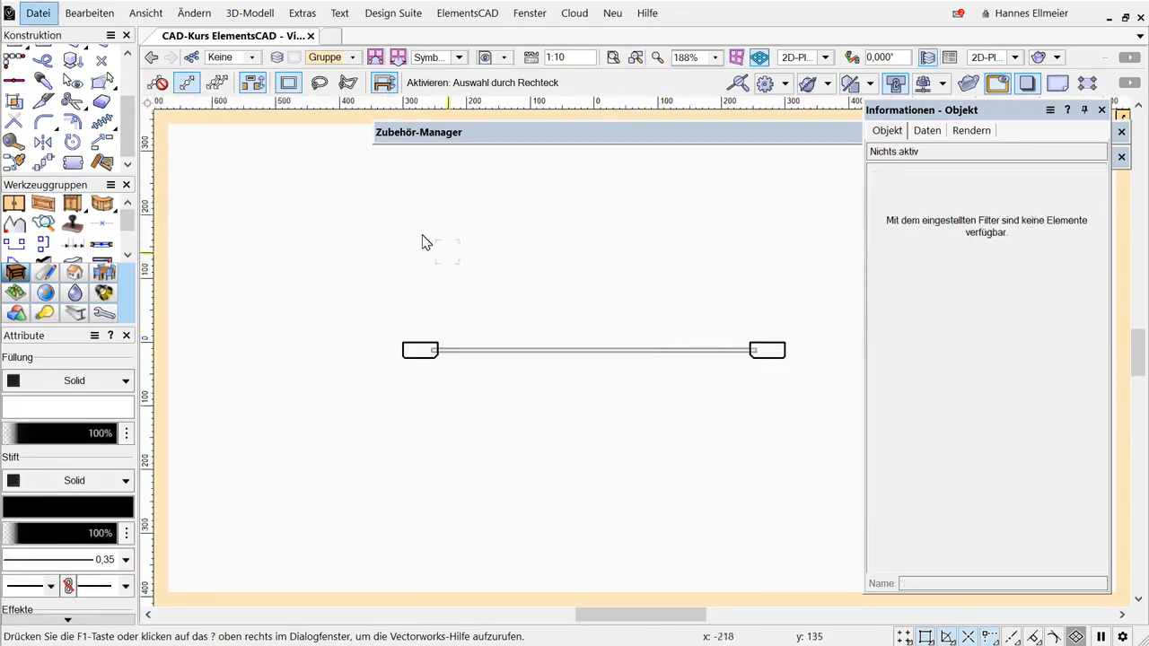
scroll(124, 90, "up", 3)
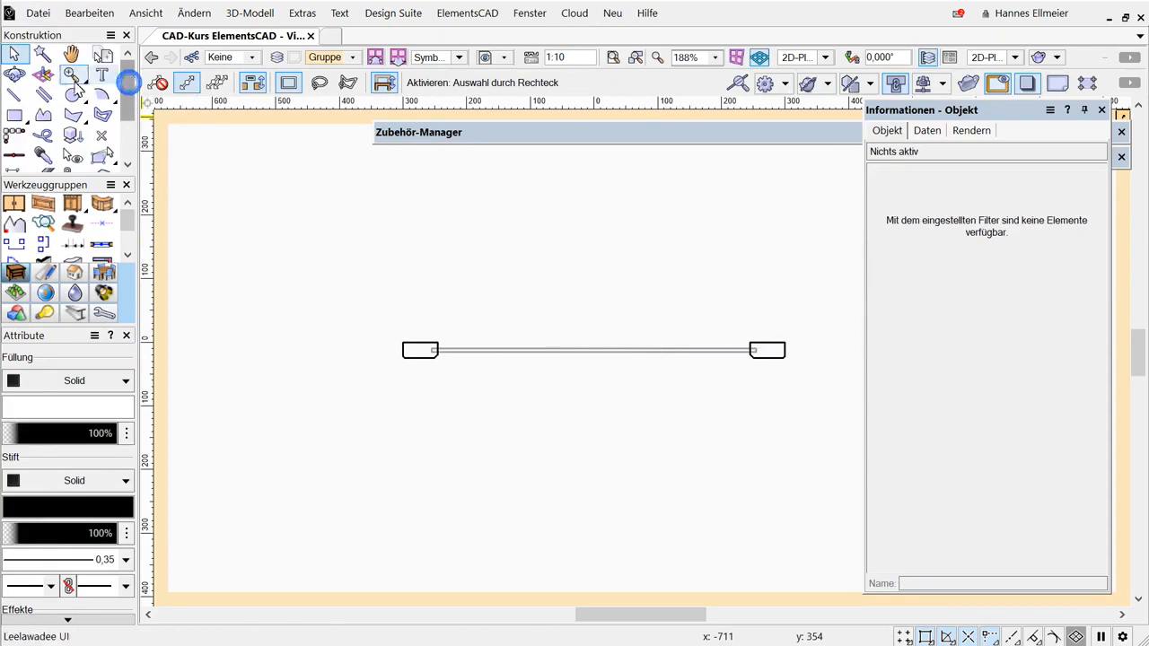
left_click(16, 116)
left_click(402, 343)
scroll(822, 359, "up", 6)
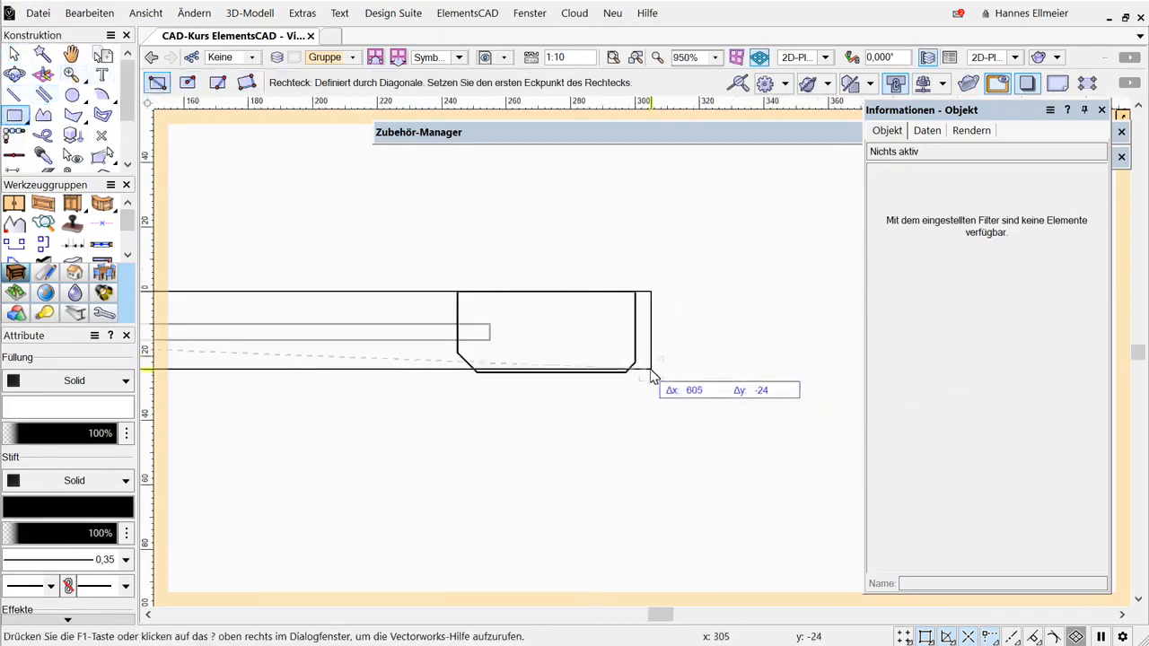
scroll(638, 372, "up", 4)
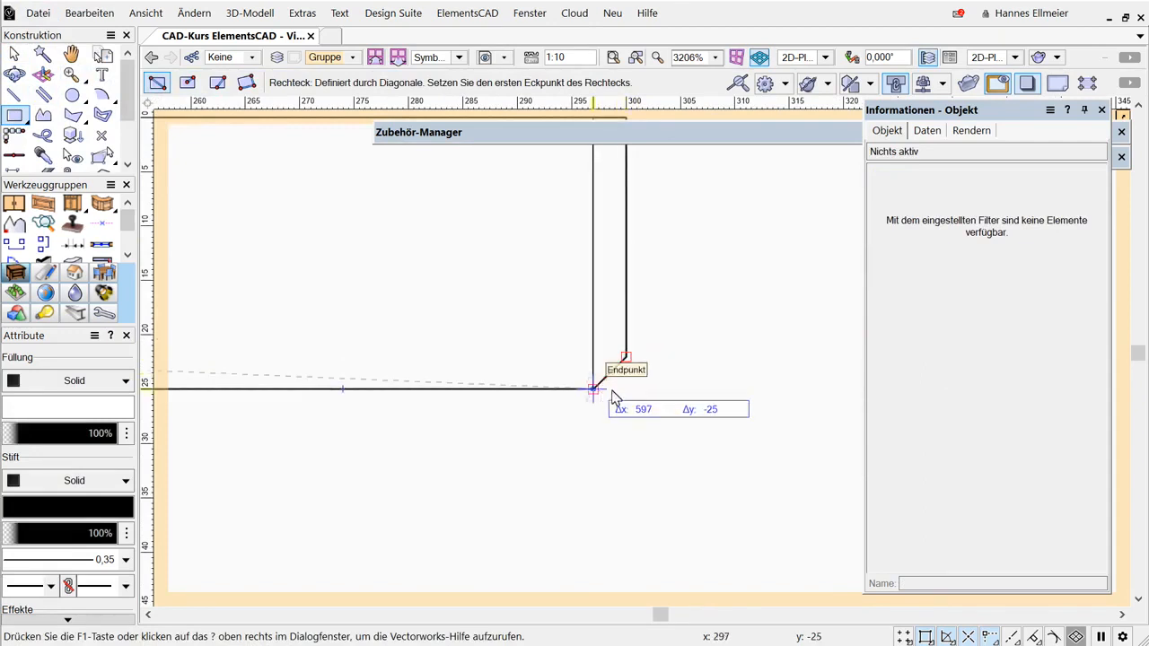
left_click(624, 389)
scroll(721, 349, "down", 5)
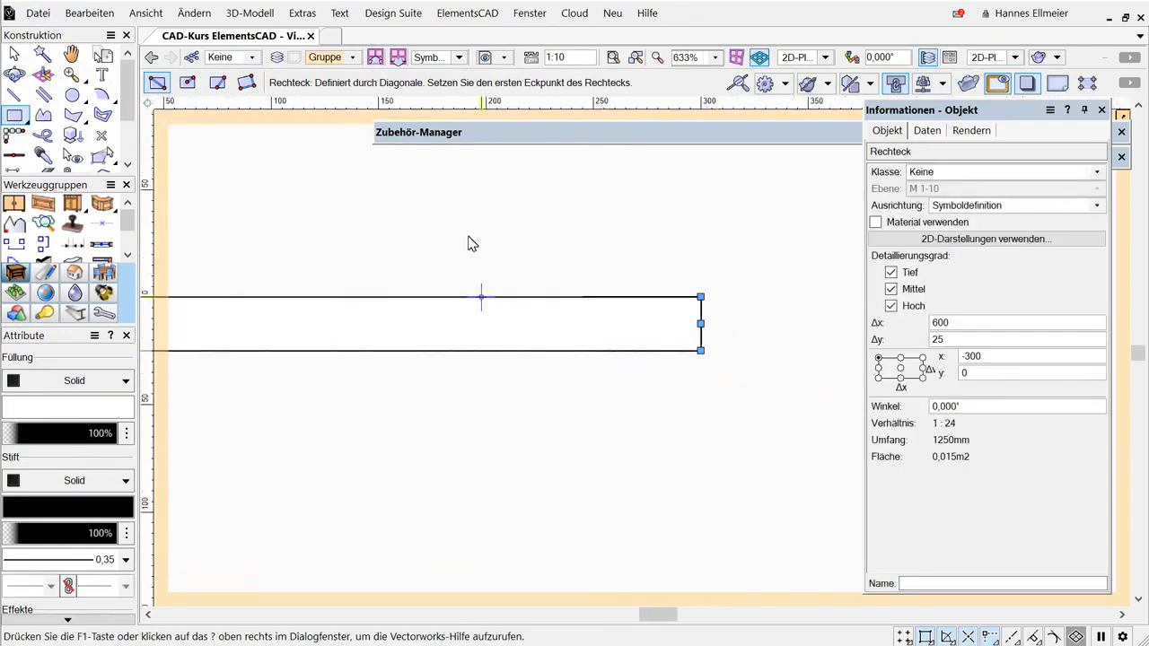
Extrude the rectangle with a Δz of 100 mm.
left_click(252, 13)
left_click(270, 38)
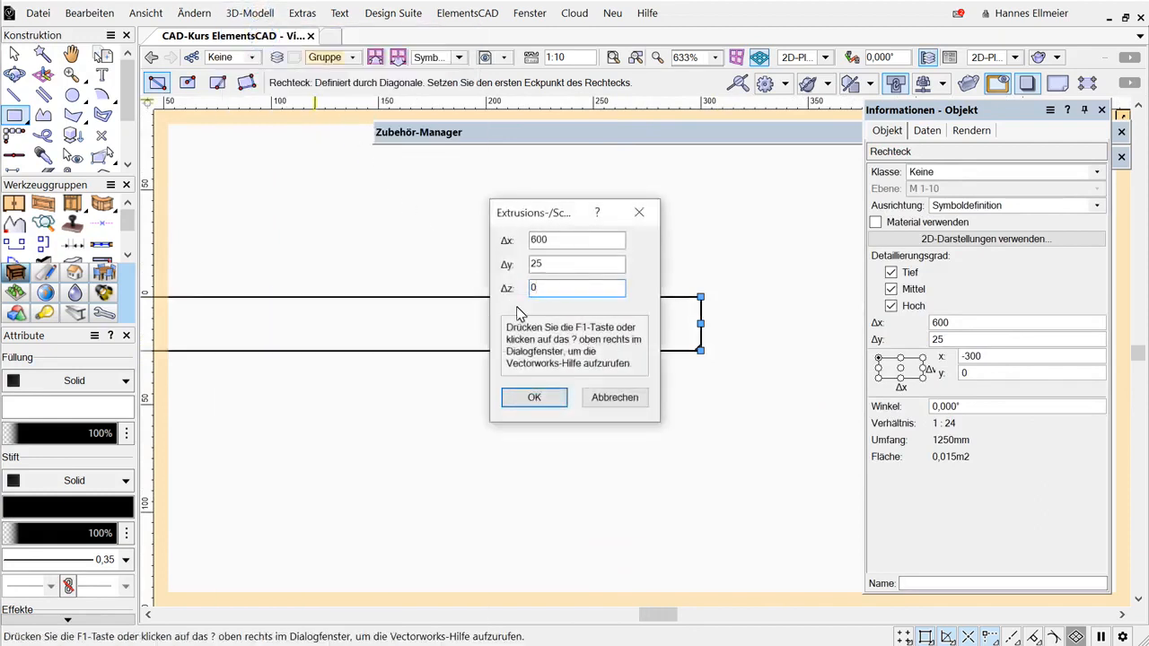
type("0100")
key("Return")
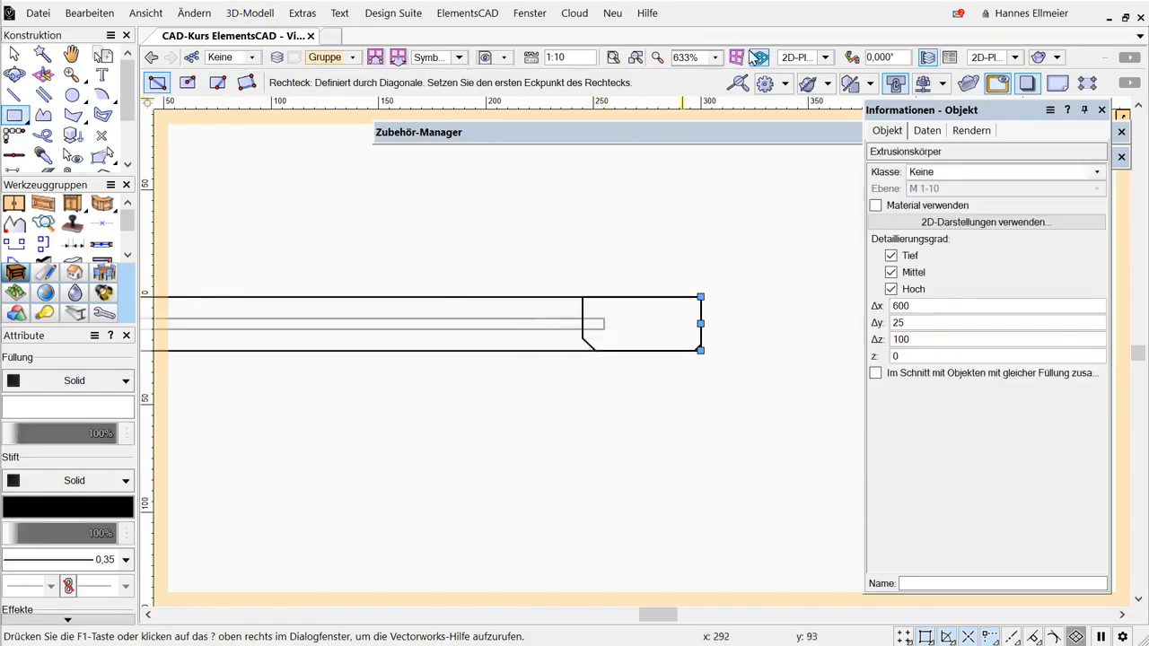
In front view, stretch the extrusion up and down to the frame's upper and lower edges, 720 mm high overall.
left_click(803, 57)
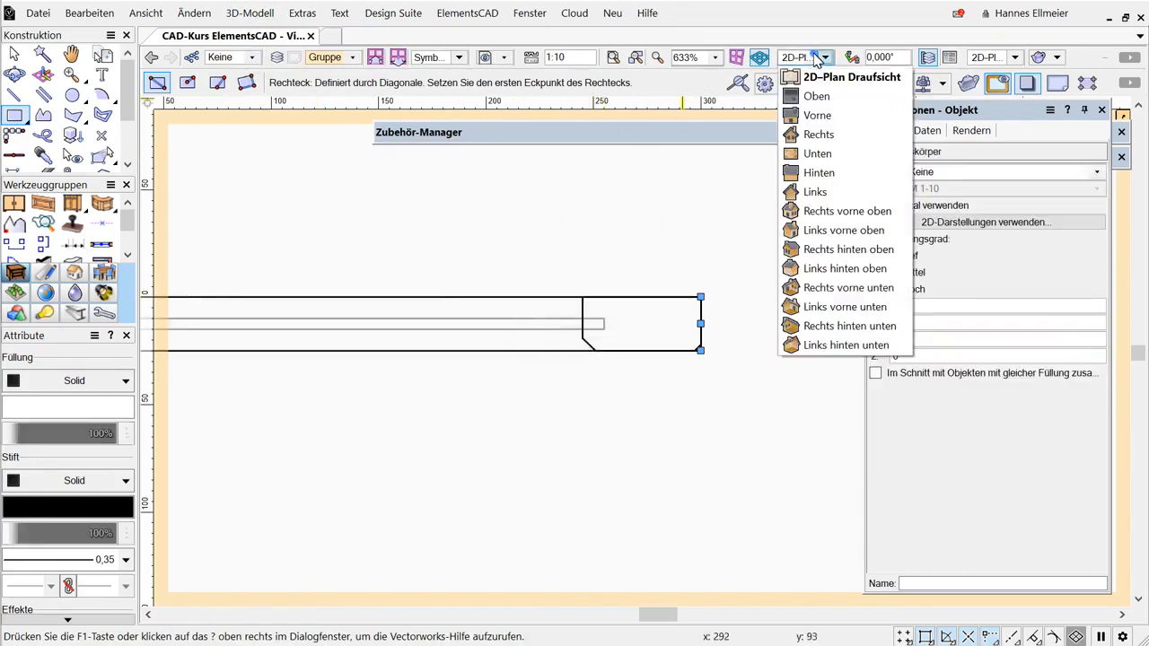
left_click(817, 115)
key("ctrl+6")
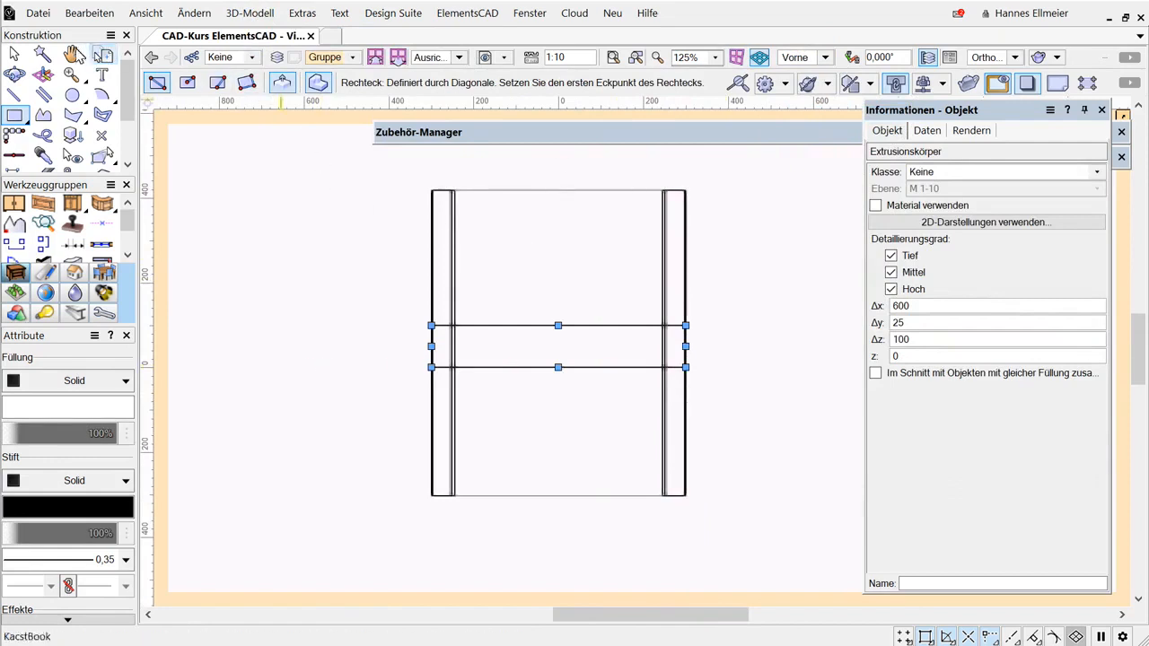
left_click(14, 54)
left_click_drag(558, 330, 672, 187)
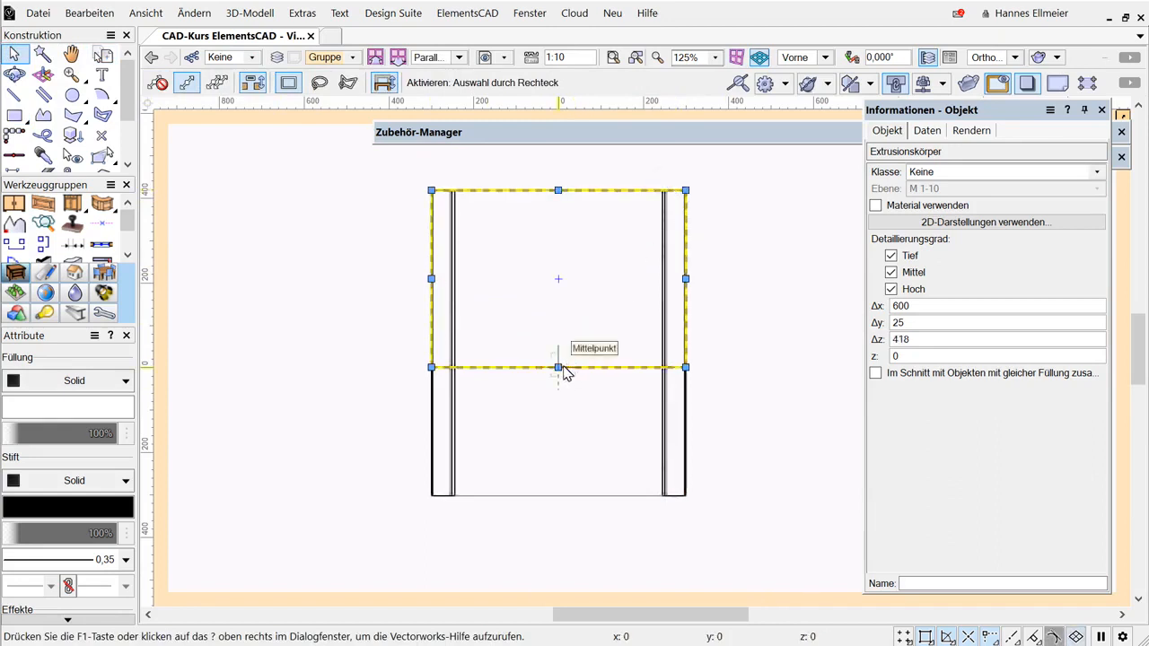
left_click_drag(558, 367, 687, 497)
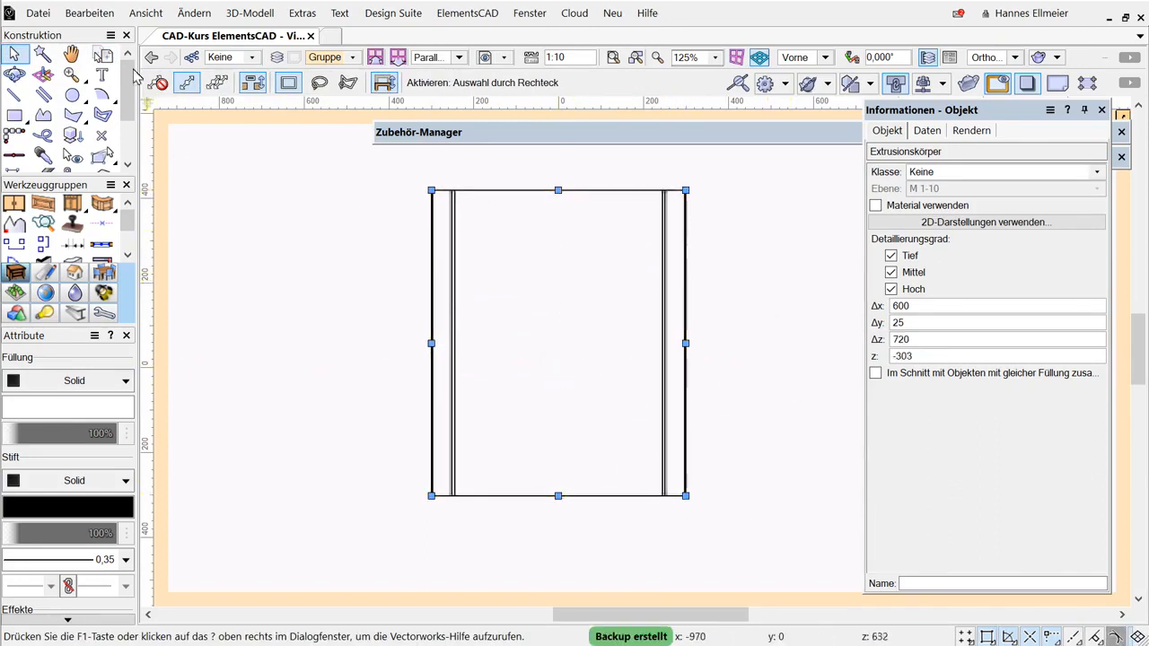
Cut the extrusion to the clipboard and delete all the remaining upright frame parts in the group.
left_click(87, 12)
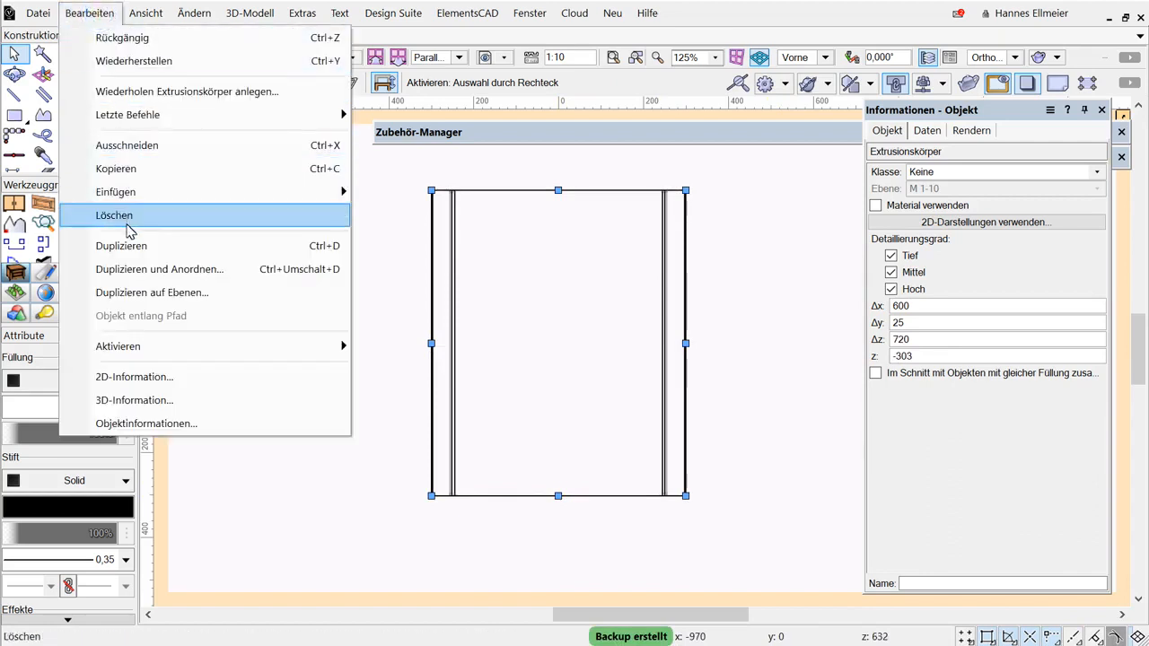
left_click(297, 206)
left_click_drag(322, 170, 768, 546)
key("Delete")
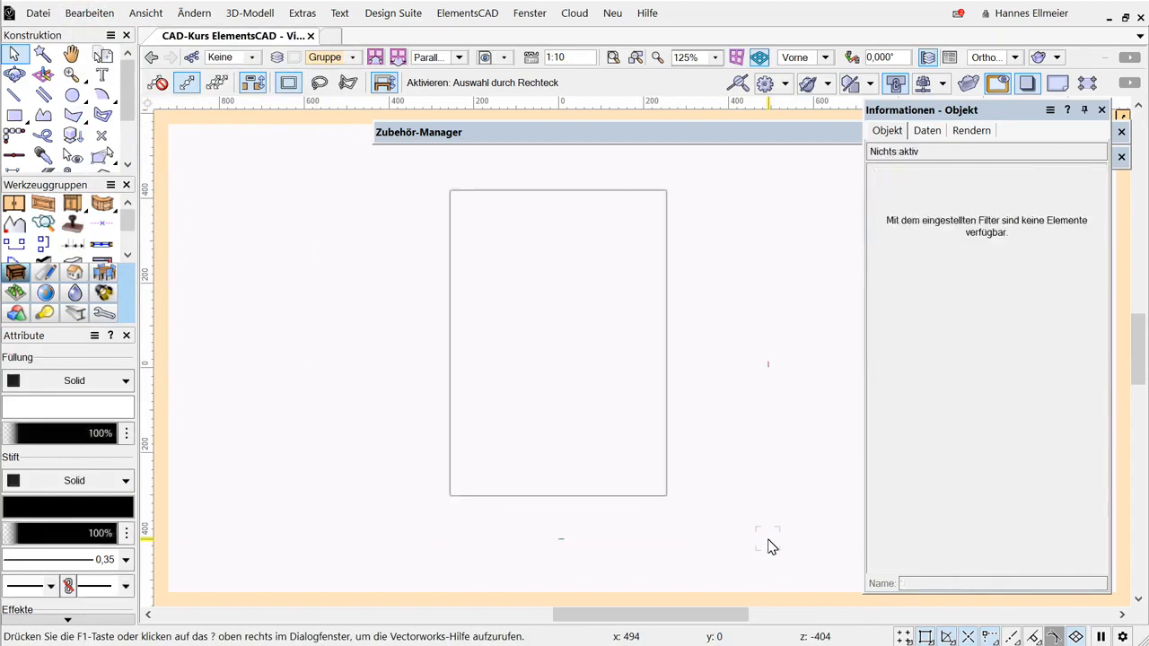
Leave the frame group and remove the door filling group from the symbol.
left_click(1123, 119)
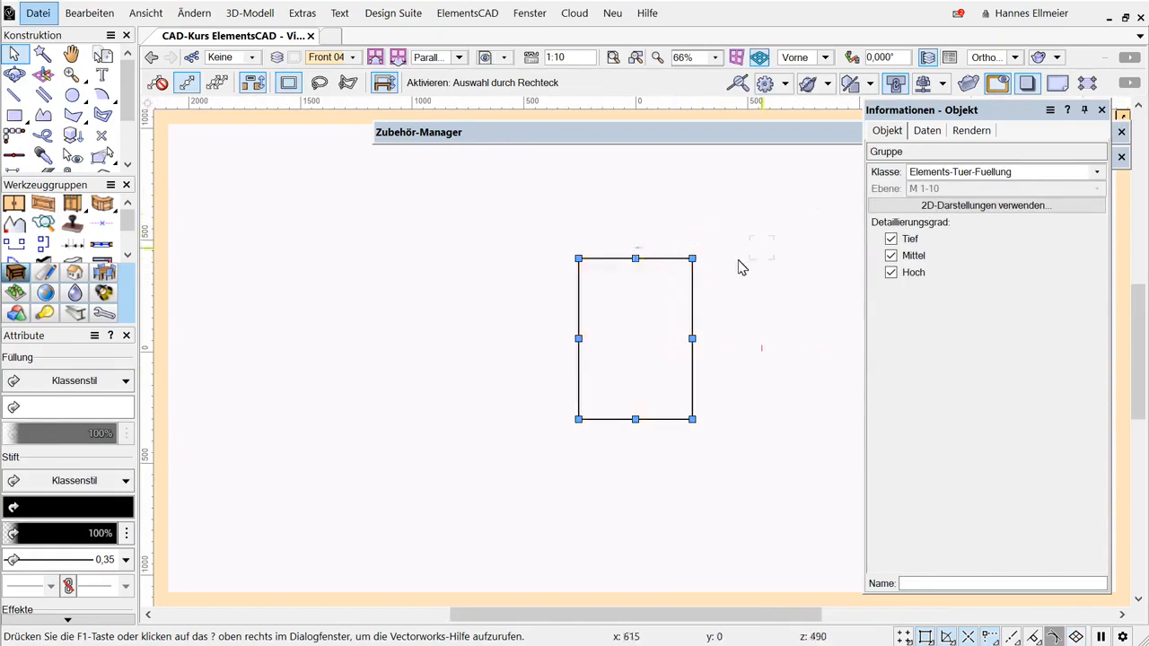
left_click(673, 260)
key("ctrl+x")
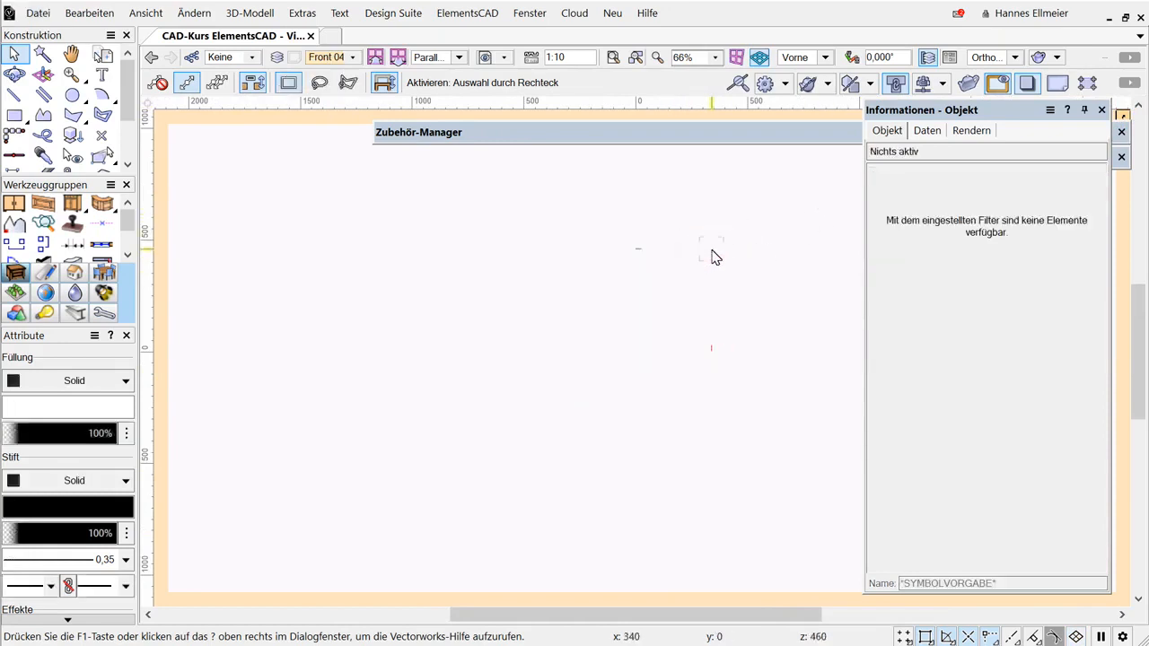
Paste the cut extrusion into the symbol at its original position.
left_click(88, 16)
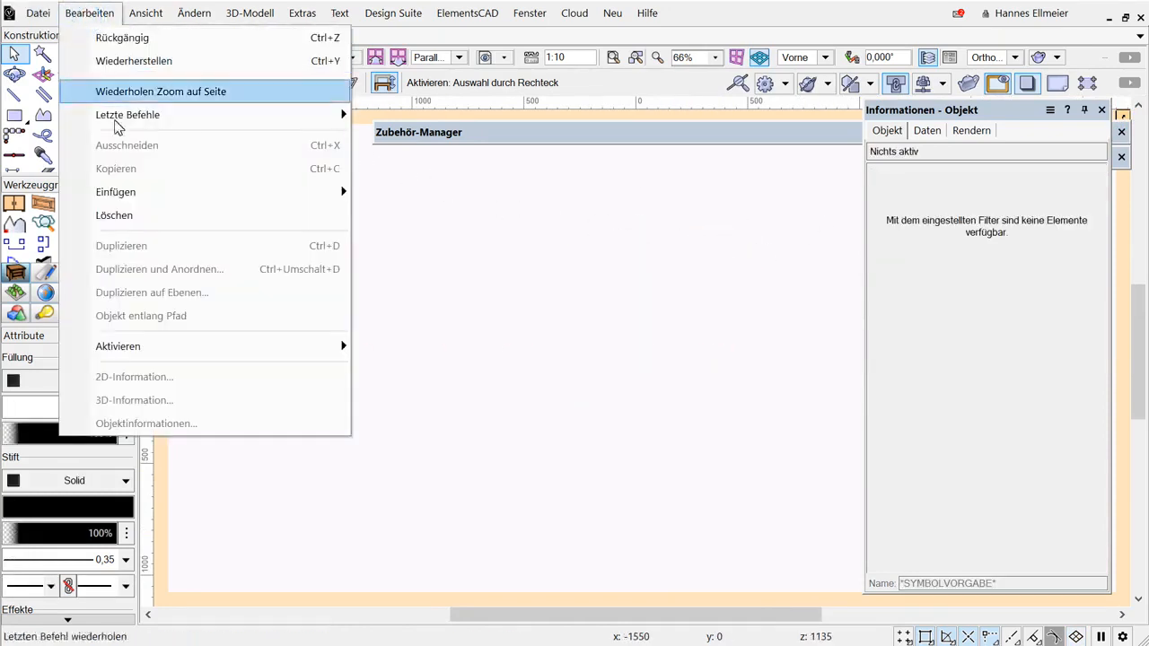
mouse_move(308, 192)
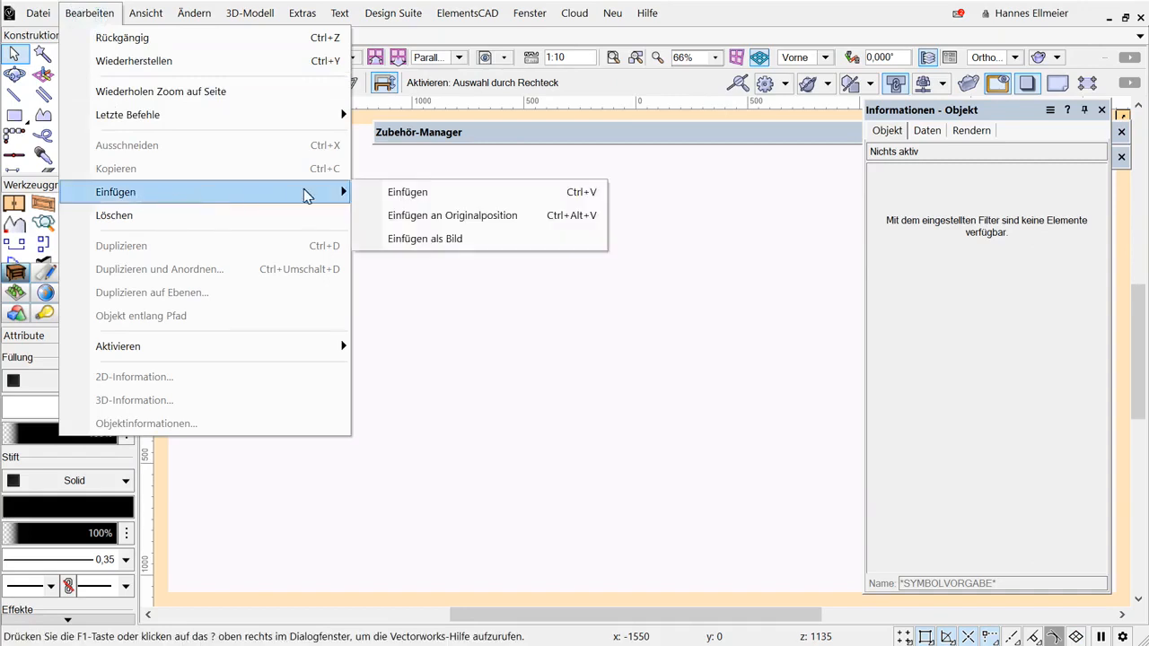
left_click(473, 216)
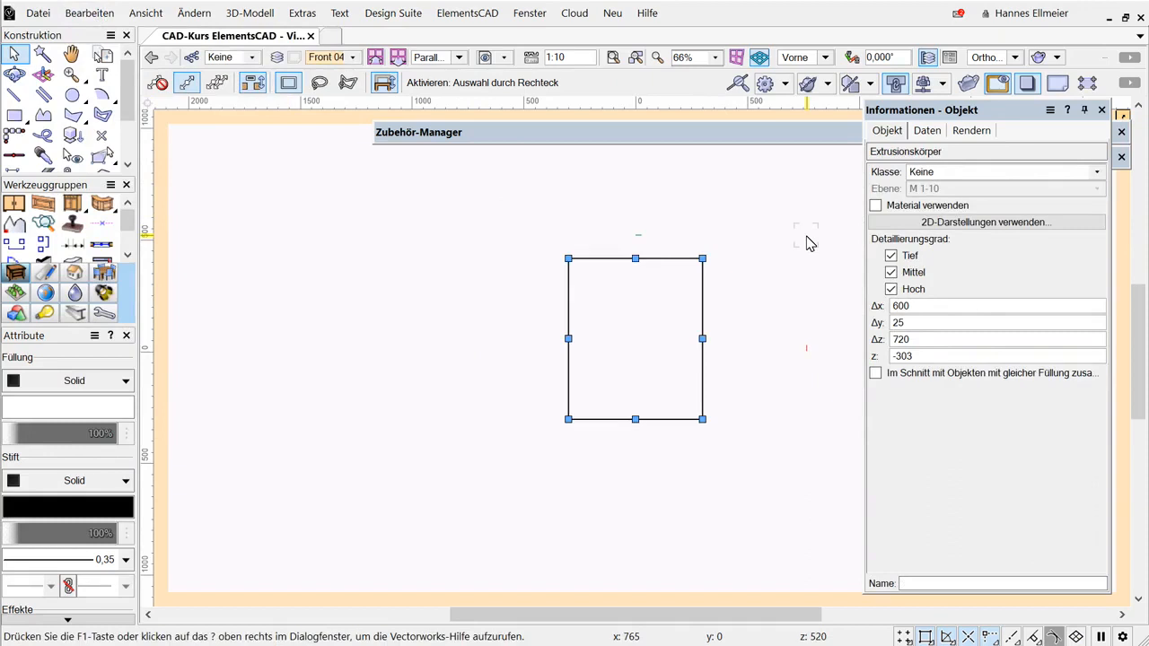
Switch to plan view and open the extrusion's rectangular profile for editing.
key("KP_3")
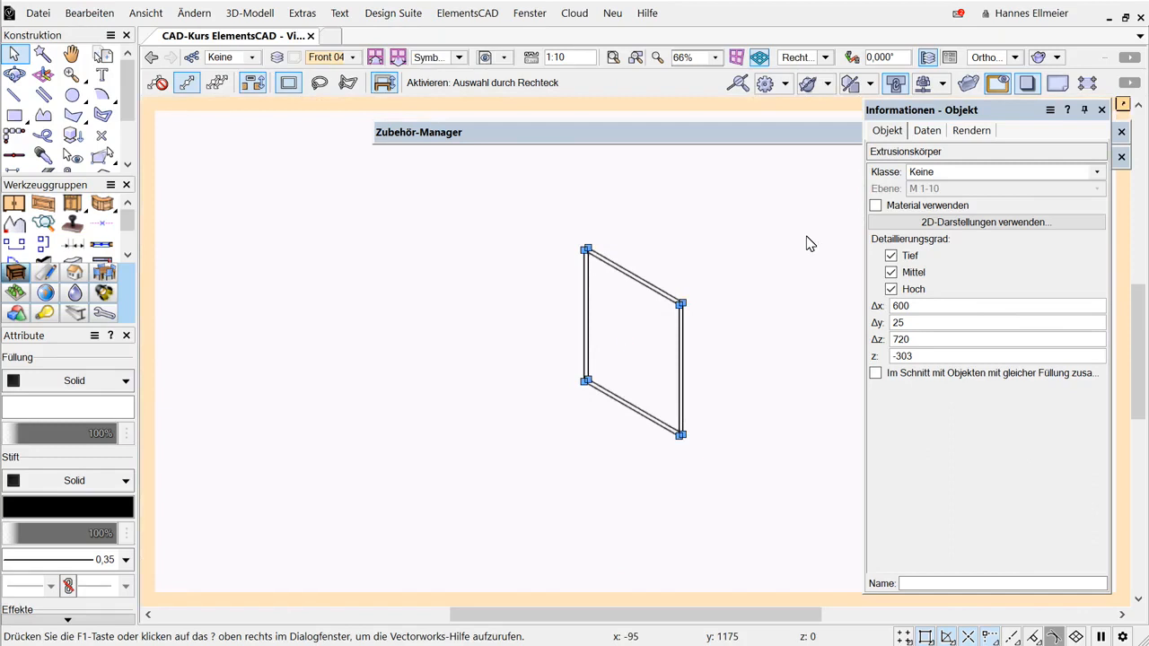
key("KP_2")
key("KP_0")
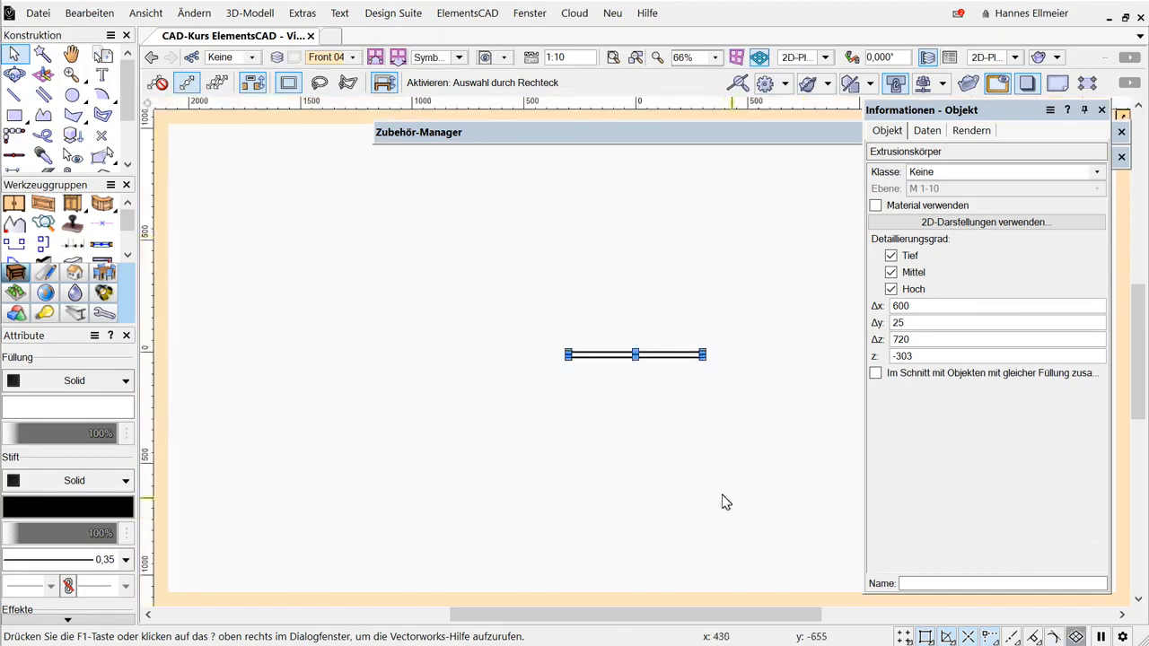
scroll(667, 397, "up", 3)
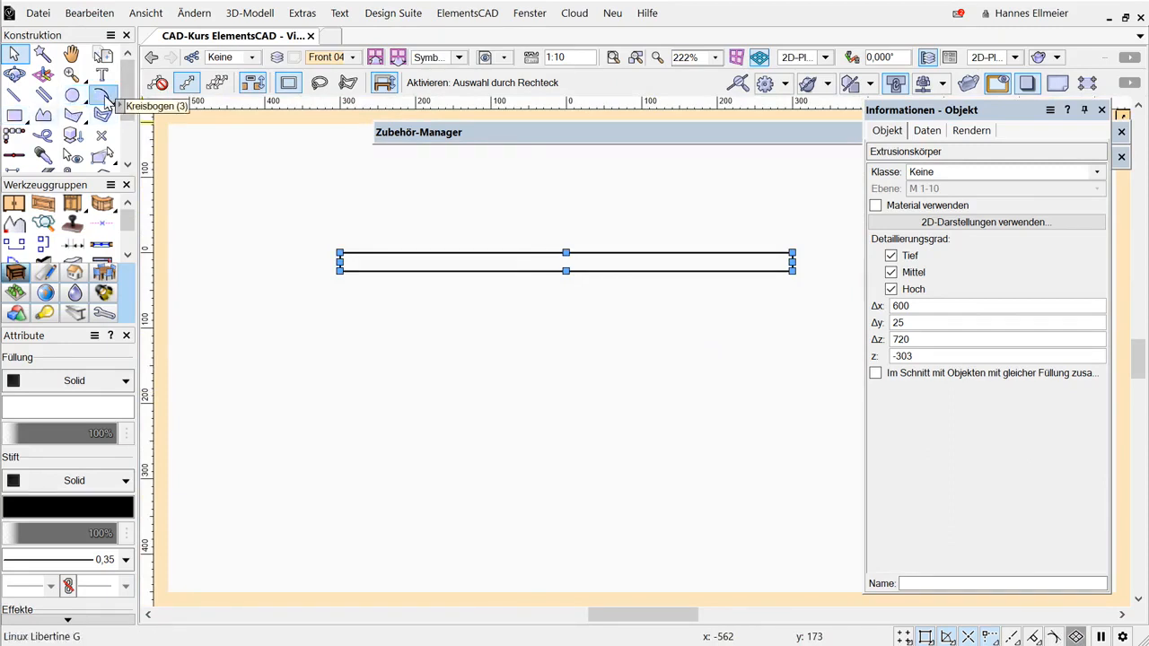
double_click(541, 257)
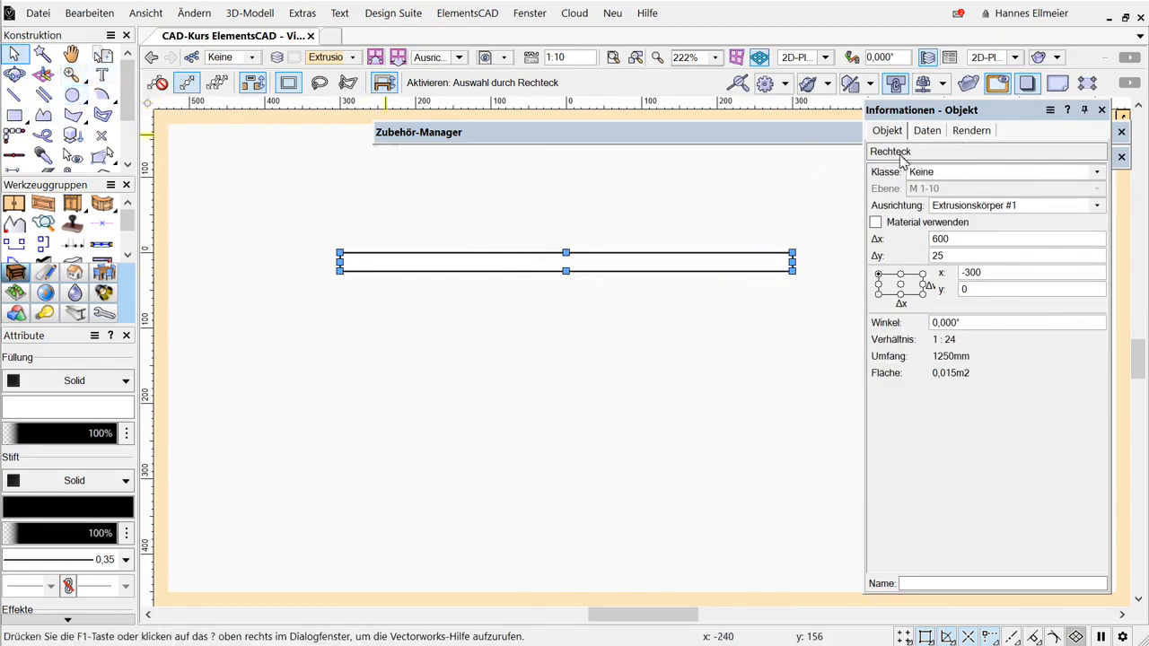
Draw a shallow arc of about 4465 mm radius between the rectangle's two lower corners, with its centre far below the profile.
left_click(101, 96)
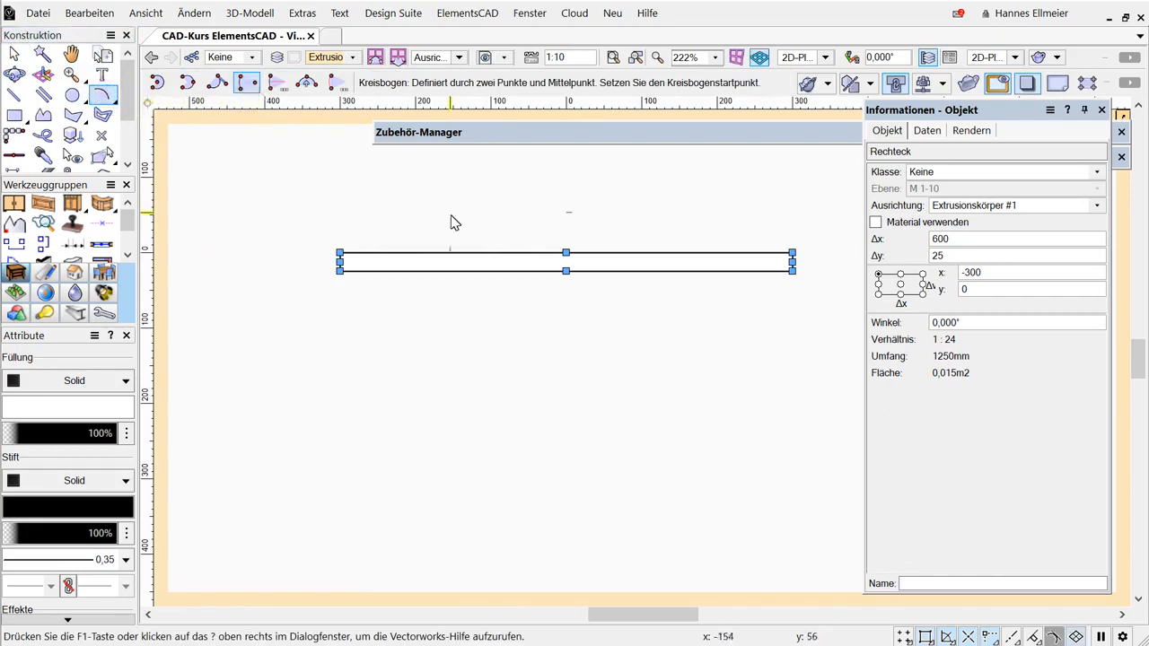
left_click(340, 270)
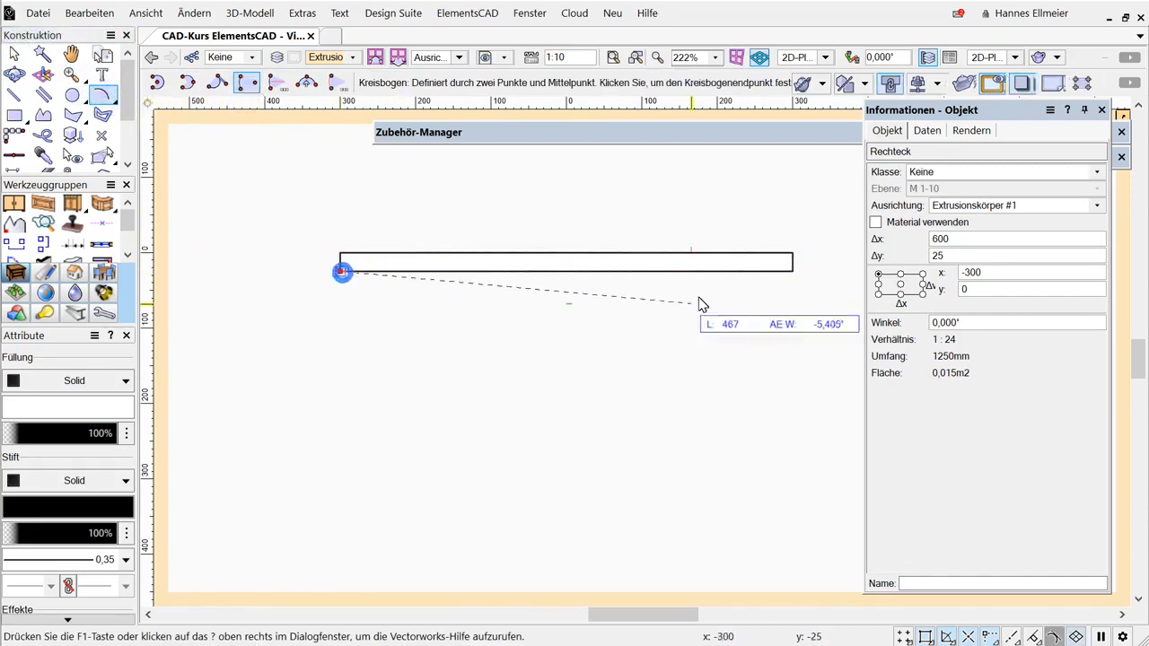
left_click(792, 270)
scroll(565, 462, "down", 6)
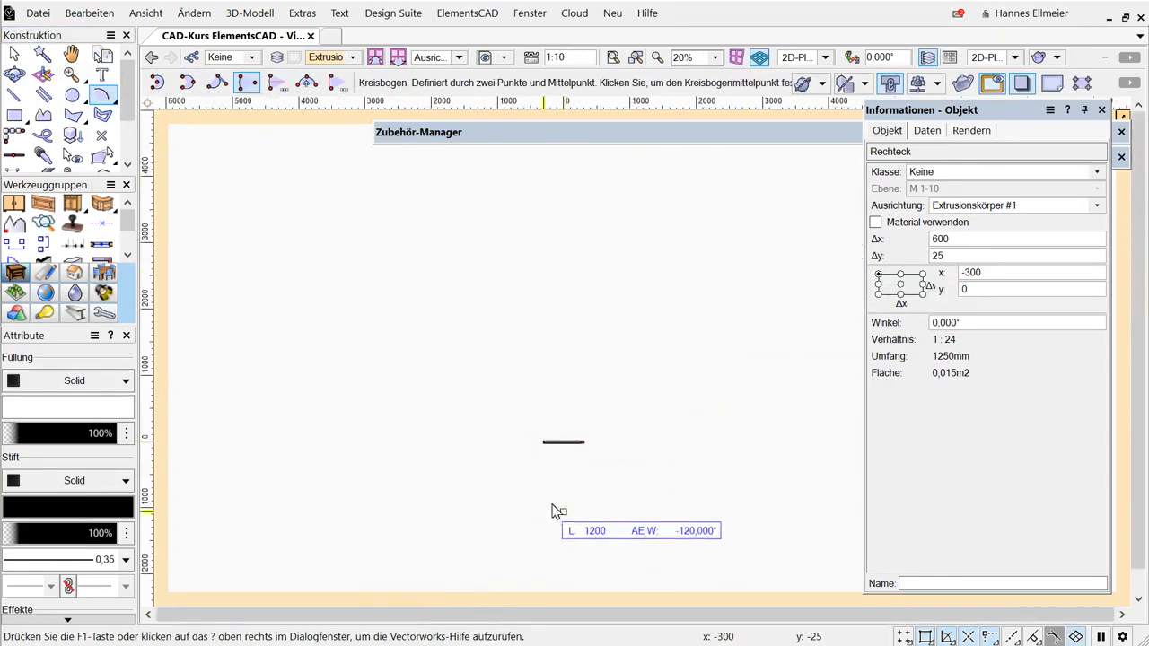
middle_click_drag(556, 512, 611, 285)
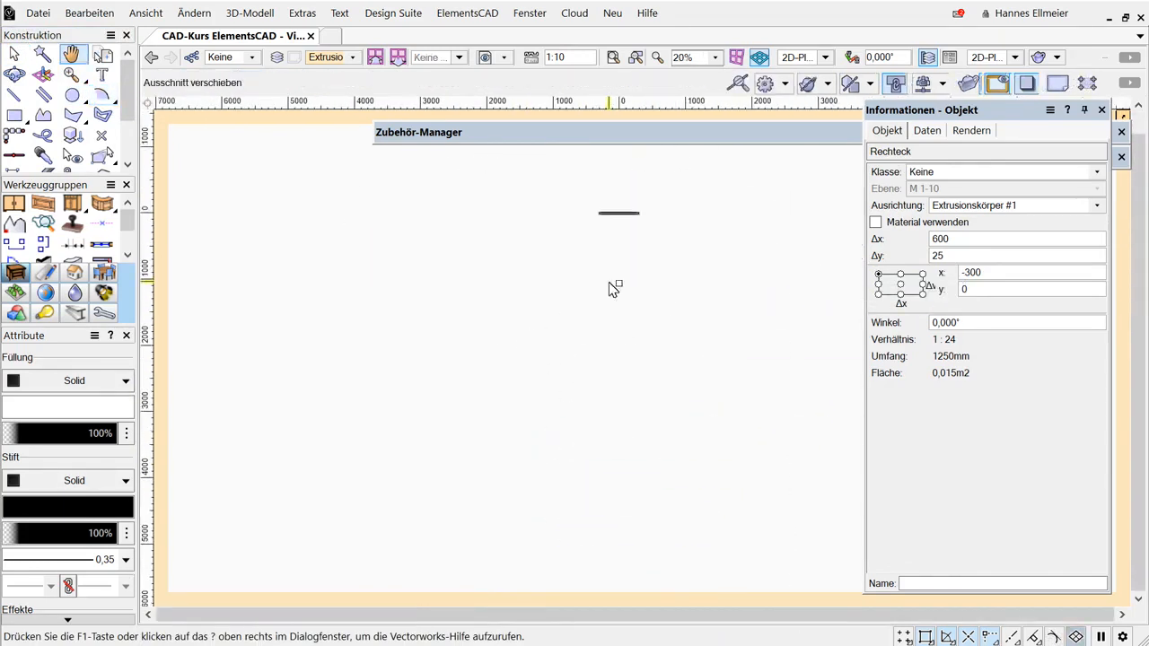
left_click(672, 508)
scroll(640, 179, "up", 6)
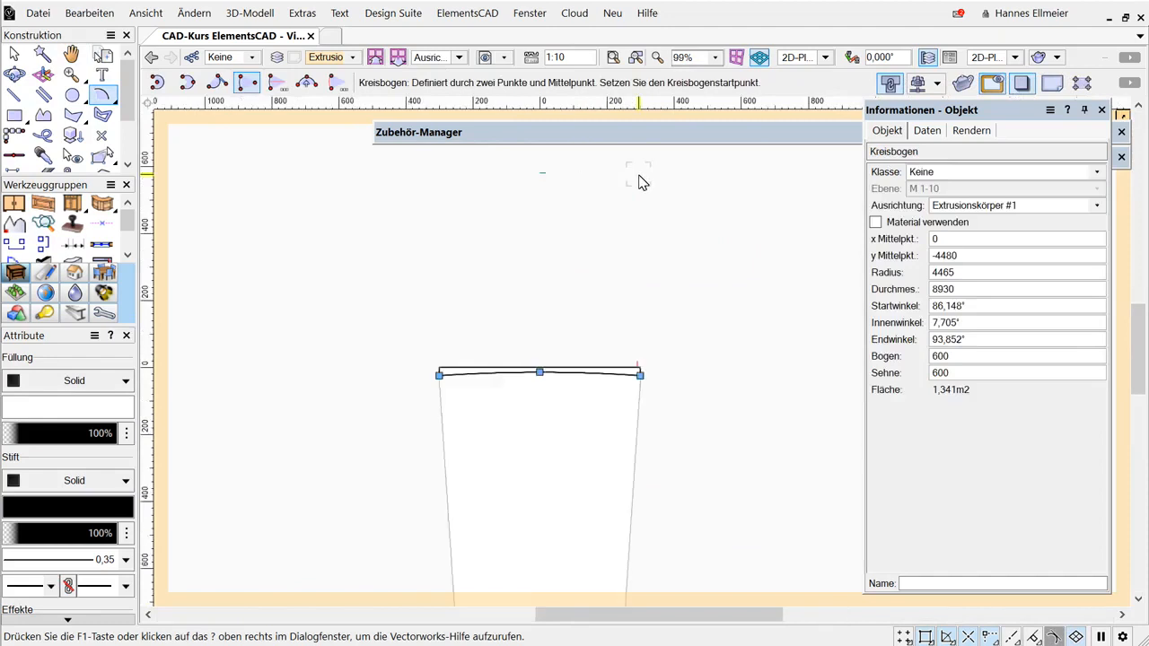
Cut the arc's area out of the rectangle with Schnittfläche löschen and remove the arc, leaving a concave lower edge.
key("z")
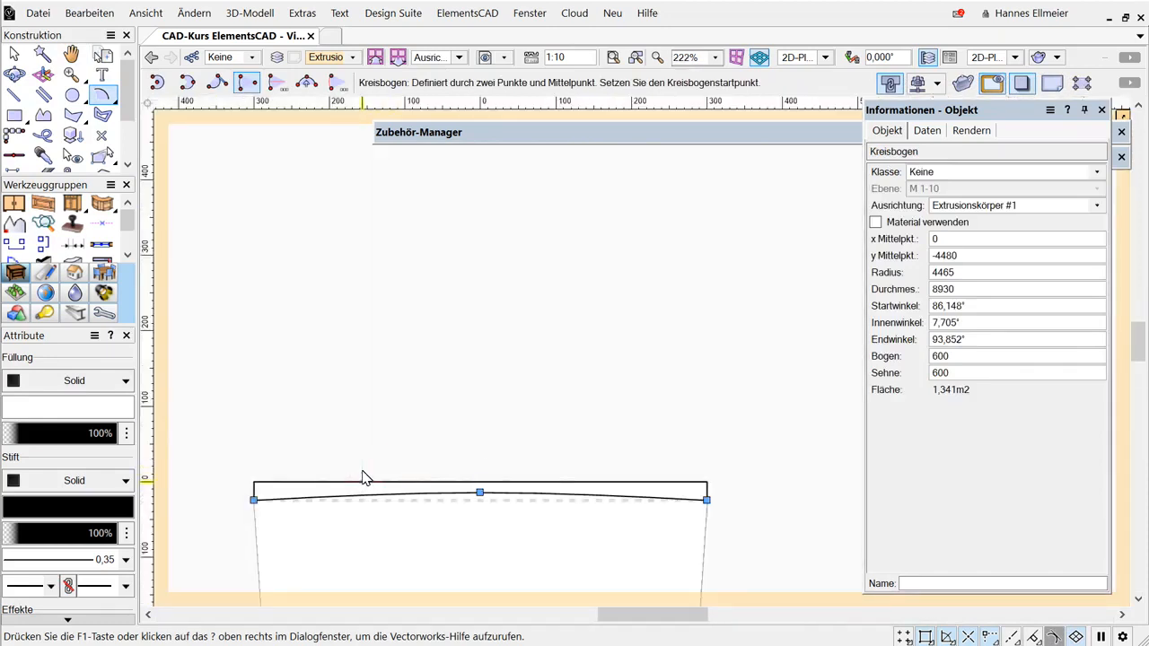
key("x")
left_click(350, 480, "shift")
right_click(349, 482)
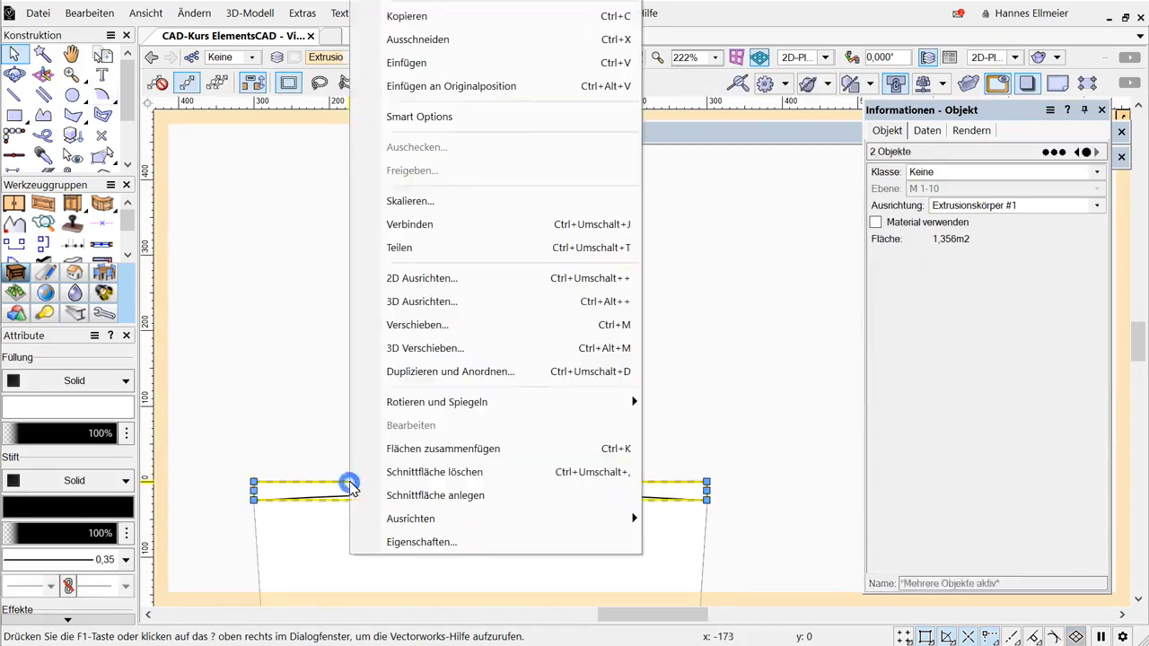
left_click(406, 472)
left_click(520, 417)
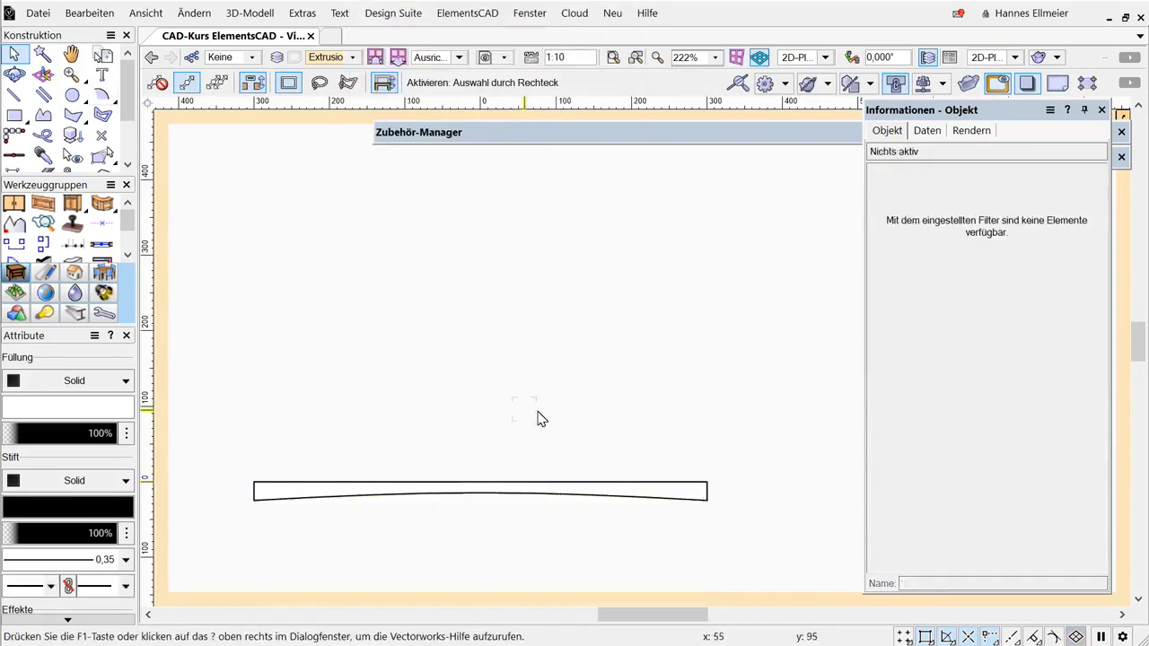
Finish editing the curved extrusion's profile and show the resulting front in a 3D view from the right.
left_click(609, 495)
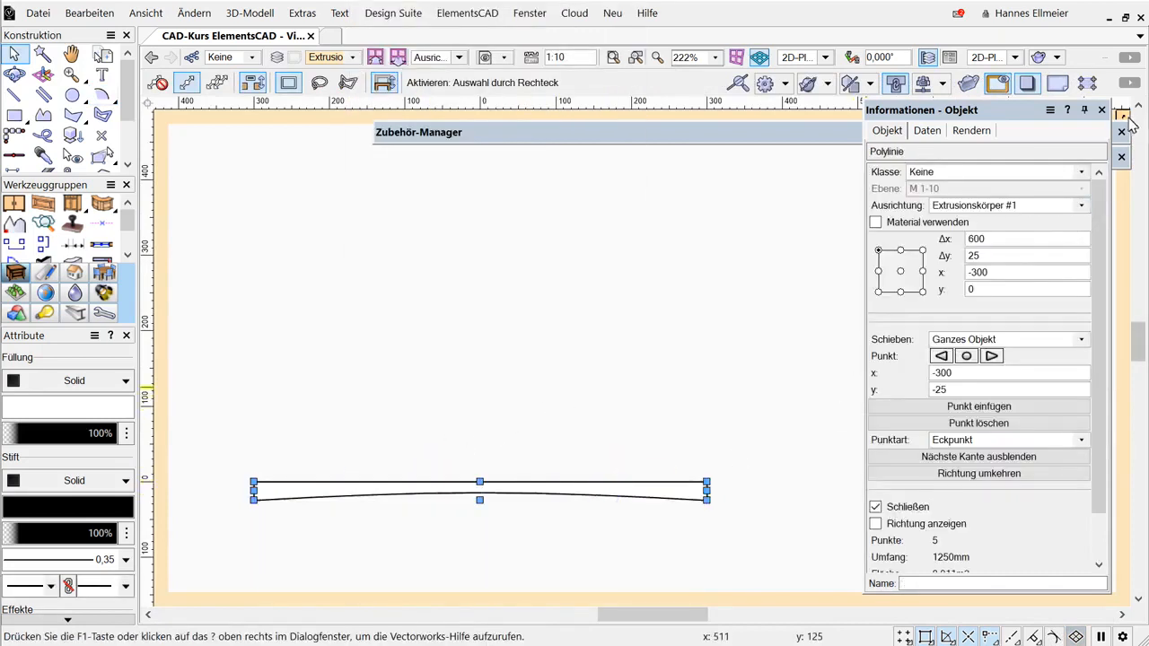
left_click(1123, 115)
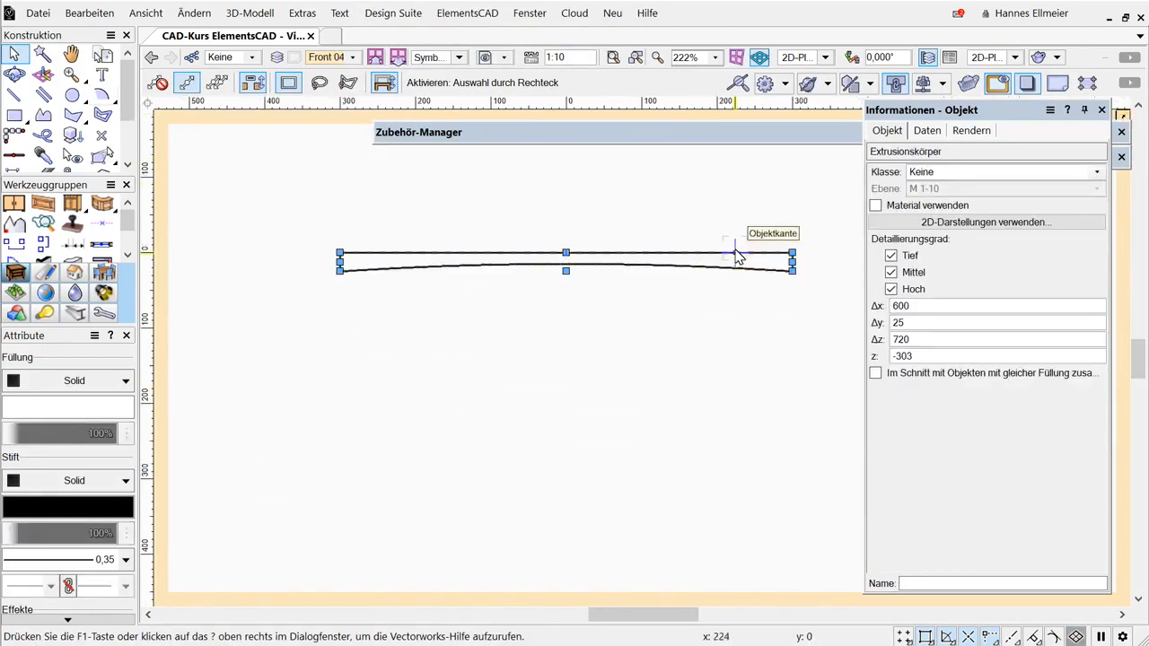
key("6")
scroll(769, 300, "down", 3)
mouse_move(769, 300)
middle_mouse_down()
mouse_move(725, 308)
mouse_move(677, 368)
middle_mouse_up()
scroll(677, 368, "up", 1)
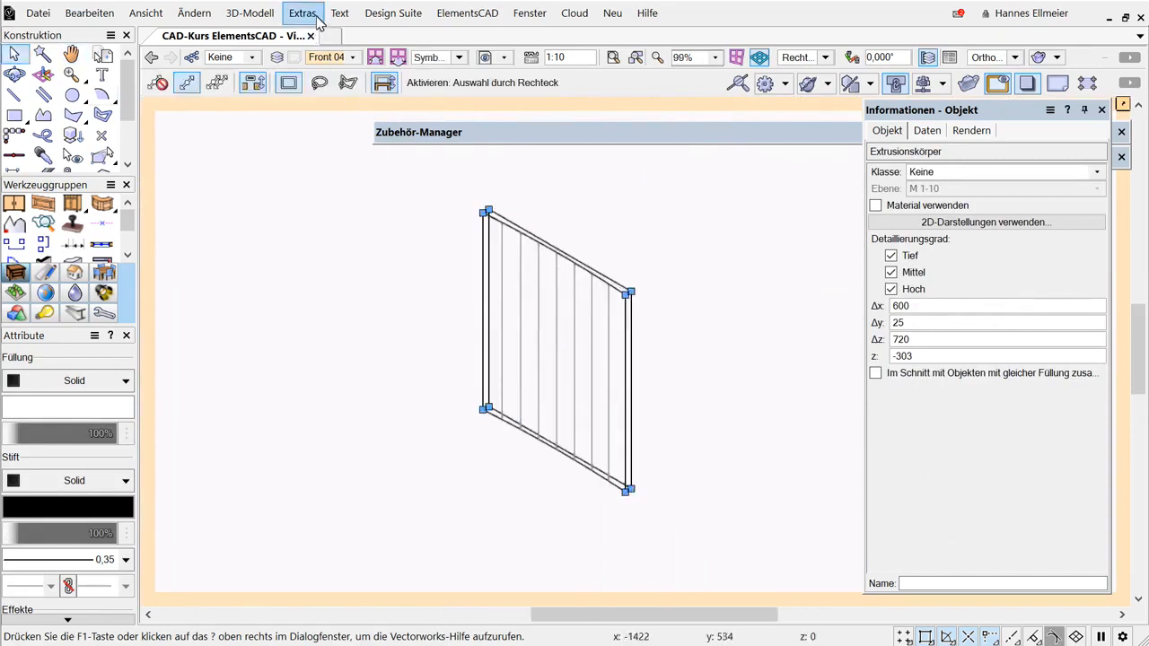
Convert the curved extrusion into 3D polygons and leave symbol editing to return to the cabinet.
left_click(250, 18)
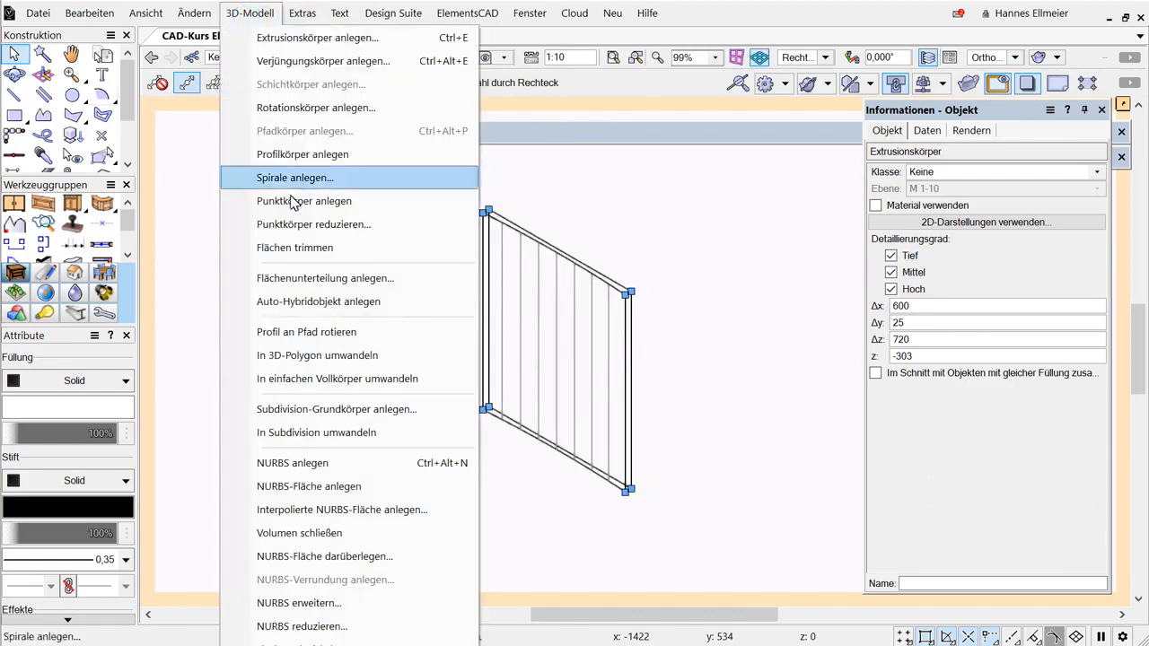
left_click(288, 355)
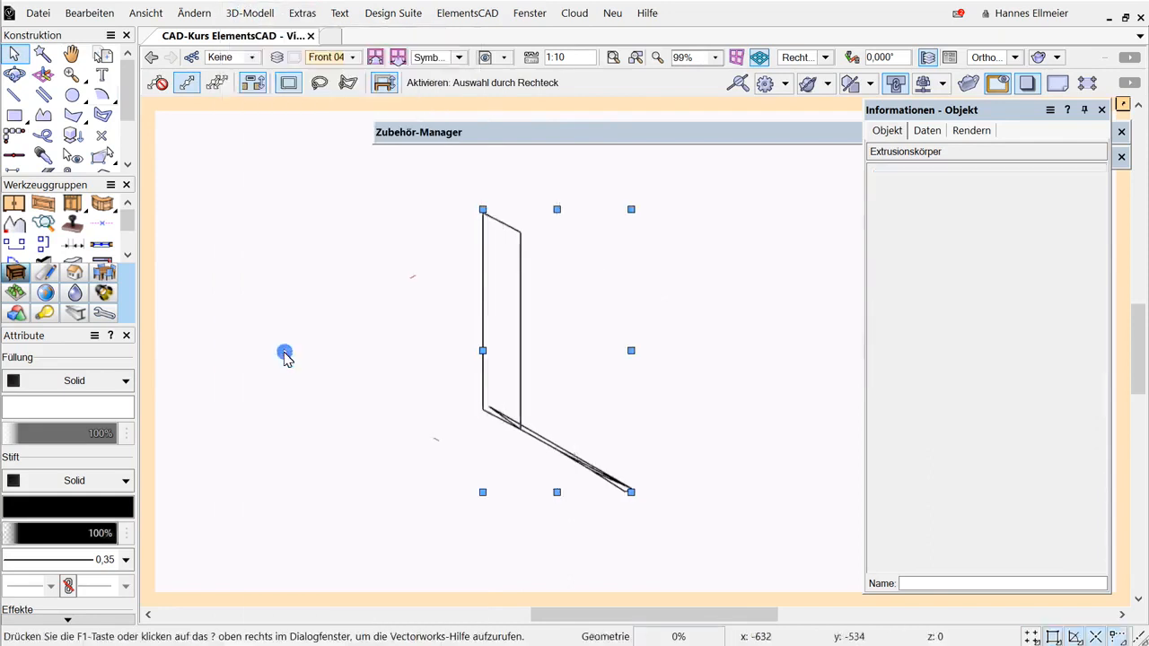
left_click(1121, 105)
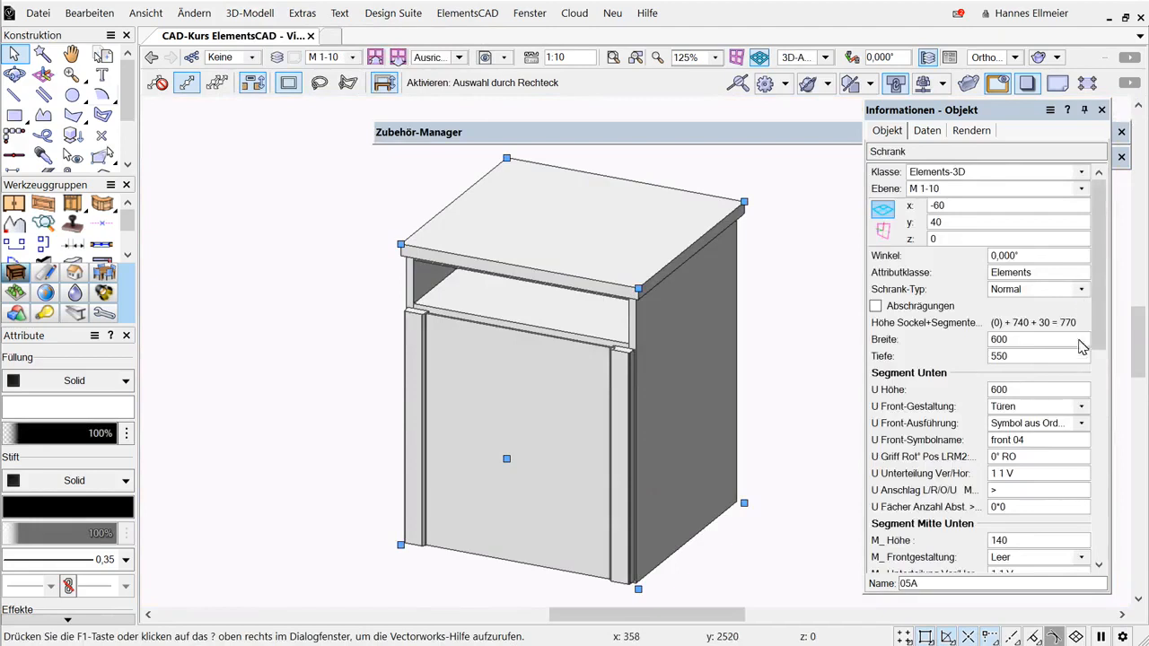
Re-enter Front 04 as the symbol name of the cabinet's lower front.
left_click(1032, 444)
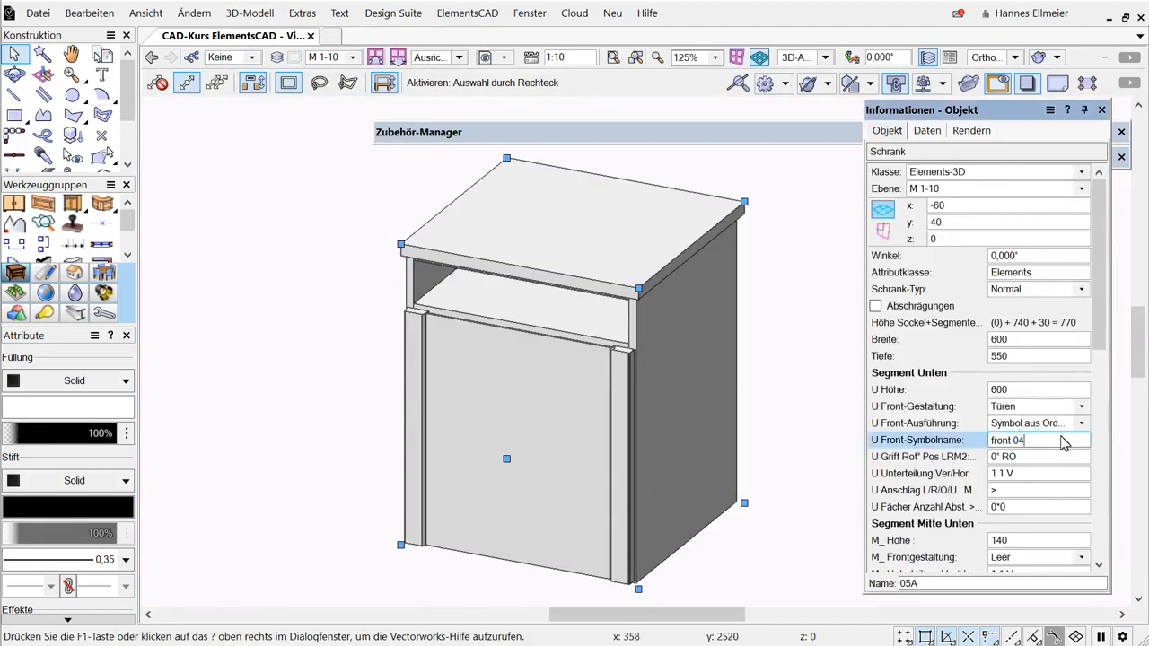
key("Return")
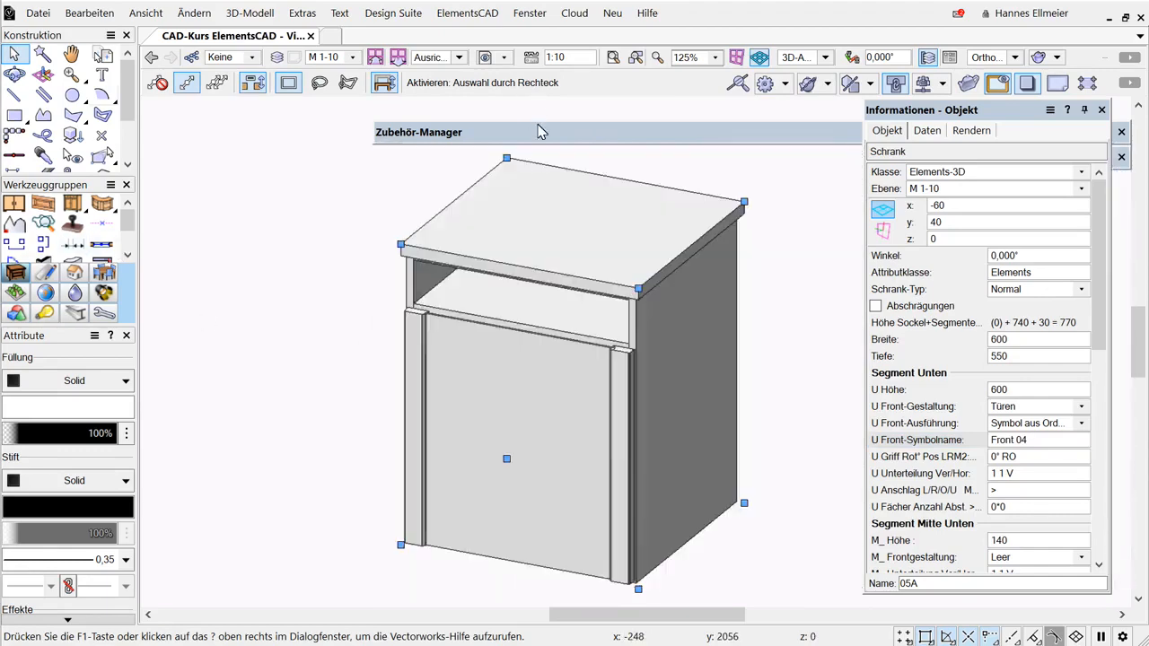
Look up the Miele dishwasher fronts in Elements Bibliothek and set the lower front's symbol name to g 8051.
mouse_move(535, 133)
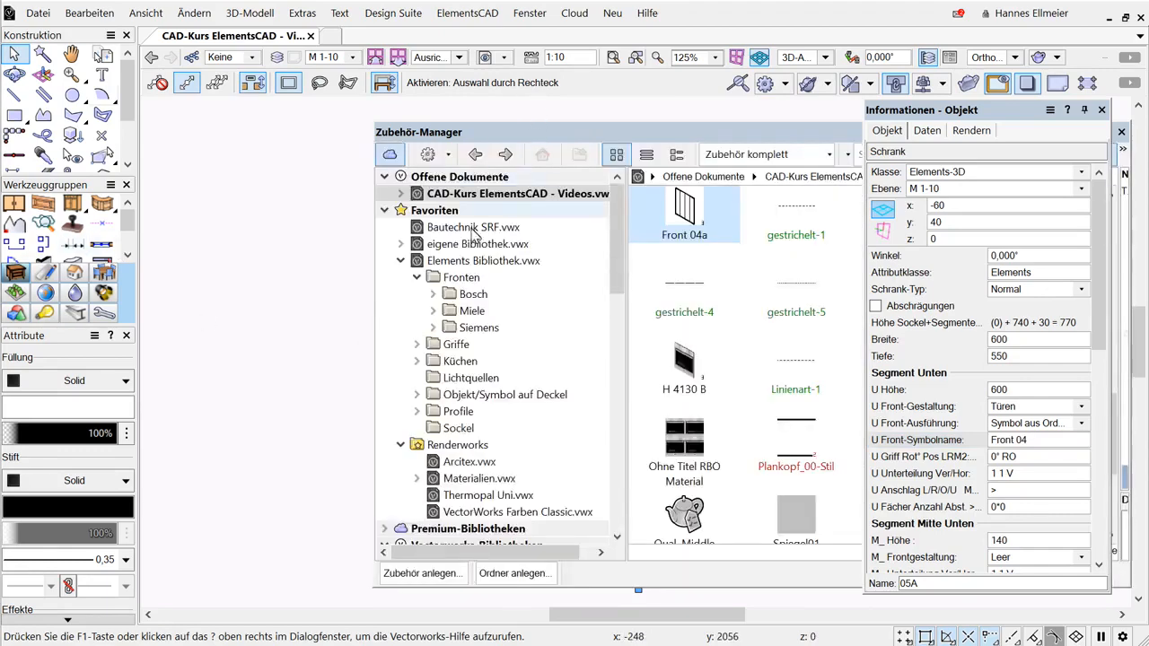
left_click(434, 311)
left_click(494, 348)
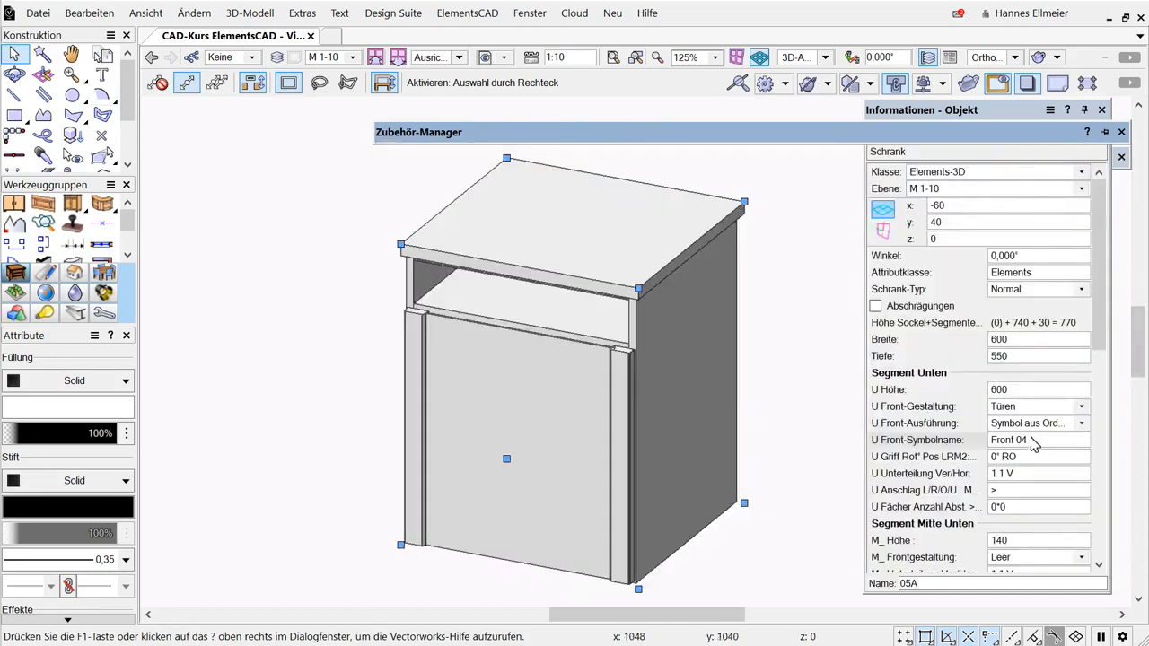
left_click(1032, 440)
type("g")
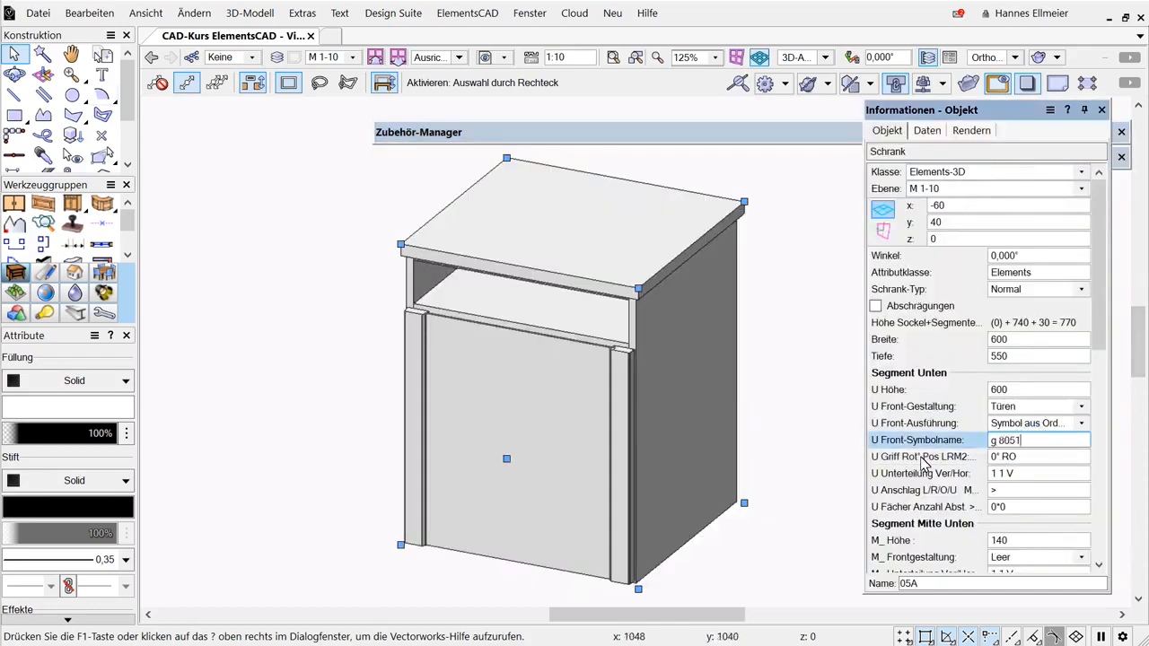
type(" 8051")
key("Return")
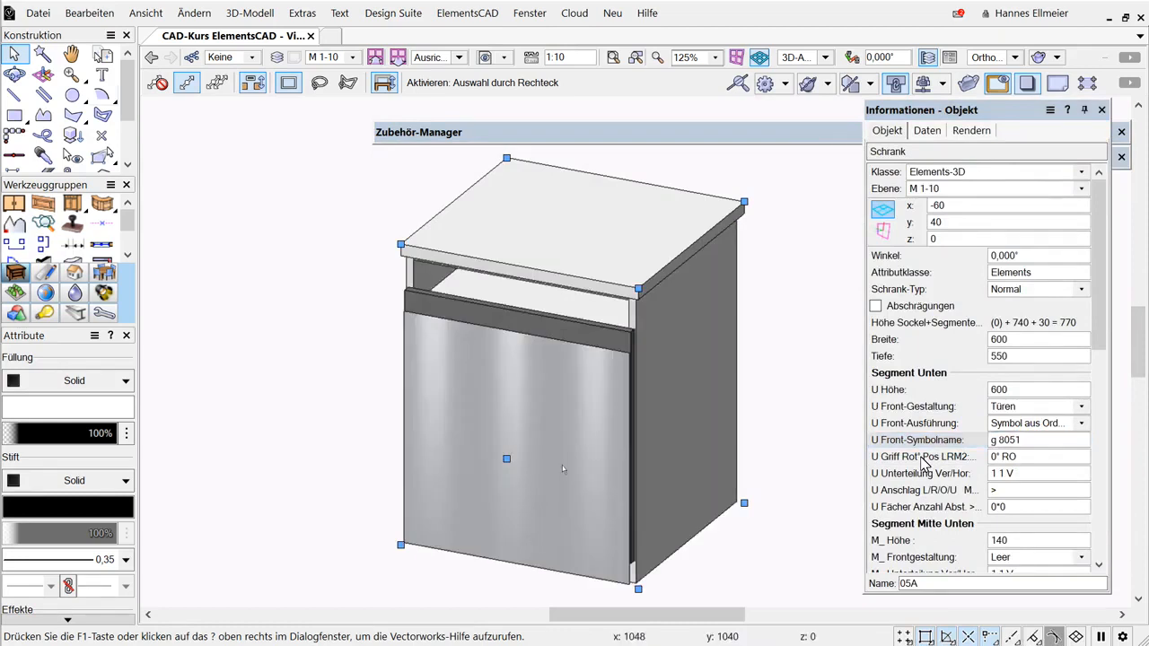
Set the lower segment's height to 740 mm and undo the height and dishwasher front changes.
left_click(1025, 390)
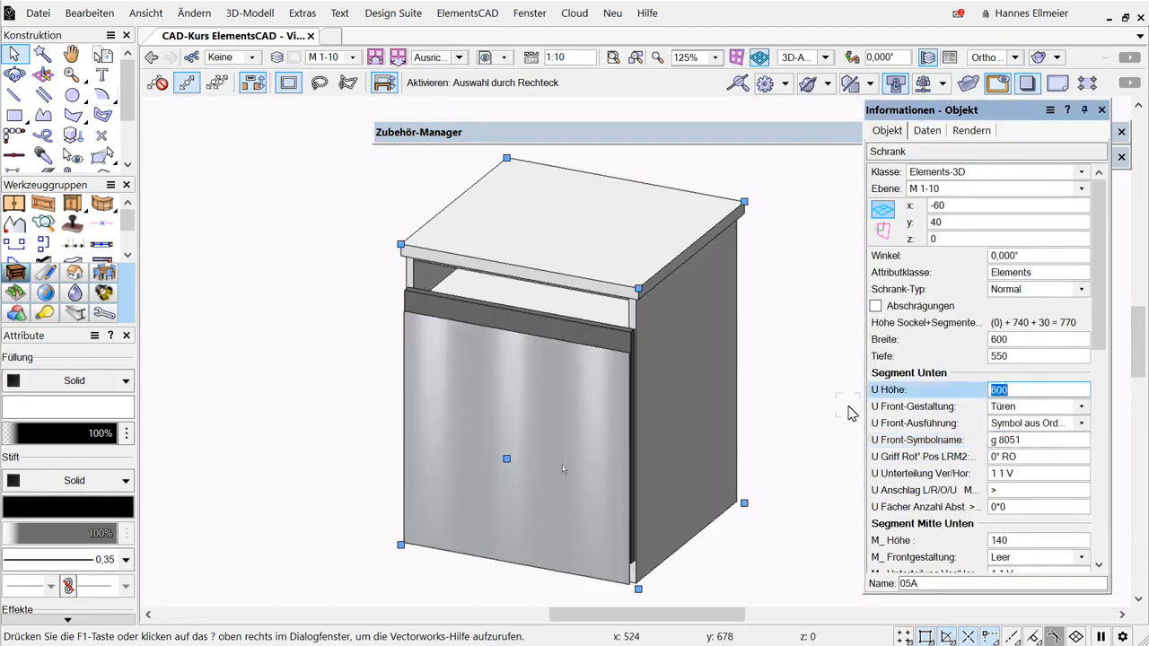
key("Return")
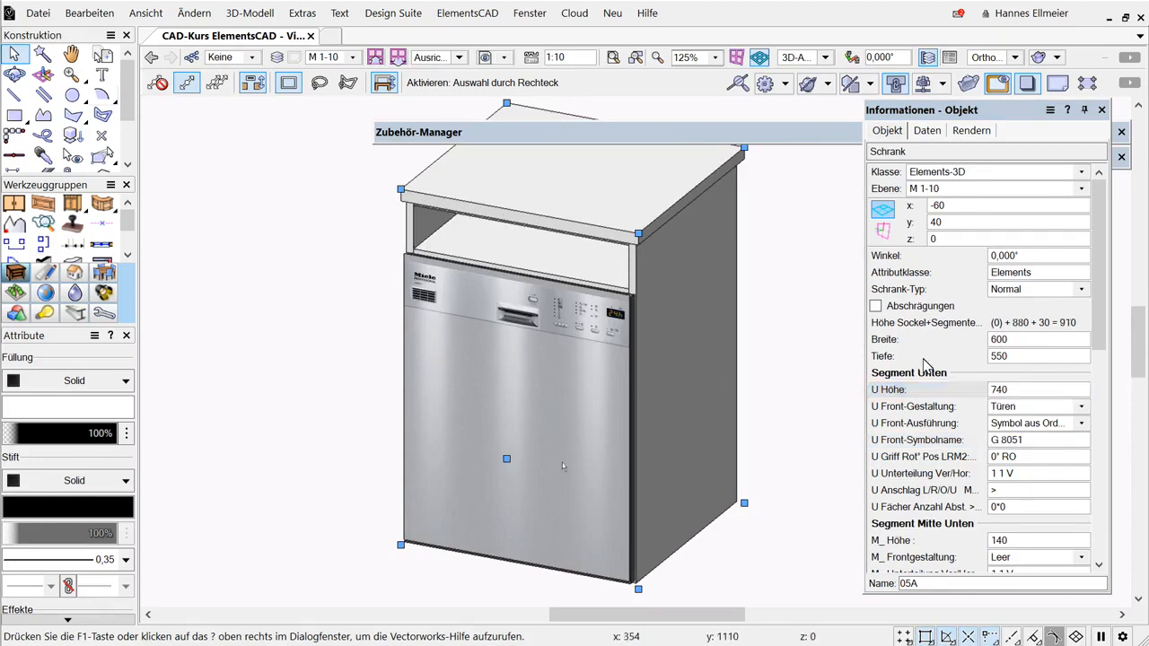
key("ctrl+z")
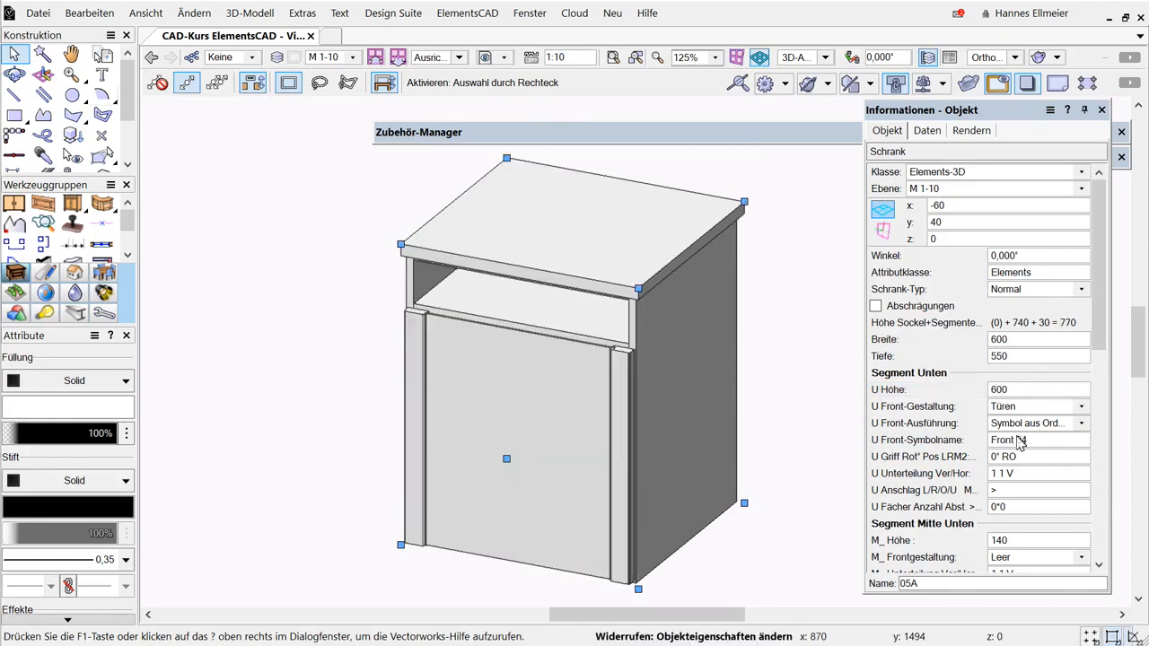
Set the lower front's design to Glatt and the cabinet's base type to Symbol aus Ordner "Sockel".
left_click(1032, 422)
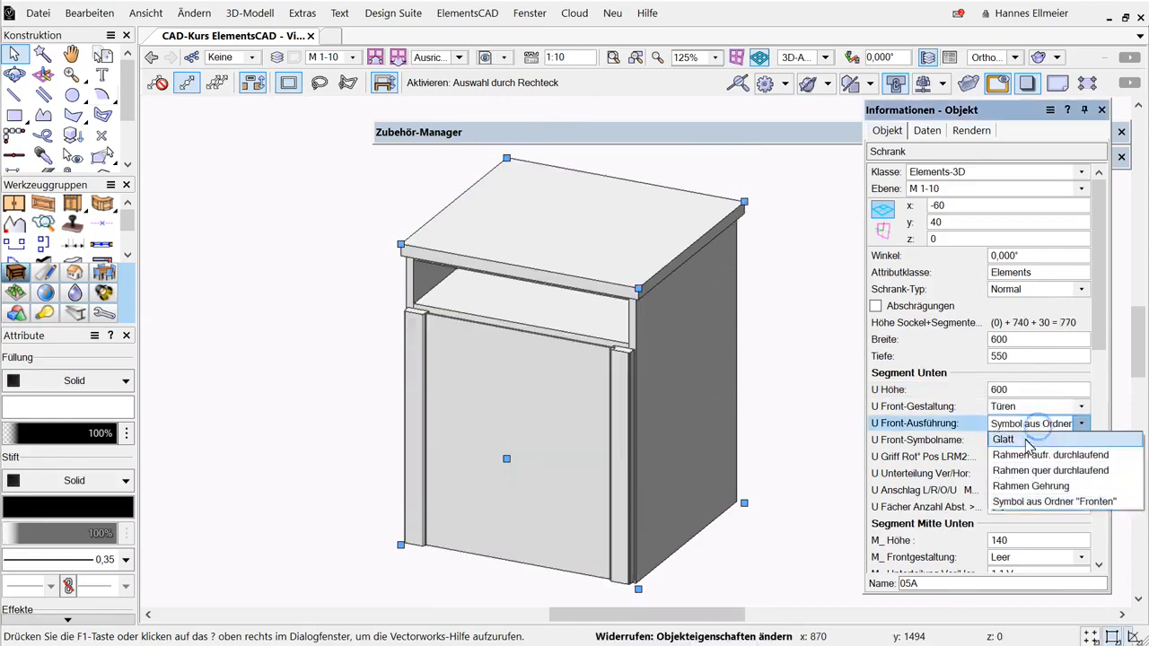
left_click(764, 351)
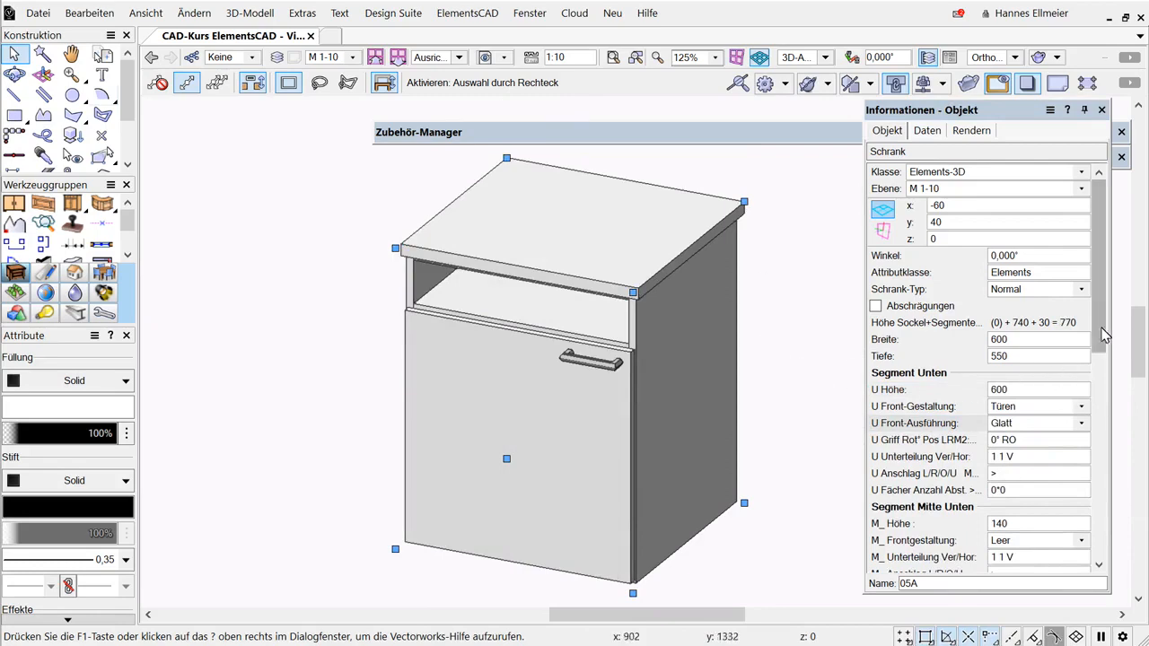
left_click_drag(1102, 329, 1112, 534)
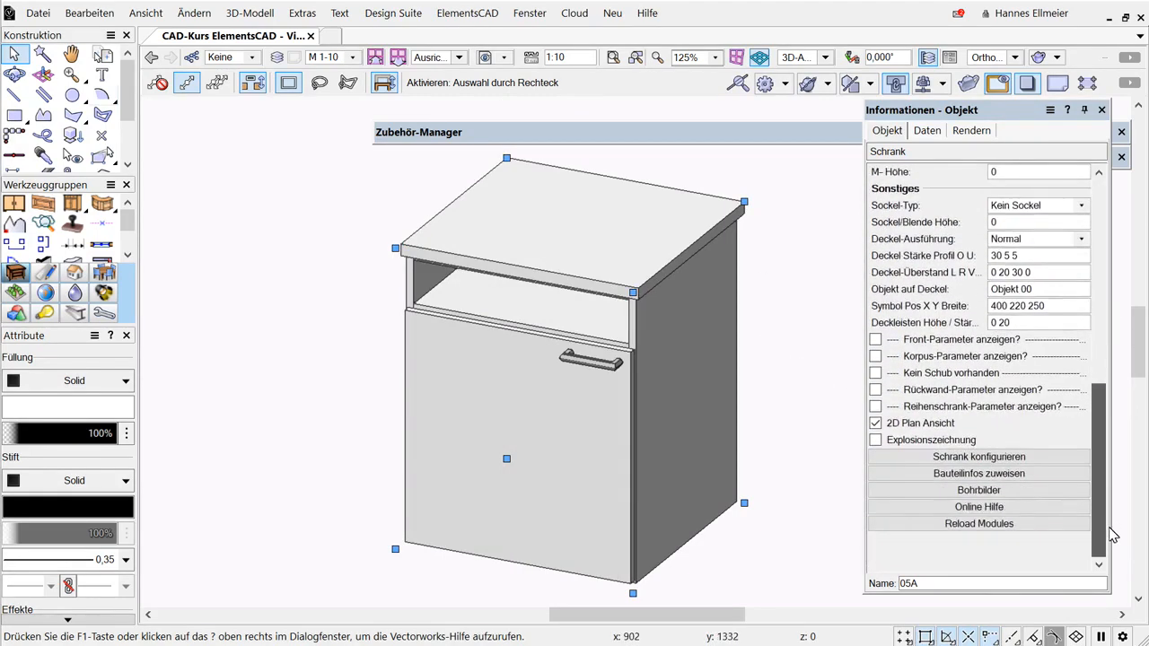
left_click(1081, 206)
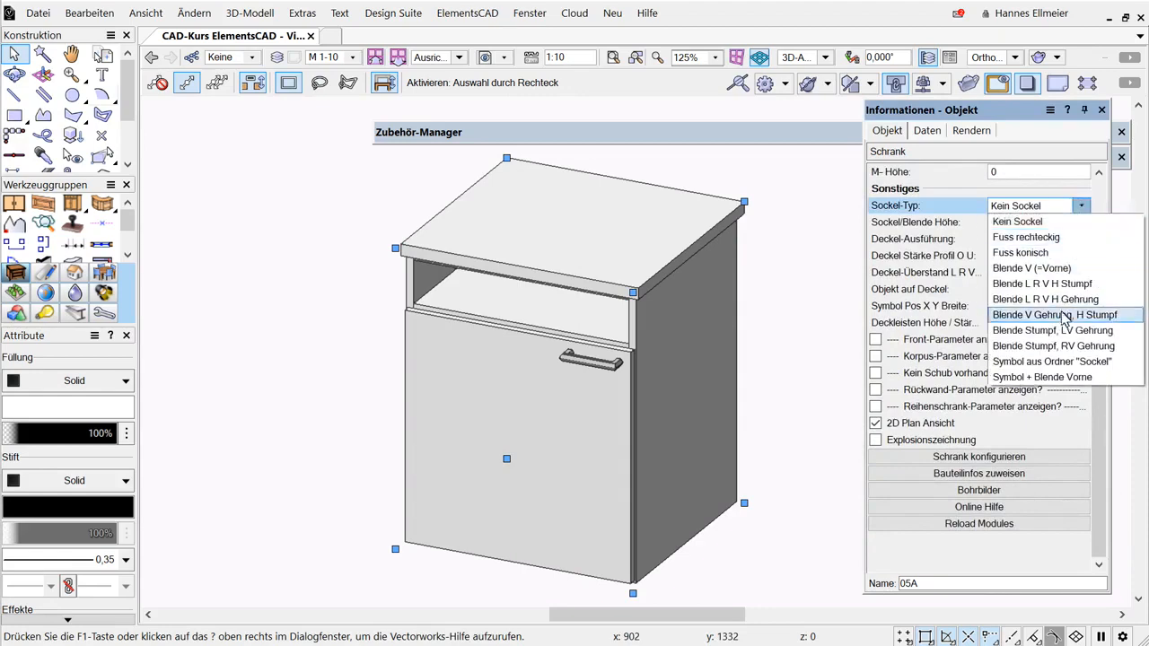
left_click(1062, 362)
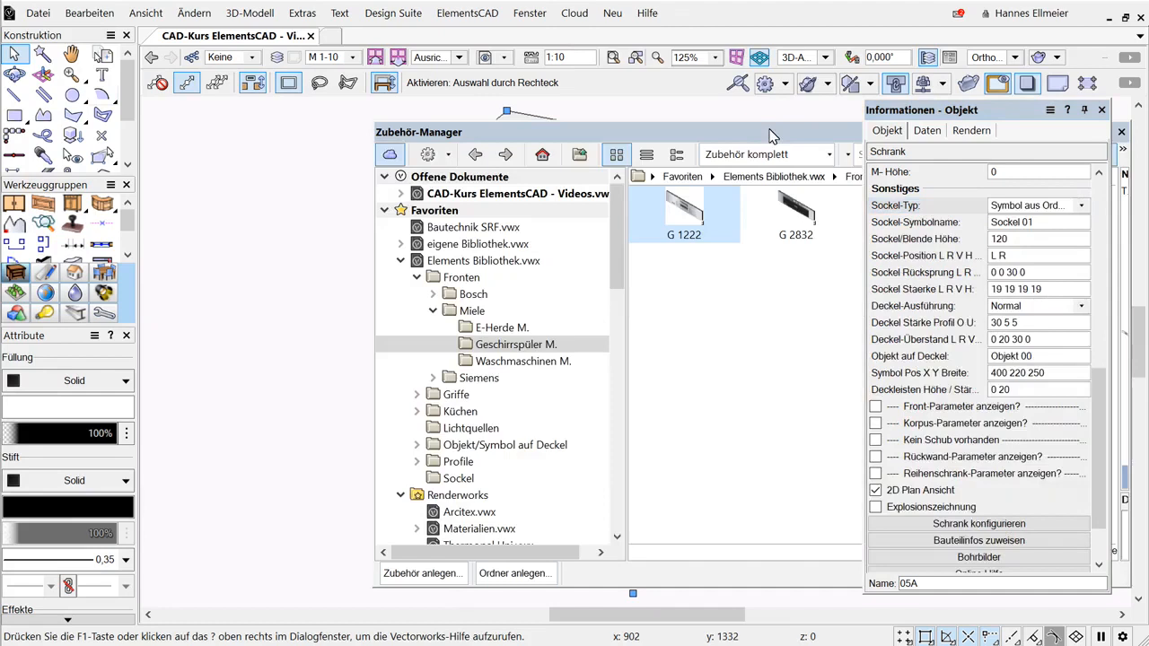
Find Sockel 06 in the library's Sockel folder and assign it as base symbol, declining to adopt the symbol's own base height.
left_click_drag(616, 261, 622, 308)
left_click(467, 327)
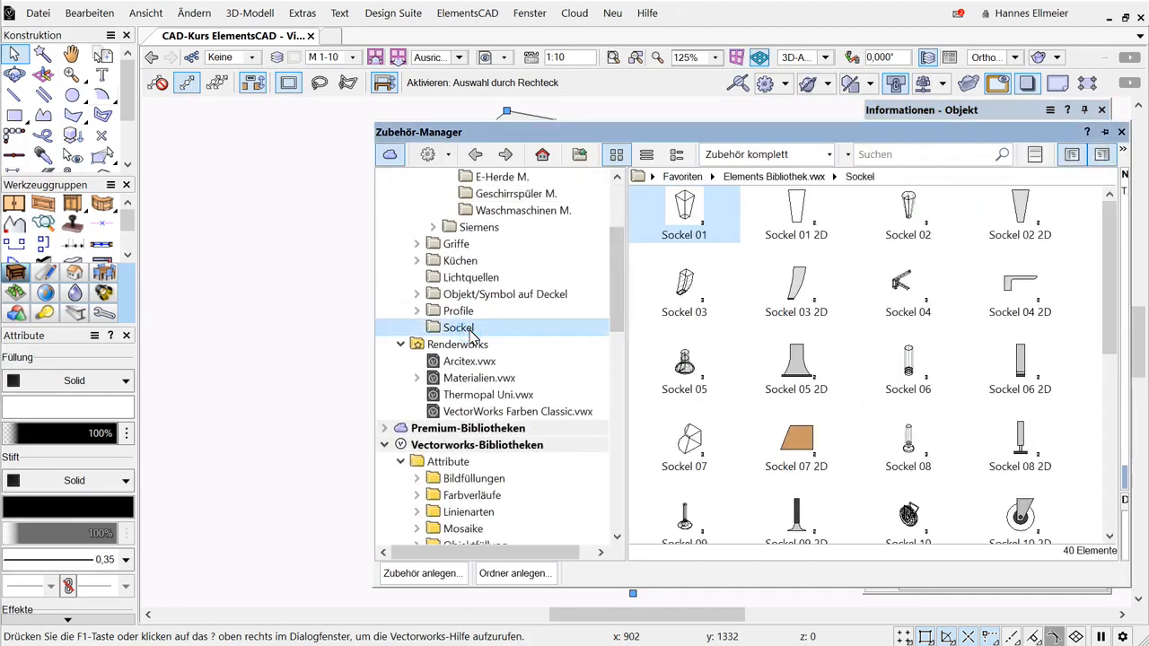
left_click(909, 367)
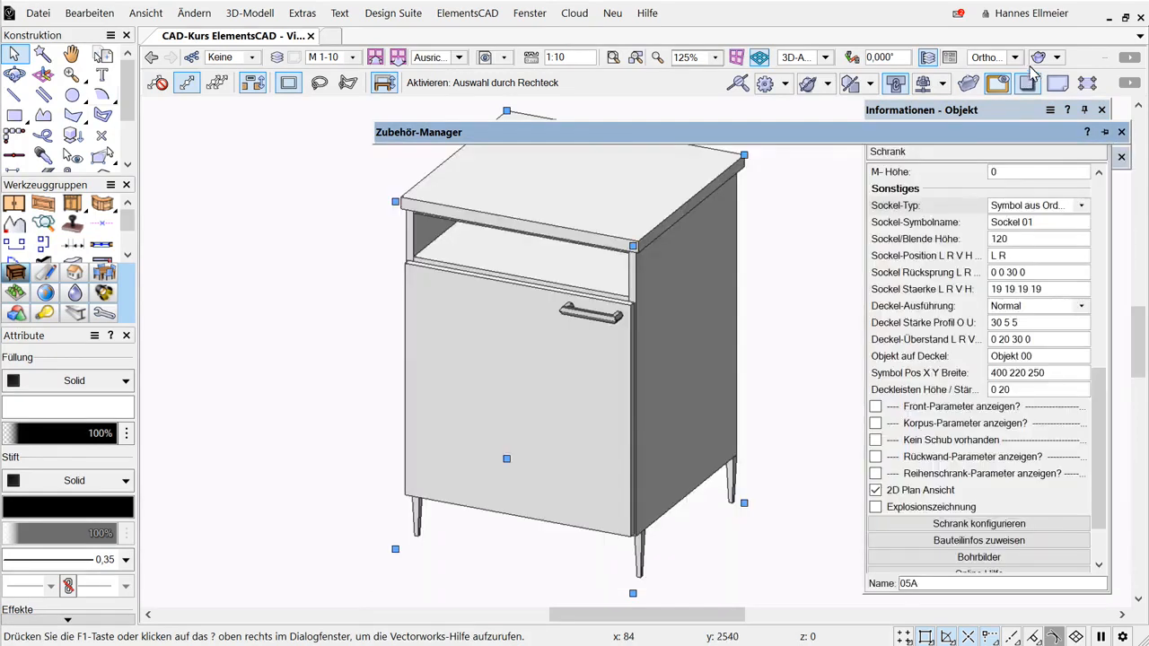
double_click(1027, 224)
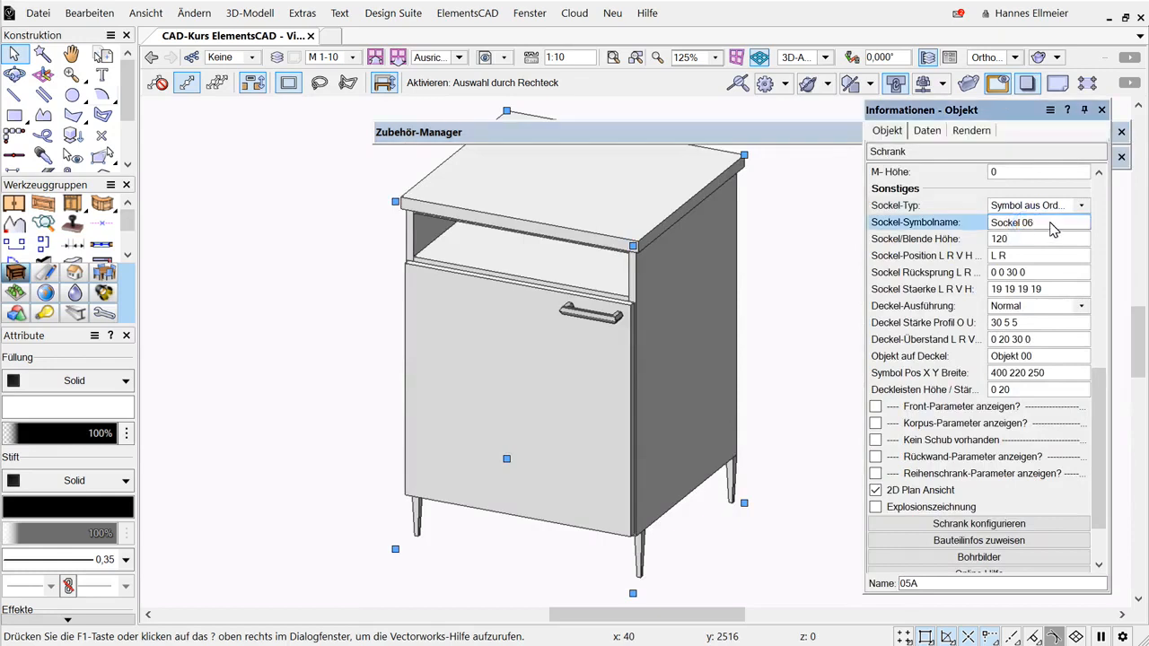
type("06")
key("Return")
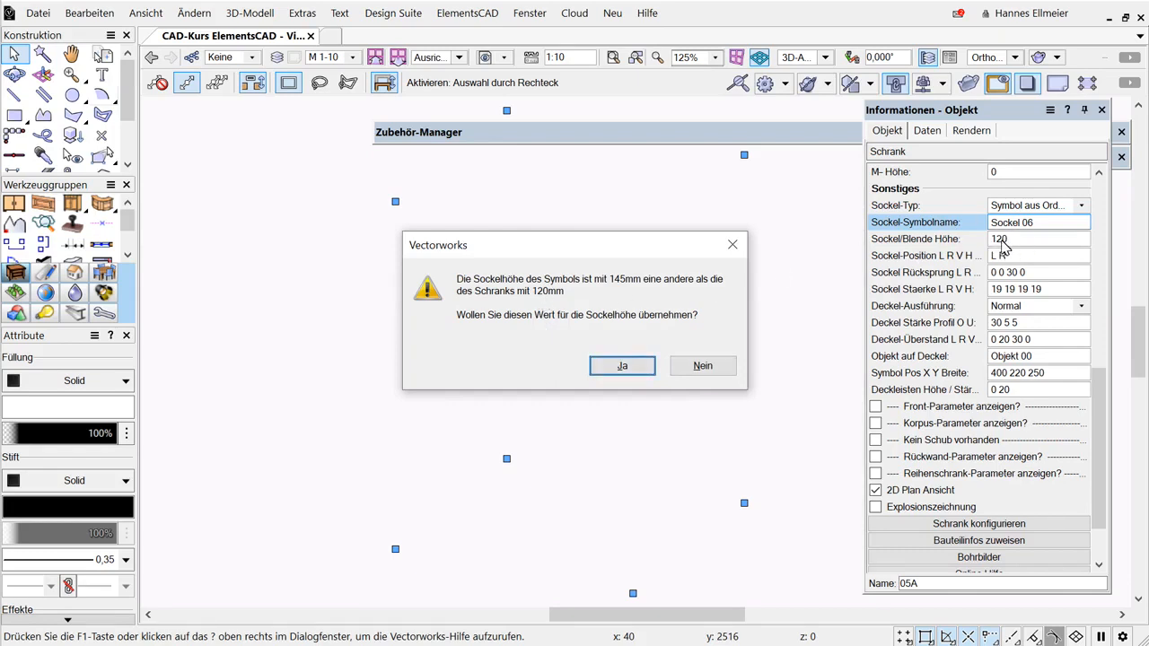
left_click(712, 364)
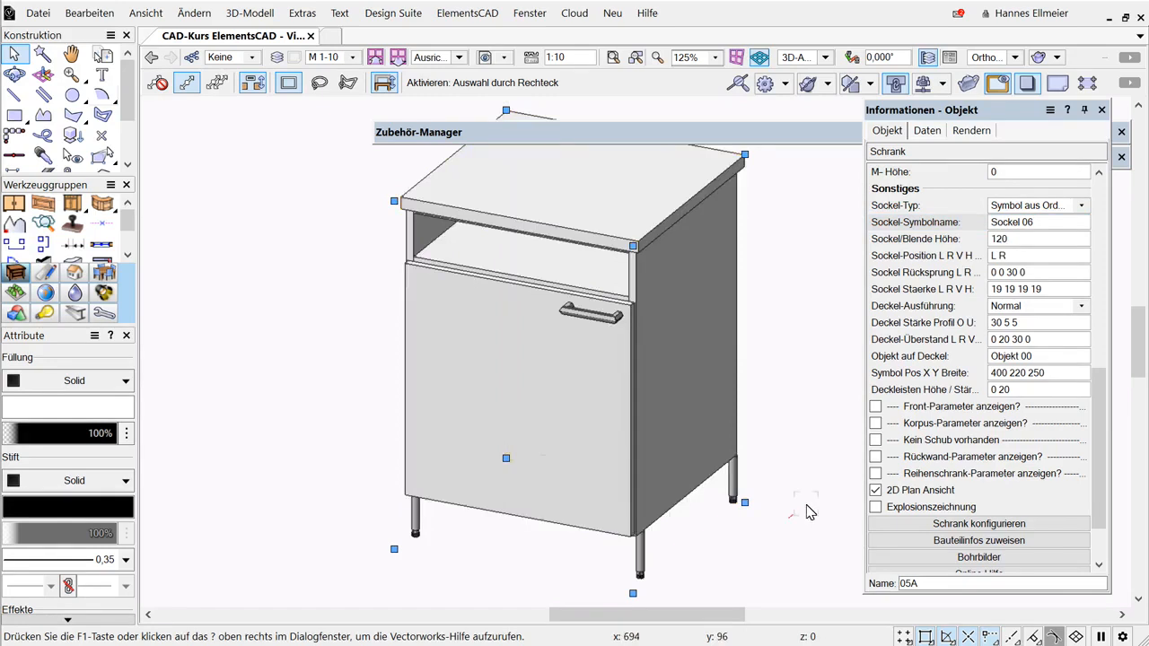
Set the cabinet top's design (Deckel-Ausführung) to Symbol aus Ordner "Anleimer".
scroll(743, 532, "up", 5)
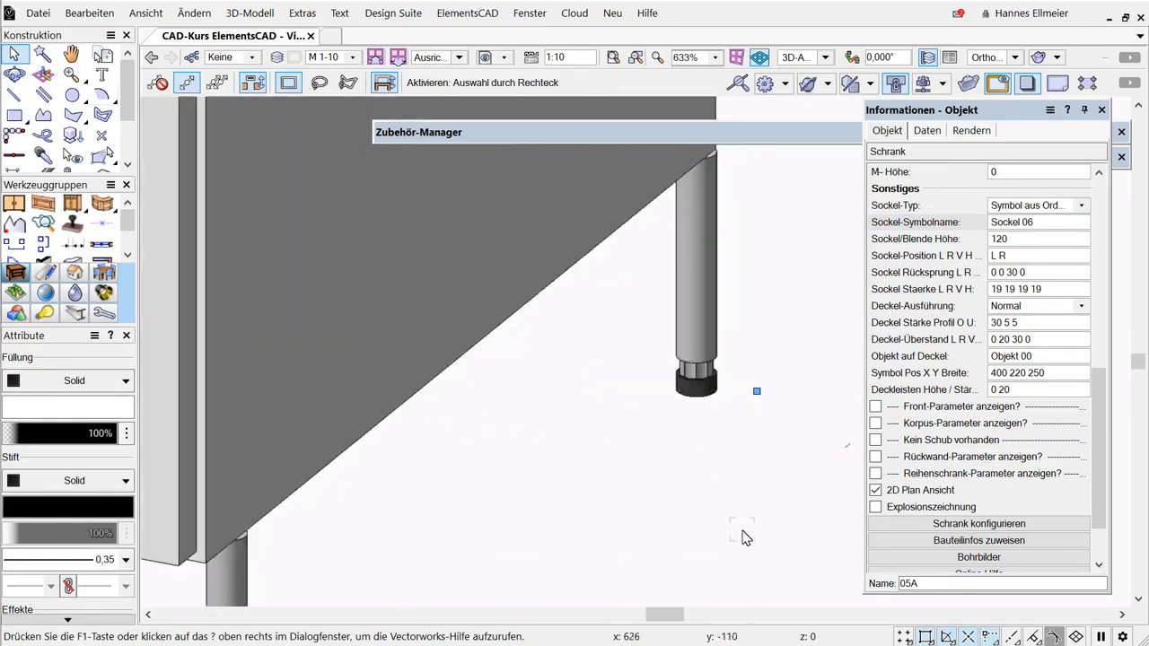
left_click(151, 57)
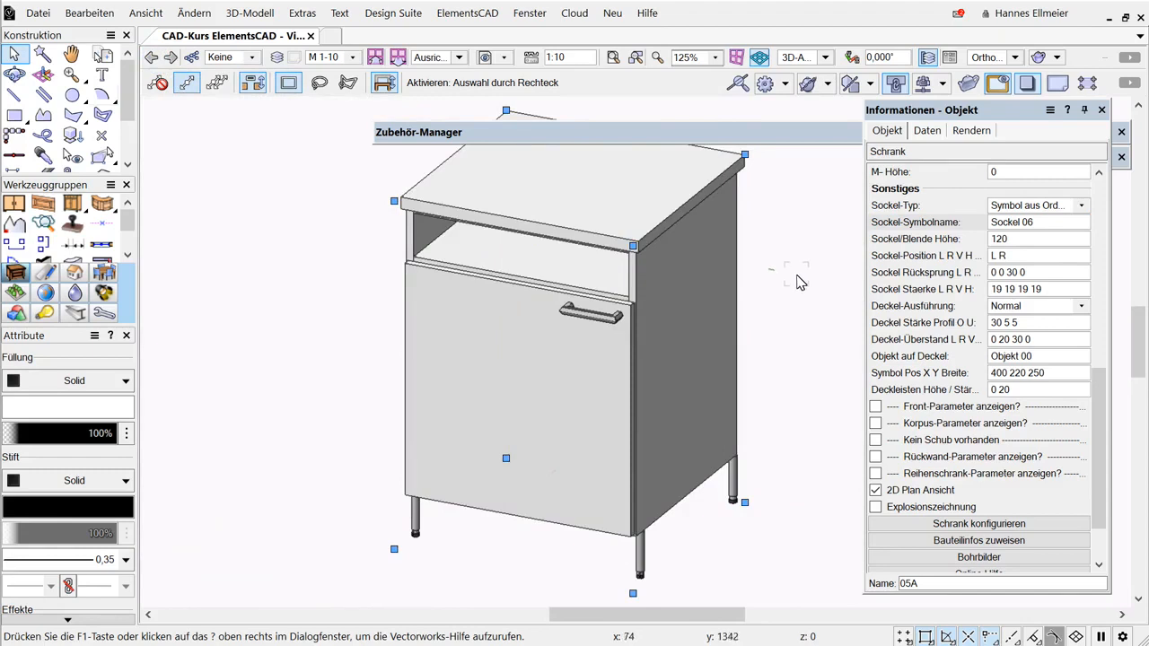
middle_click_drag(769, 176, 816, 374)
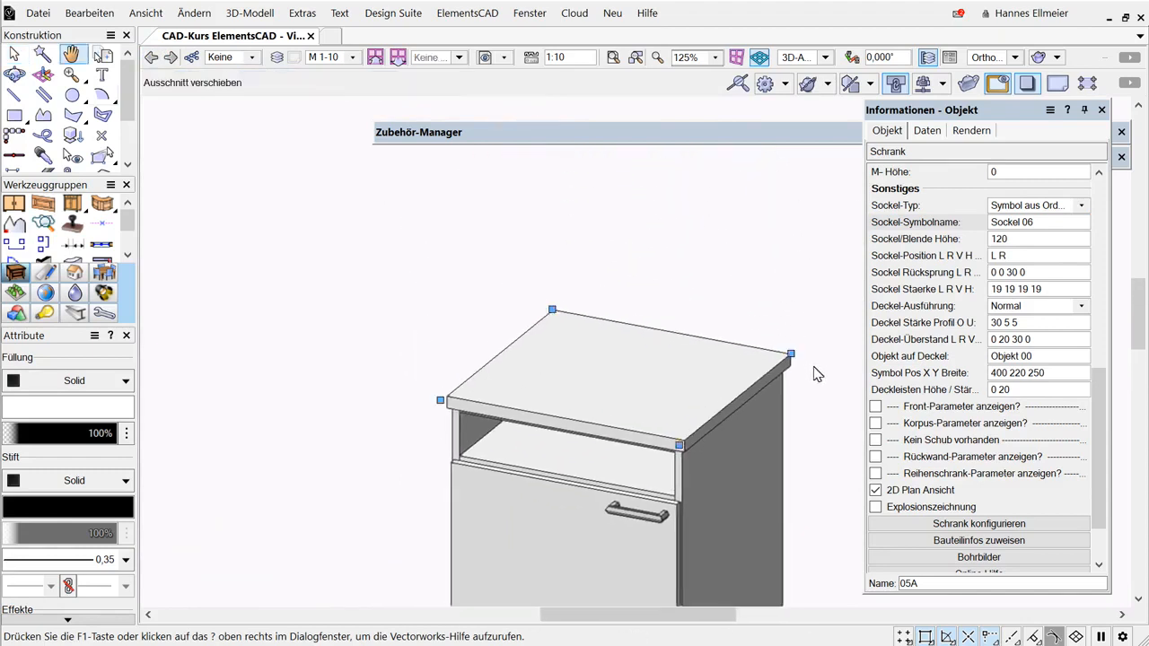
scroll(812, 395, "up", 2)
scroll(803, 434, "down", 1)
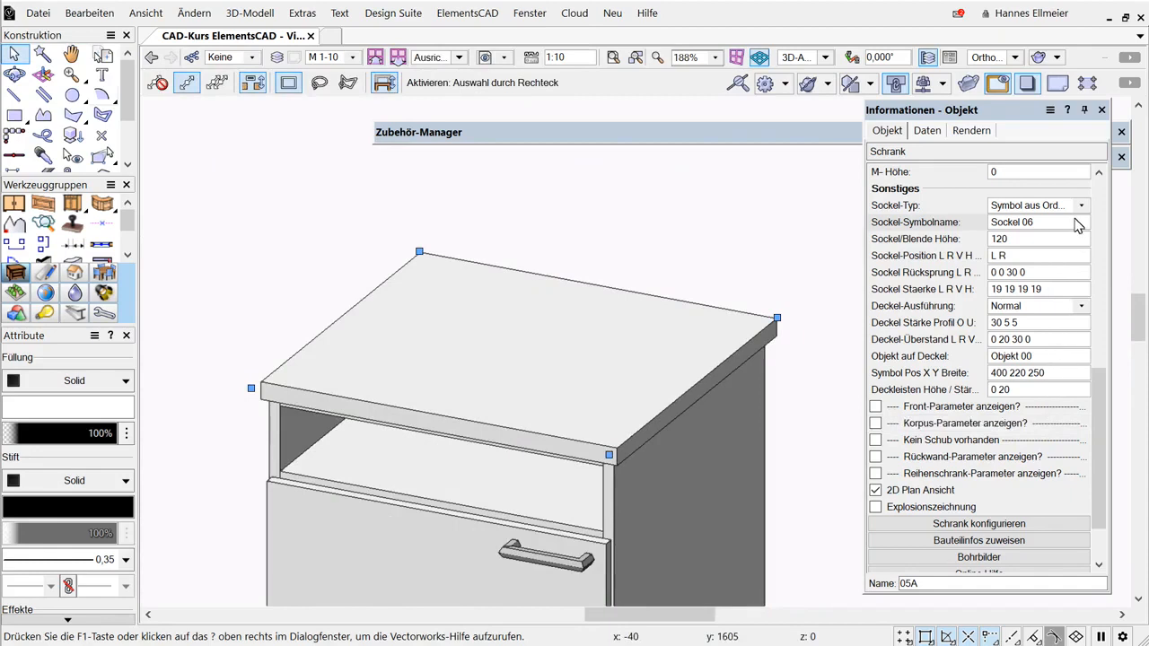
left_click(1081, 306)
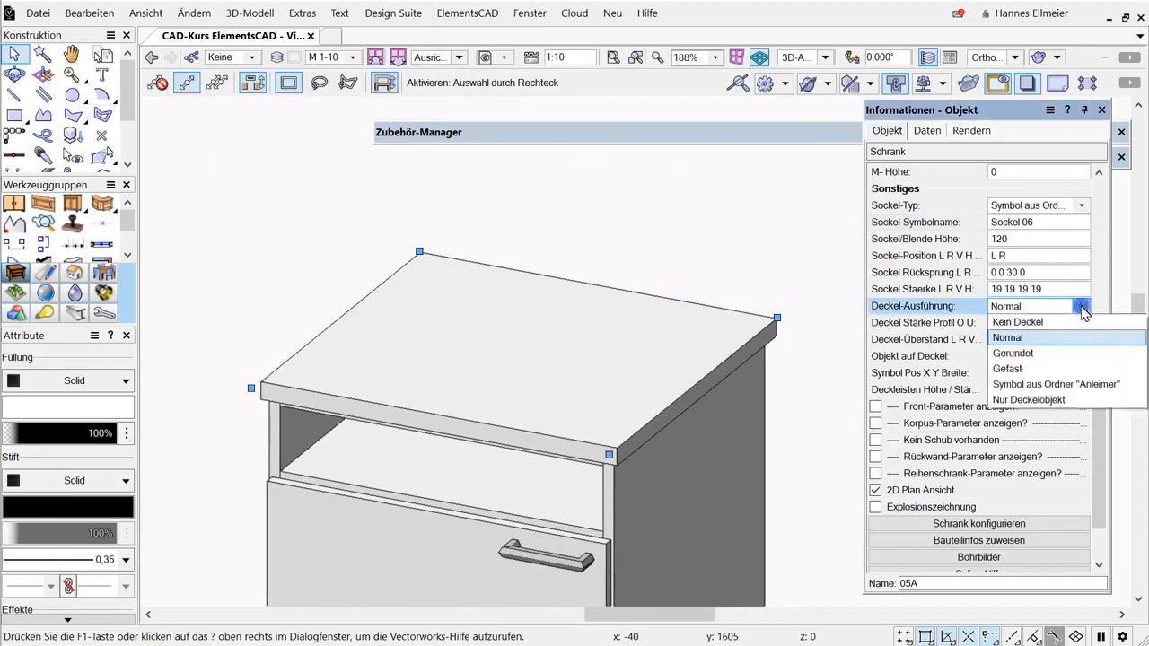
left_click(1076, 385)
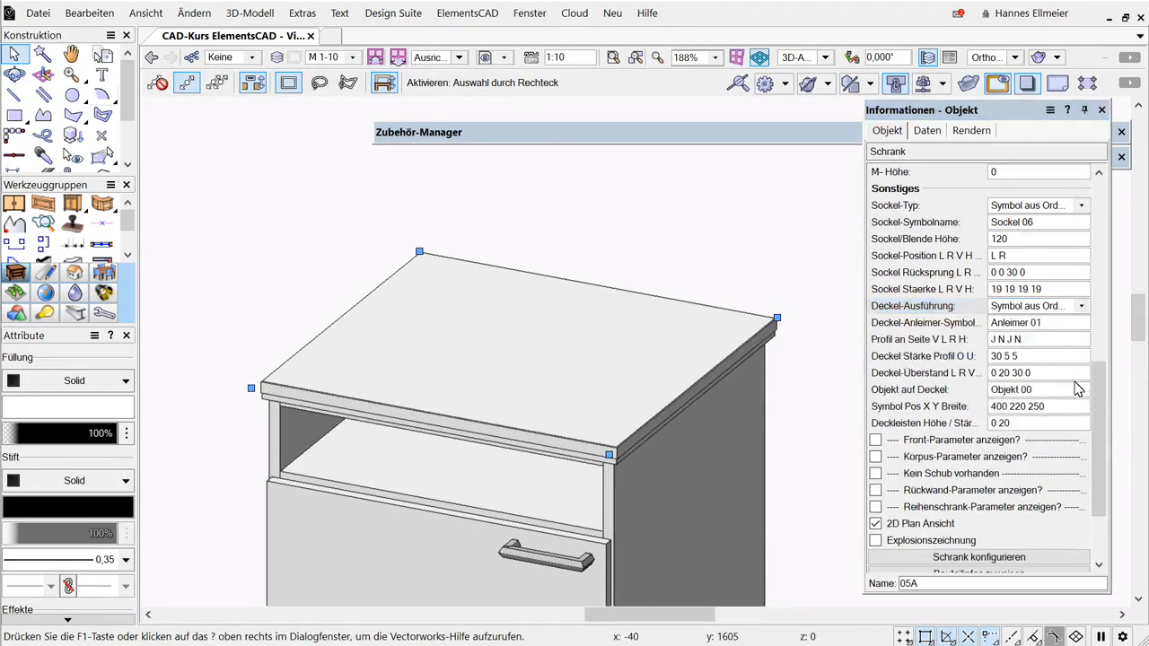
Find the Anleimer 74 profile in the Elements Bibliothek folder Profile > Anleimer > Anleimer 40/15mm.
left_click(778, 136)
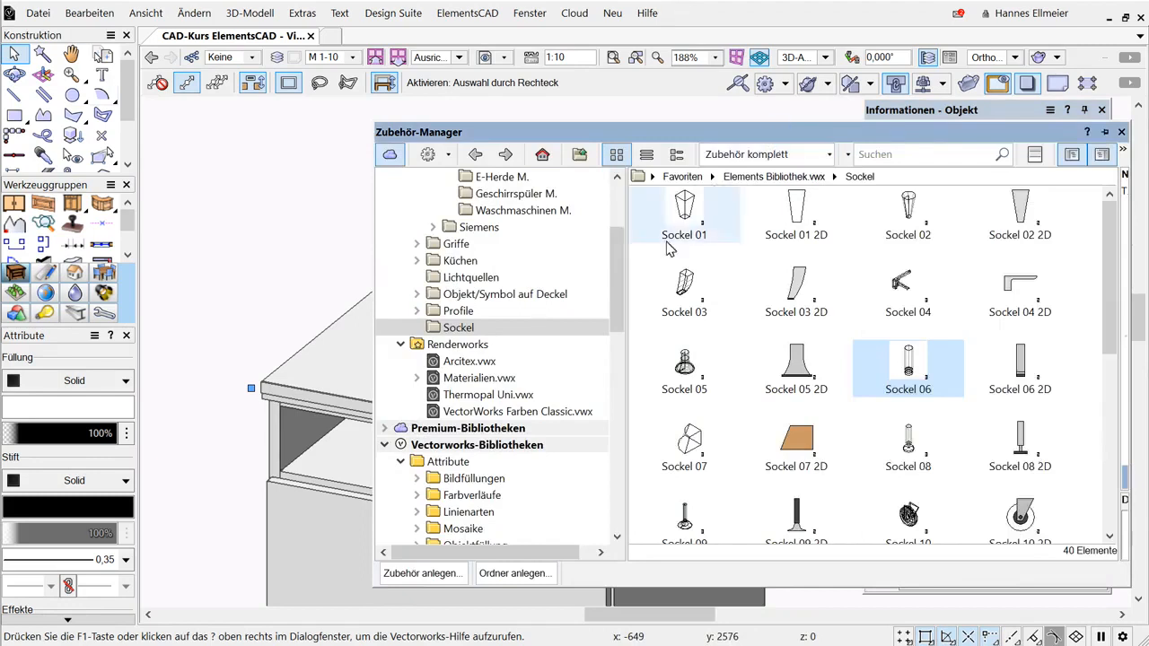
scroll(617, 265, "up", 2)
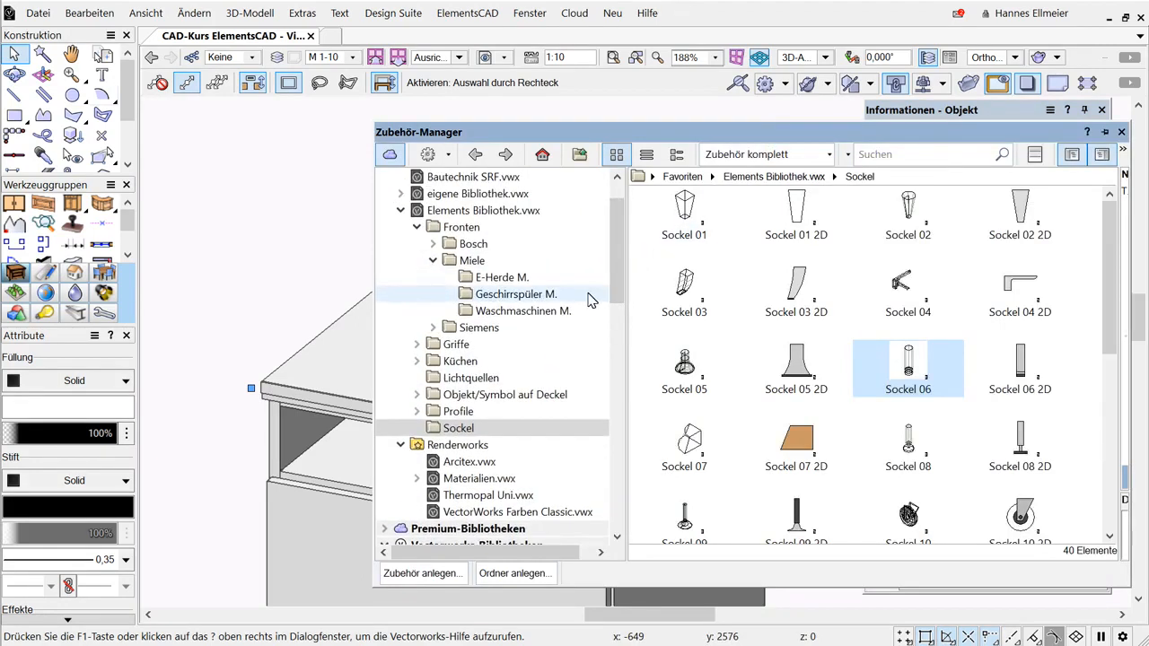
left_click(416, 411)
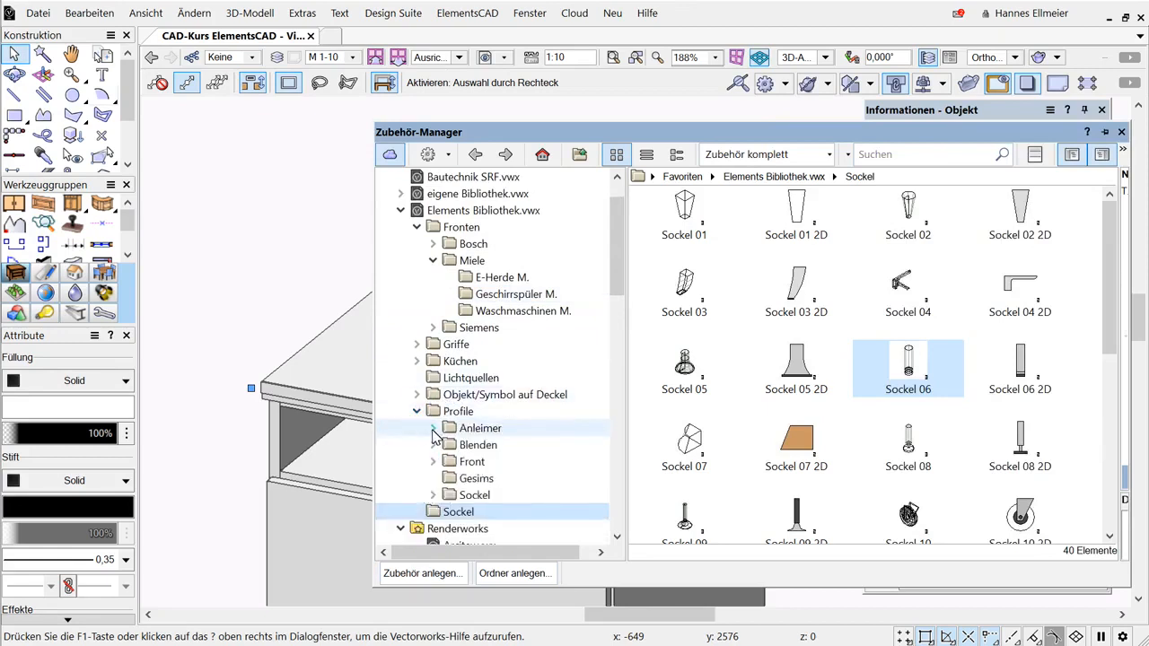
left_click(434, 428)
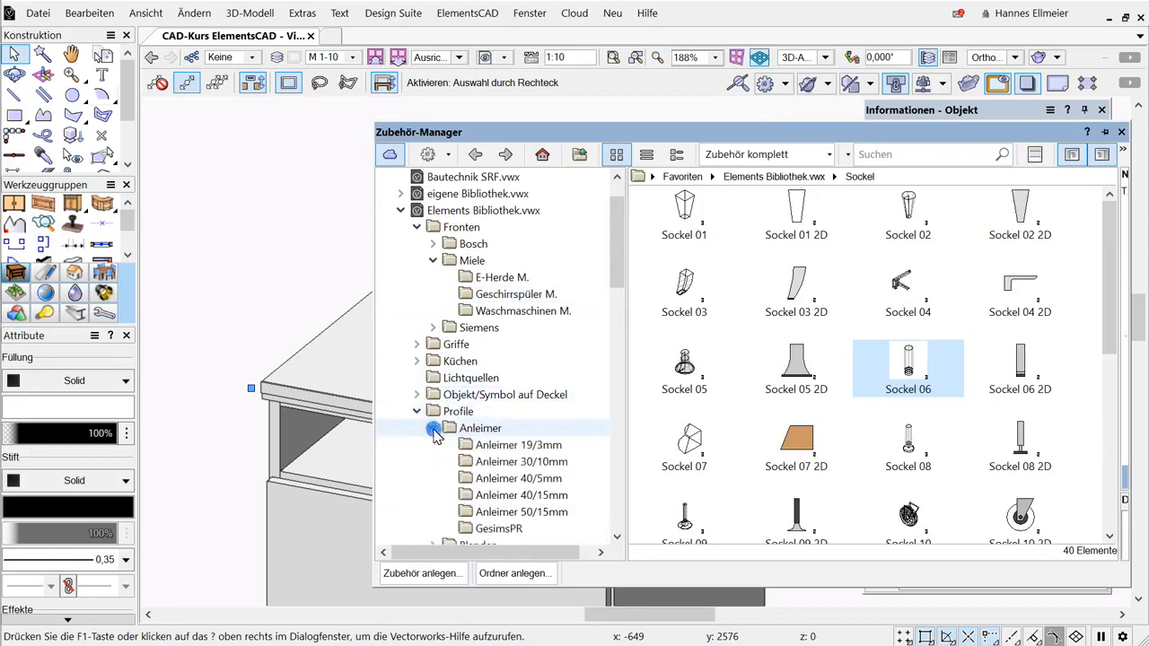
left_click(493, 497)
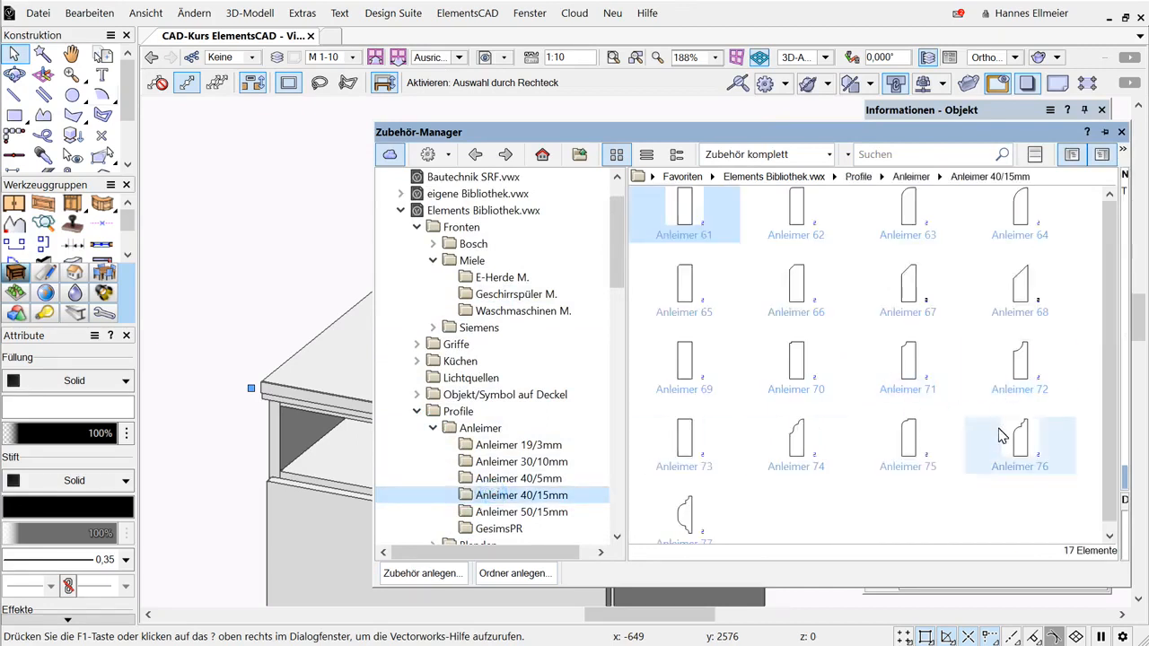
left_click(806, 441)
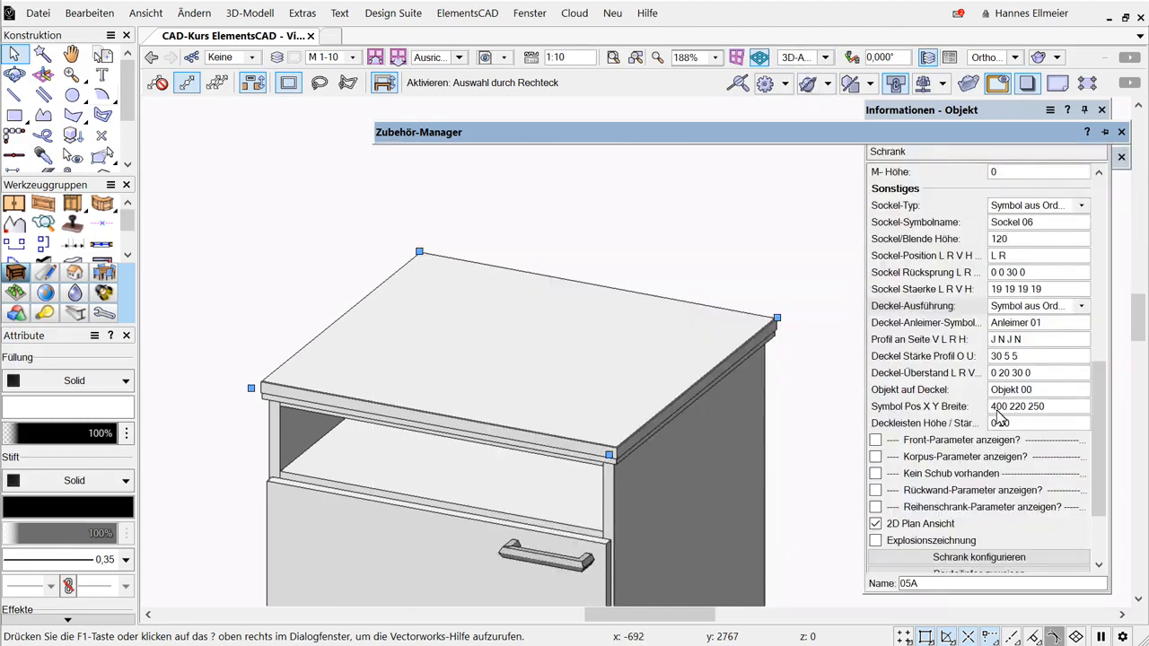
Set the cabinet top's thickness to 40 mm and its edging symbol (Deckel-Anleimer-Symbol) to Anleimer 74.
left_click(1001, 358)
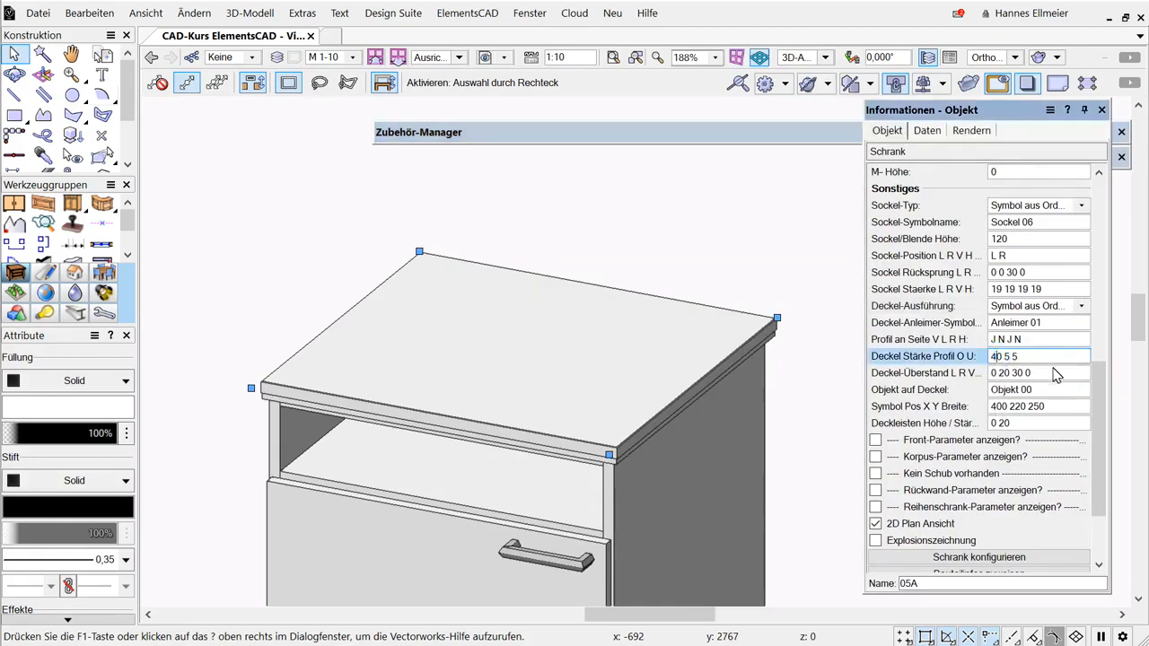
key("Return")
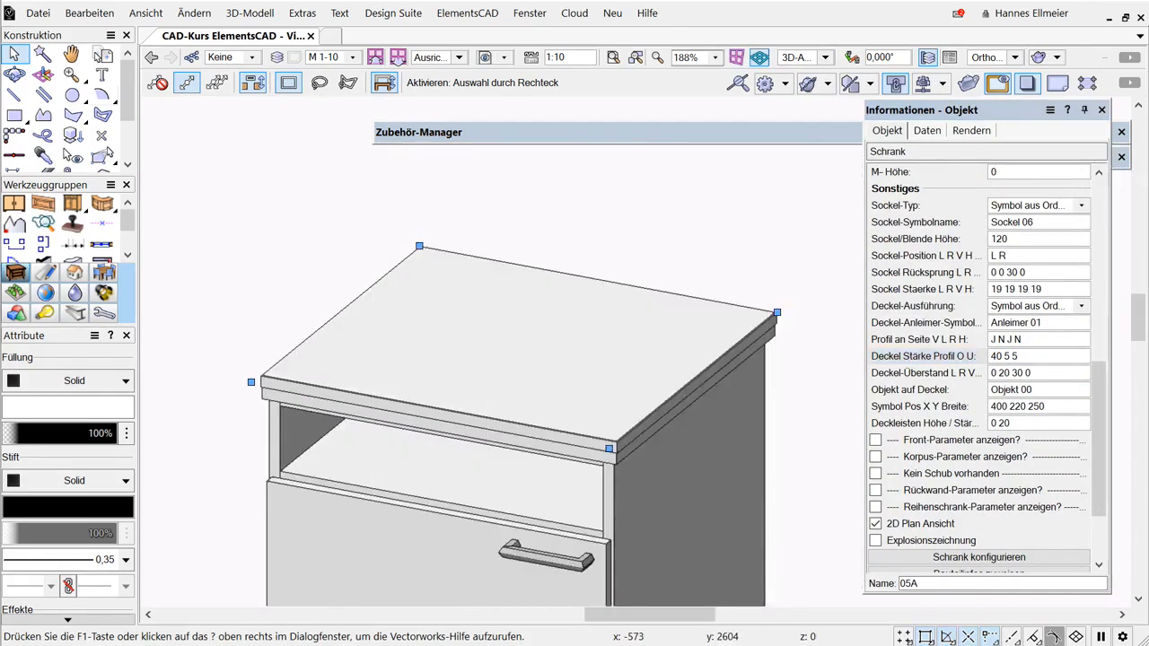
left_click(1062, 323)
double_click(1038, 322)
type("74")
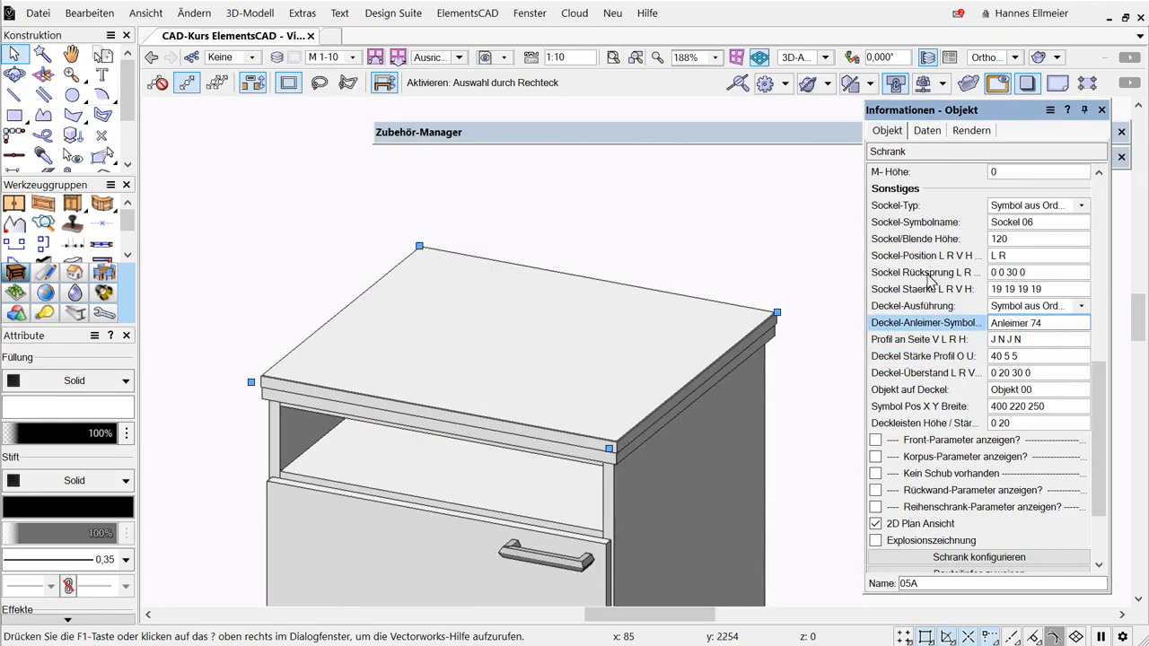
key("Return")
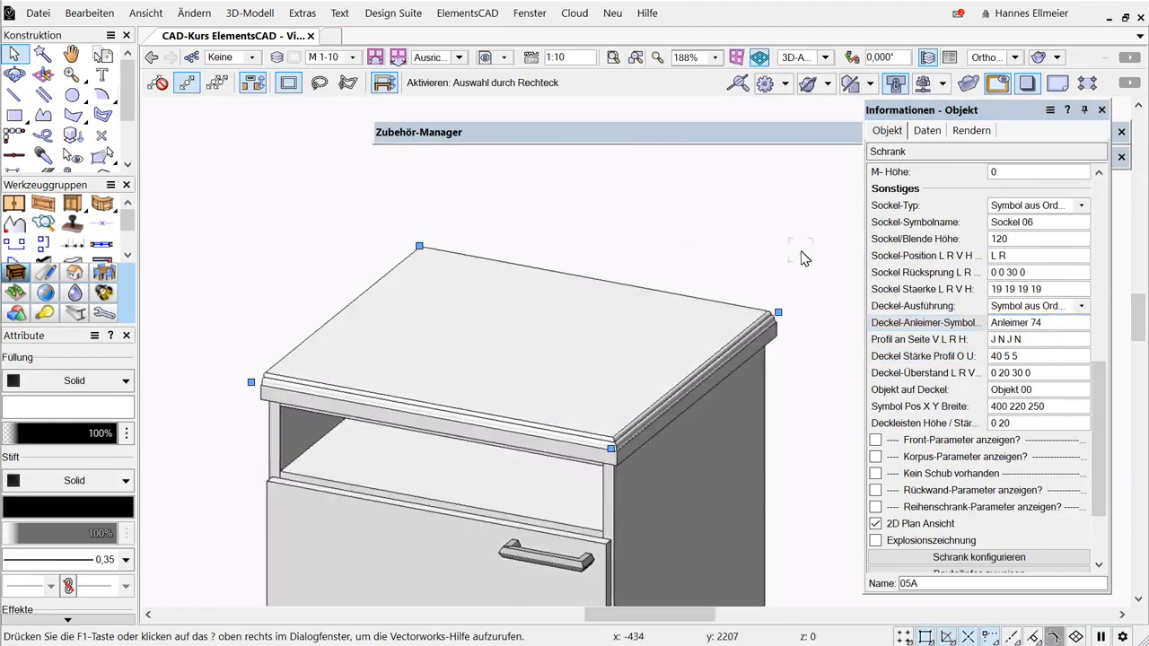
Find the Anleimer 74 symbol among the current document's resources and open its 2D representation for editing.
mouse_move(819, 145)
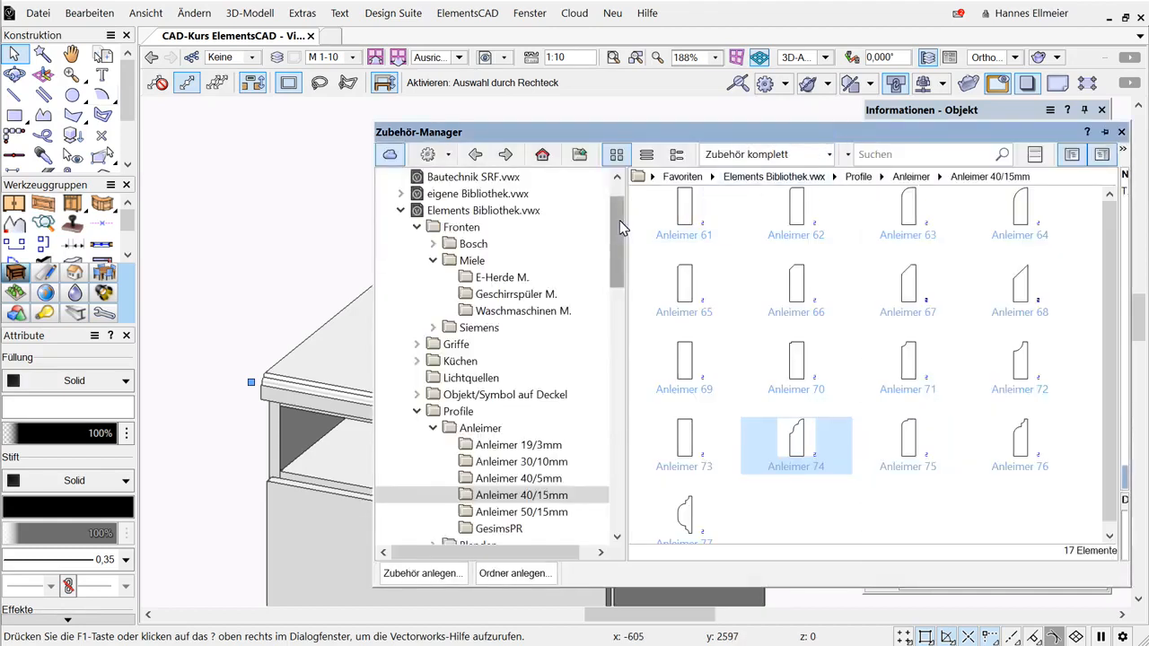
left_click_drag(618, 231, 619, 209)
left_click(490, 194)
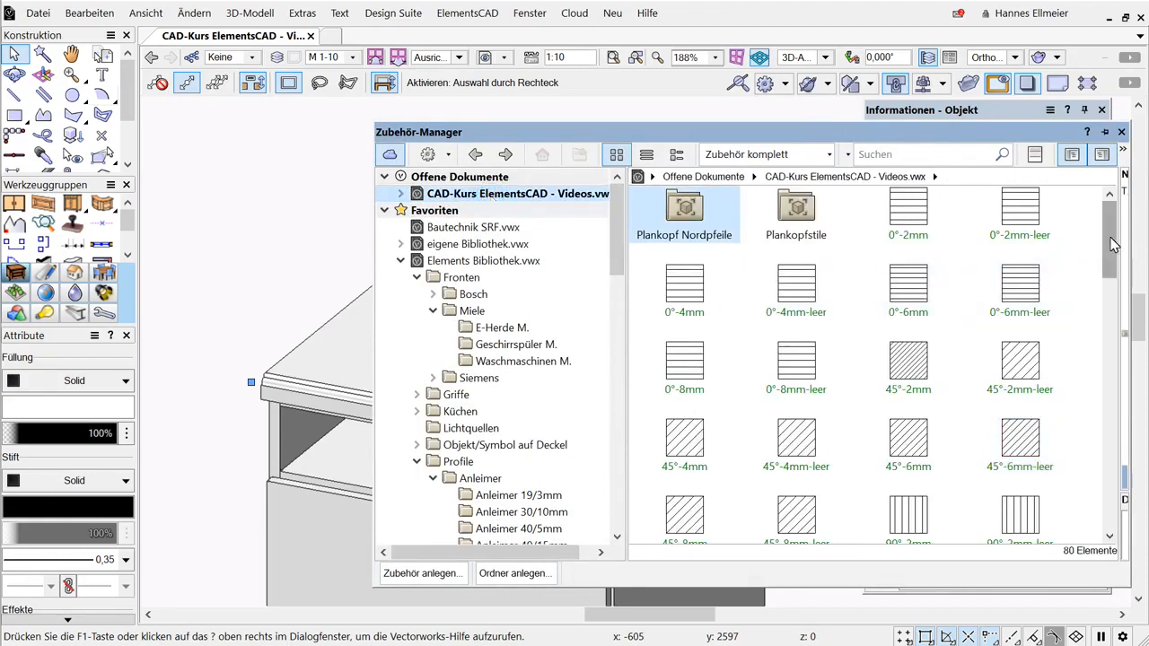
left_click_drag(1111, 242, 1140, 420)
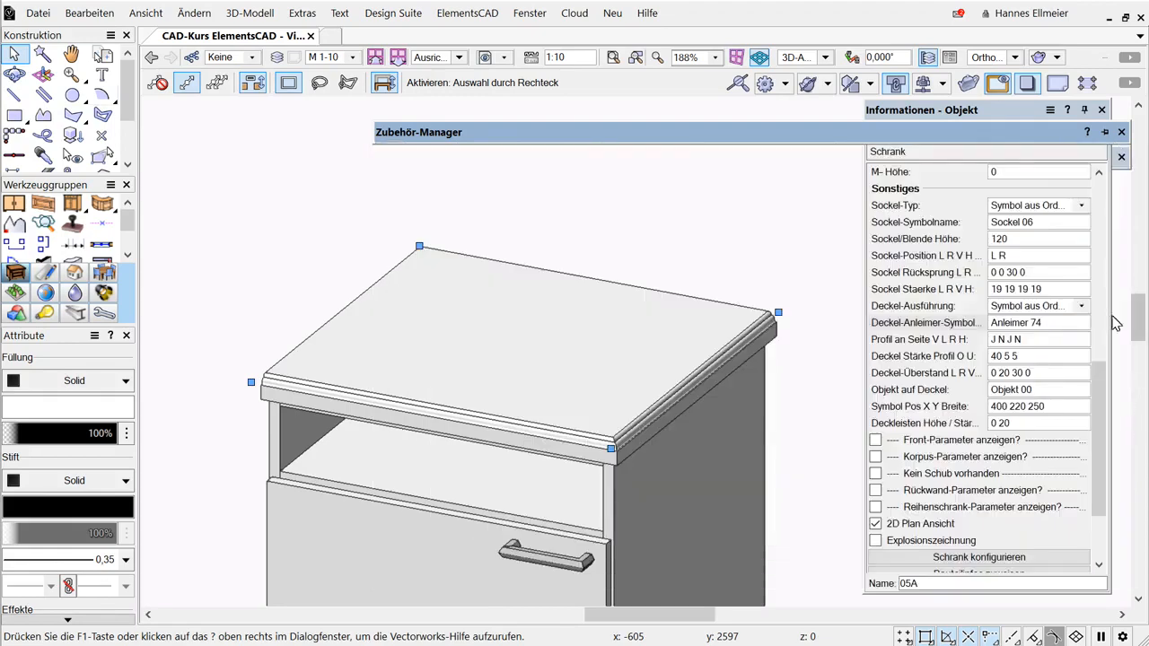
mouse_move(1110, 135)
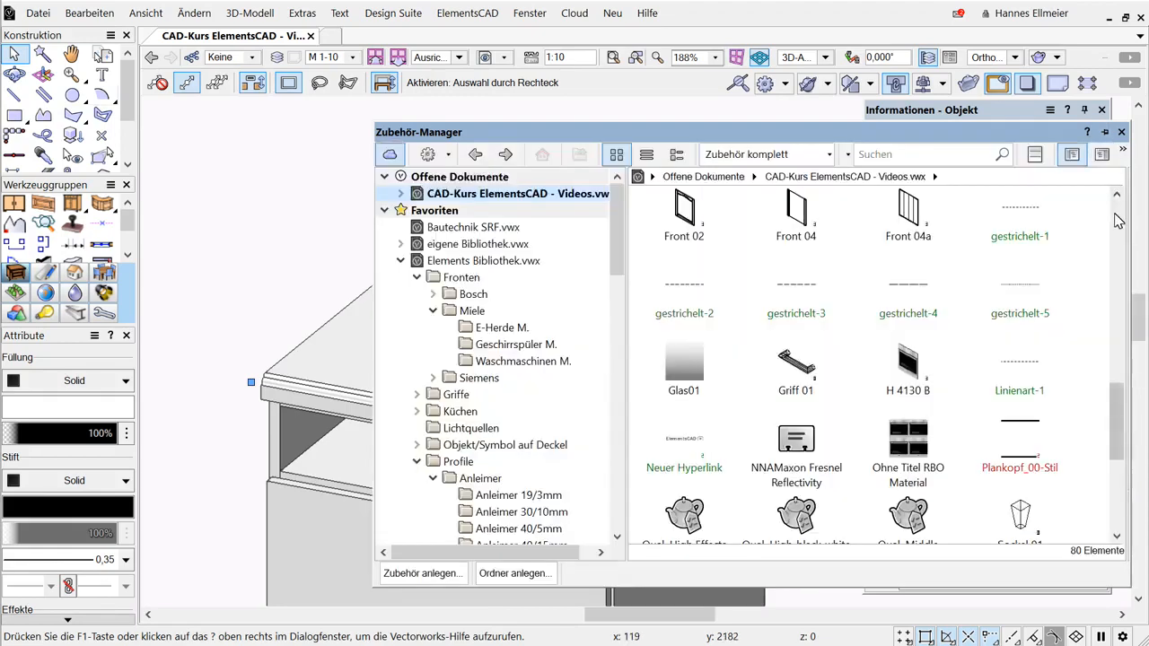
scroll(1117, 221, "up", 4)
right_click(682, 346)
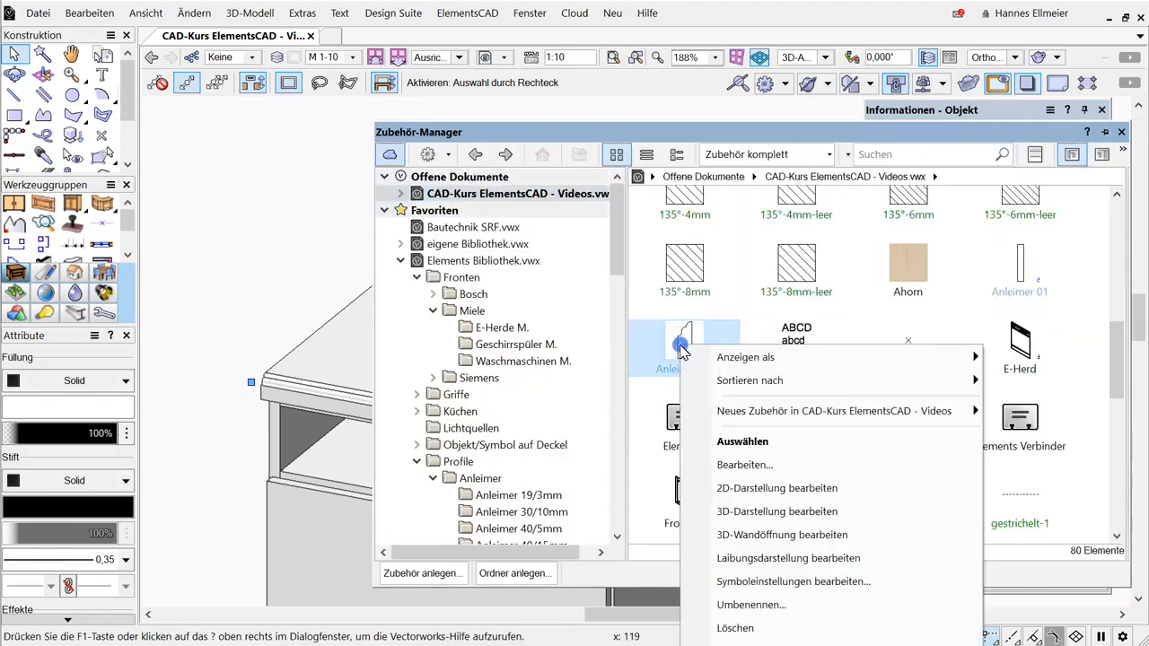
left_click(752, 488)
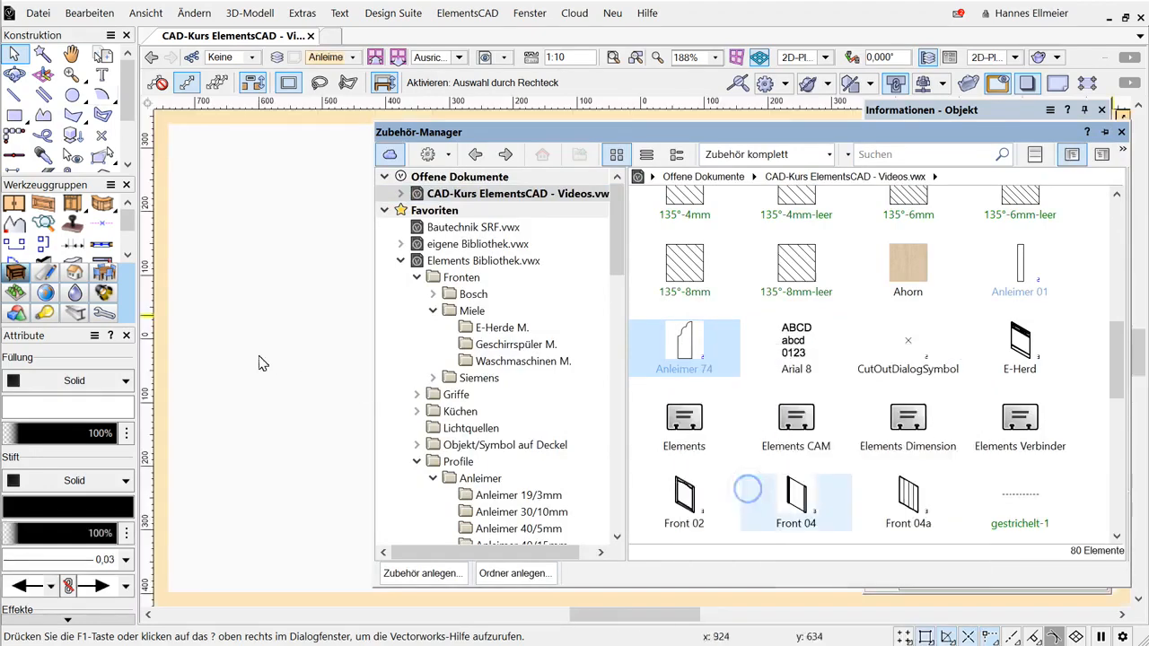
scroll(652, 362, "up", 5)
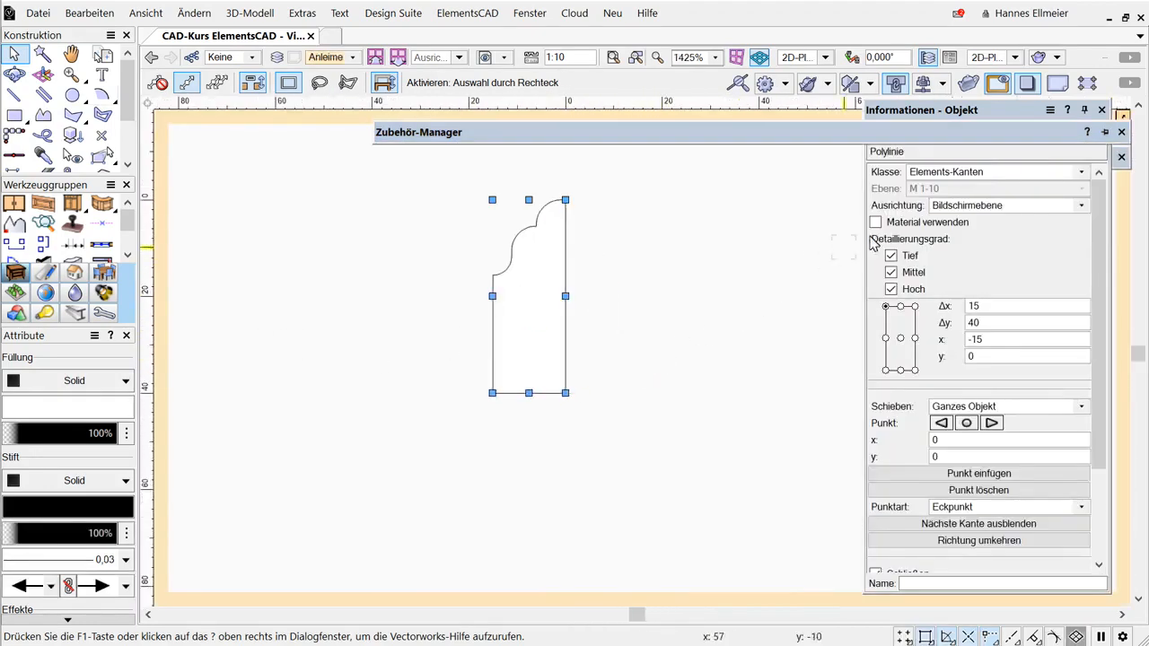
left_click(938, 109)
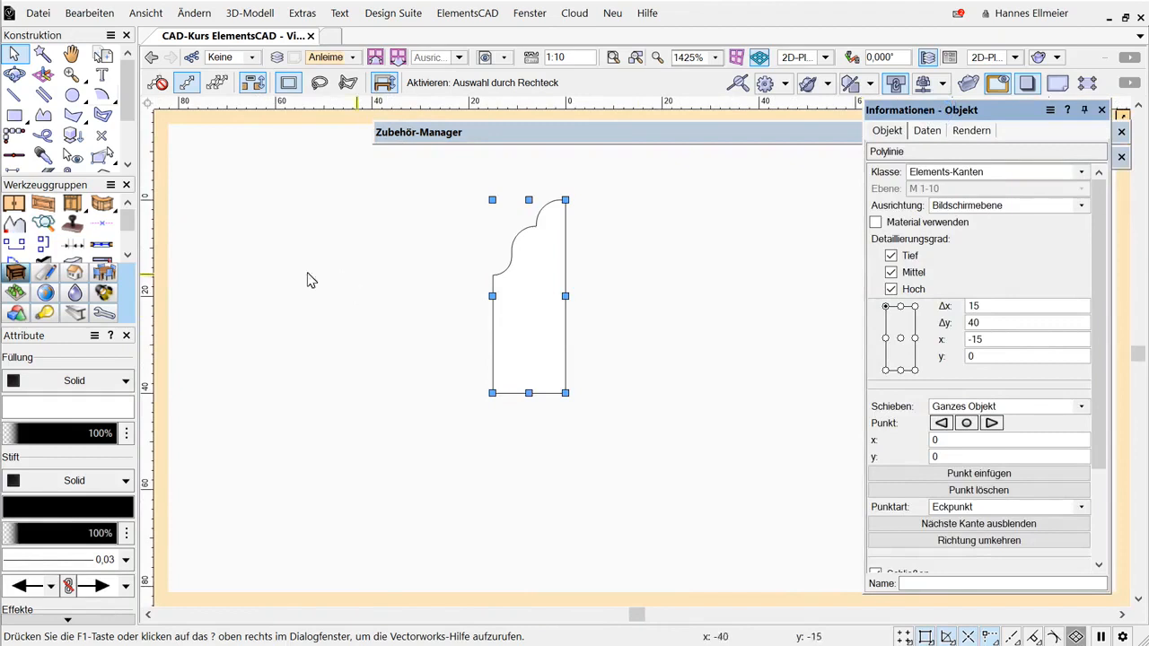
Draw a circle about 4 mm in radius centred on the profile's straight left edge, below the curved part.
left_click(71, 95)
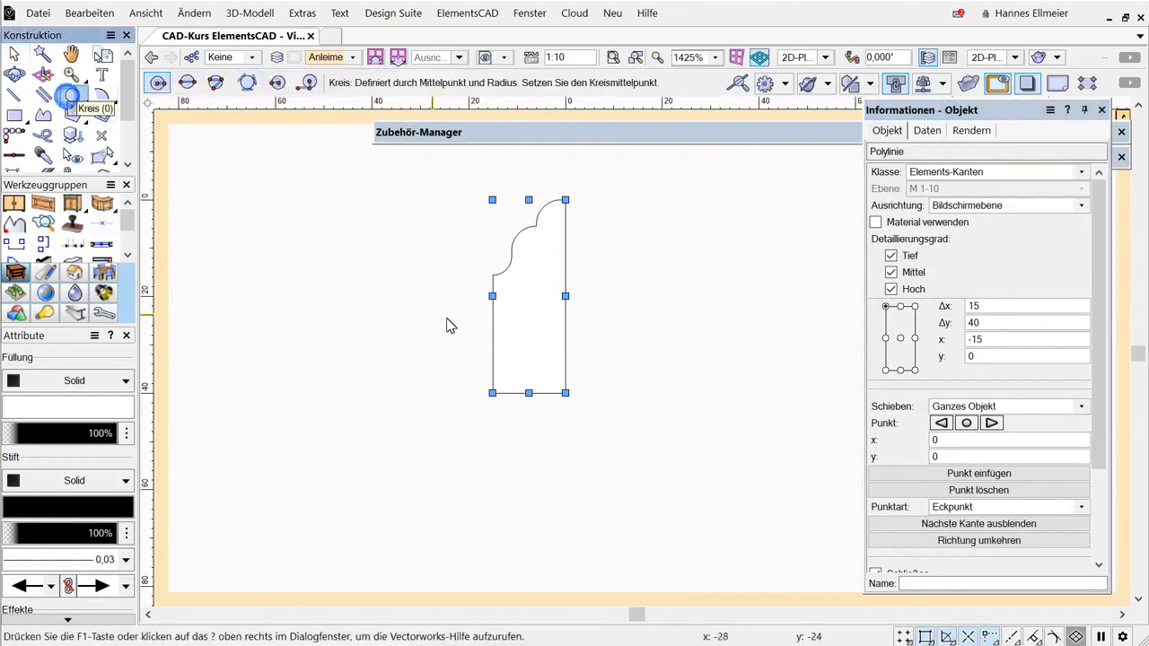
left_click(492, 322)
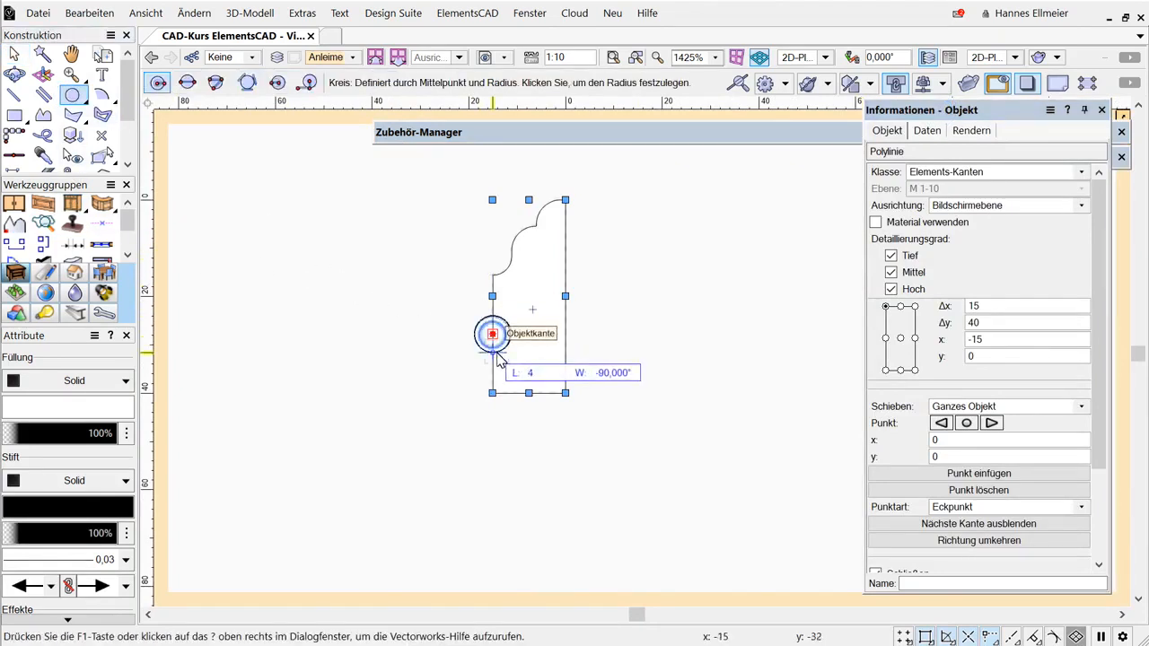
left_click(492, 352)
key("x")
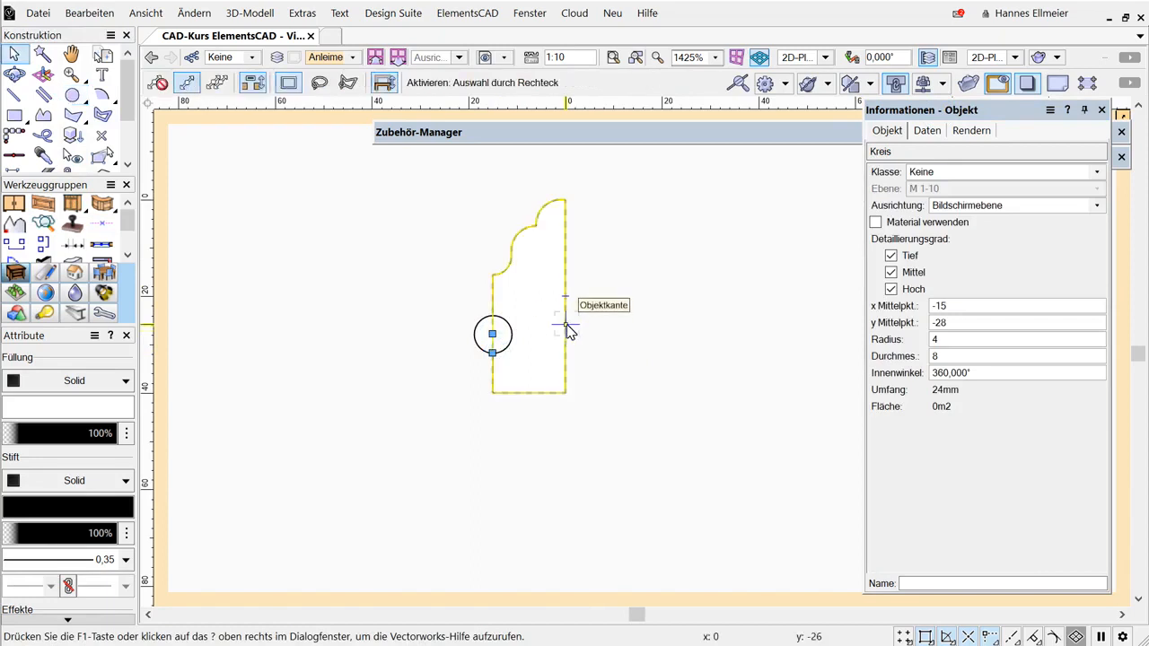
Cut the circle out of the edging profile with Schnittfläche löschen and leave symbol editing.
left_click(568, 330, "shift")
right_click(568, 330)
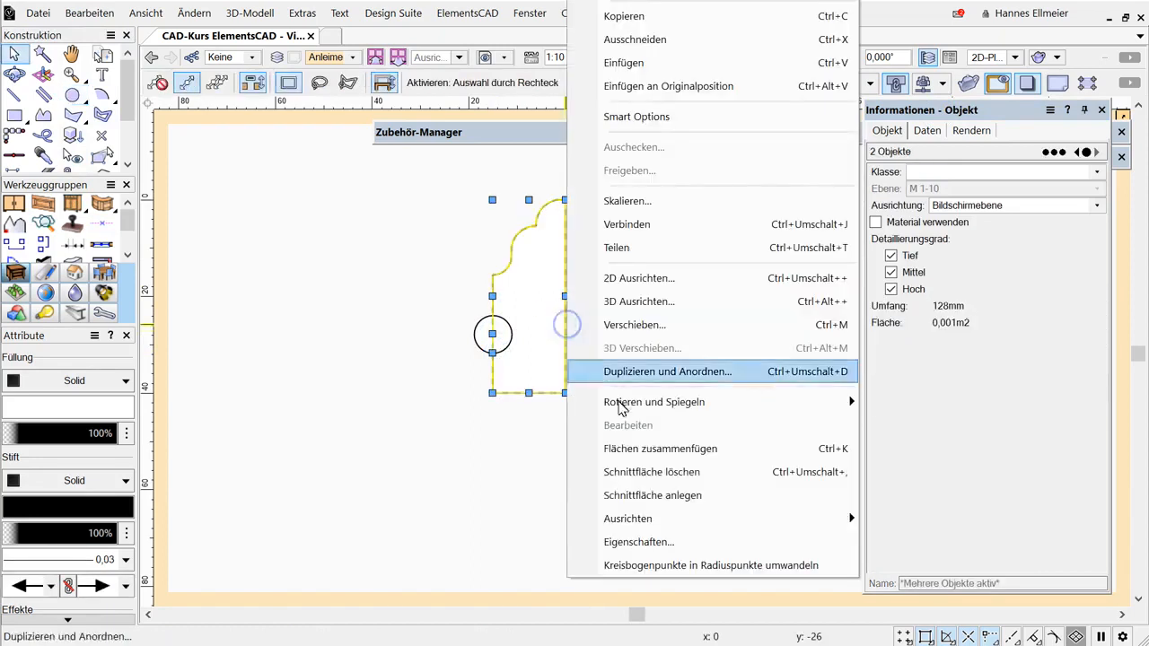
left_click(652, 472)
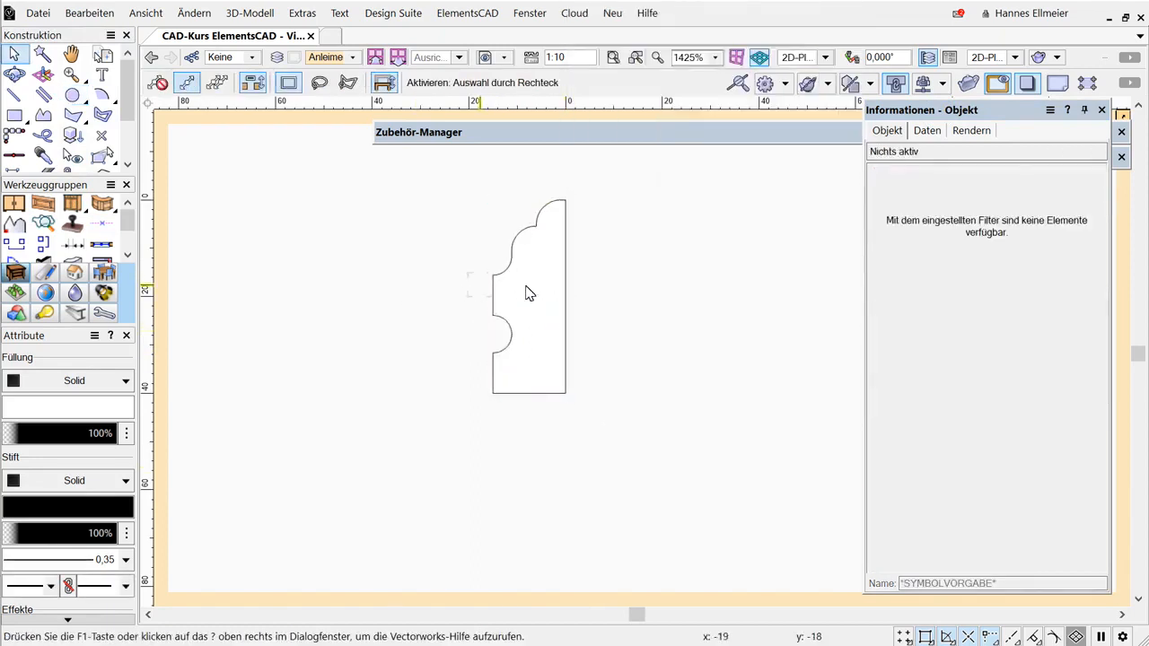
left_click(1122, 115)
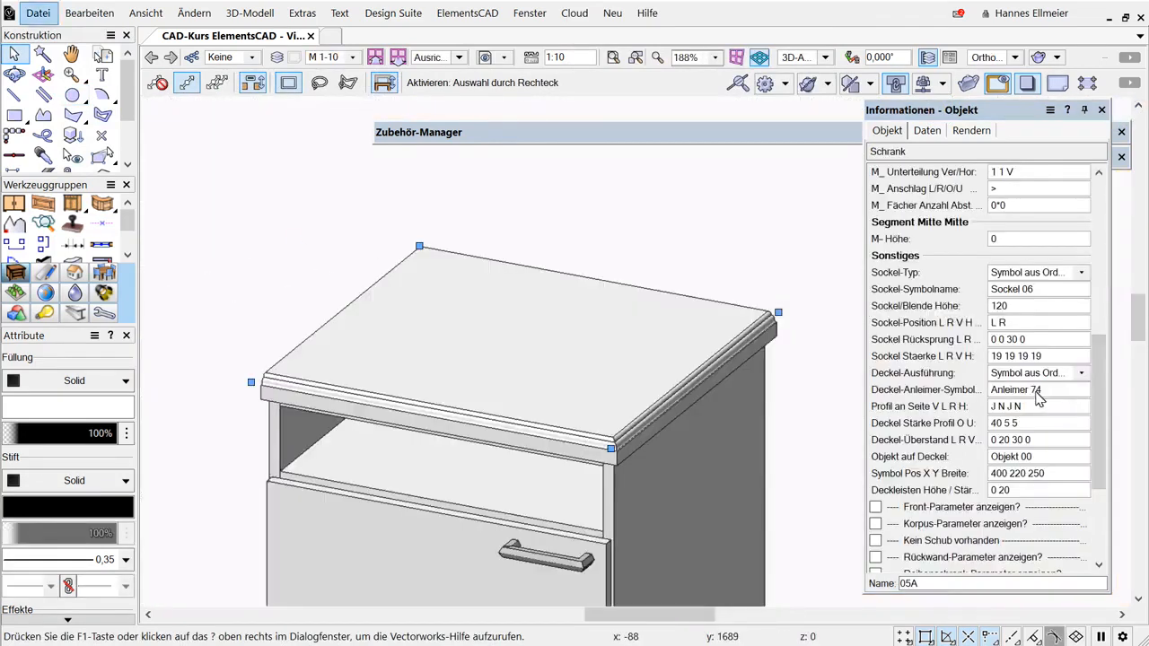
Re-enter Anleimer 74 as the top's edging symbol, update the cabinet to apply the edited profile, and inspect the edge.
double_click(1034, 391)
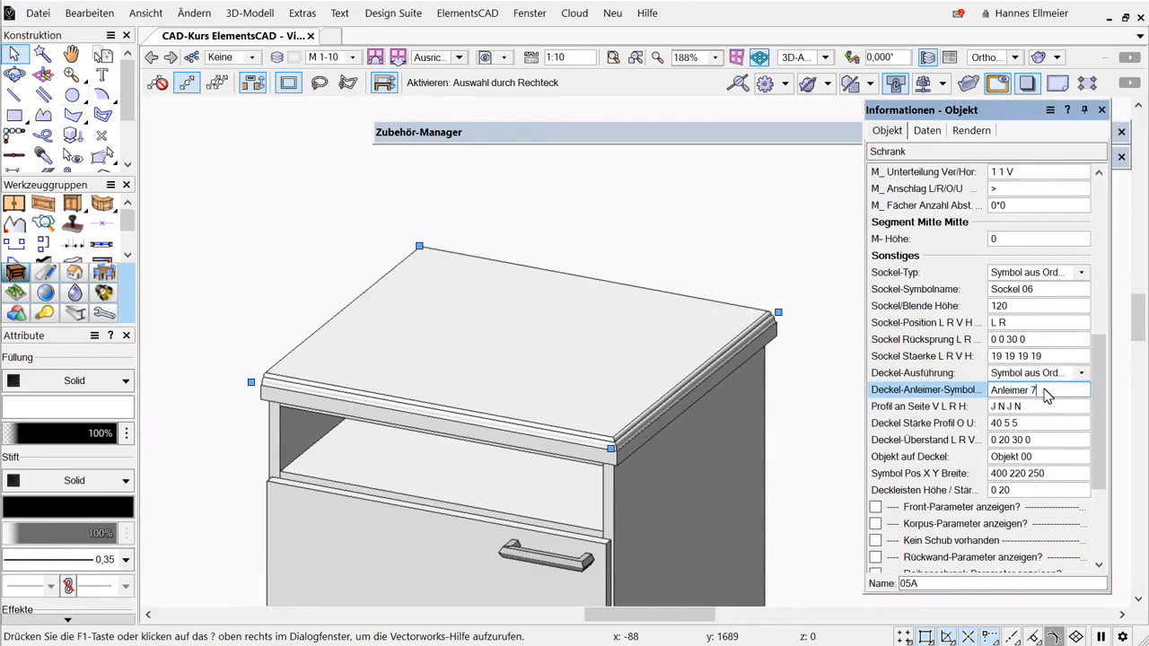
key("Return")
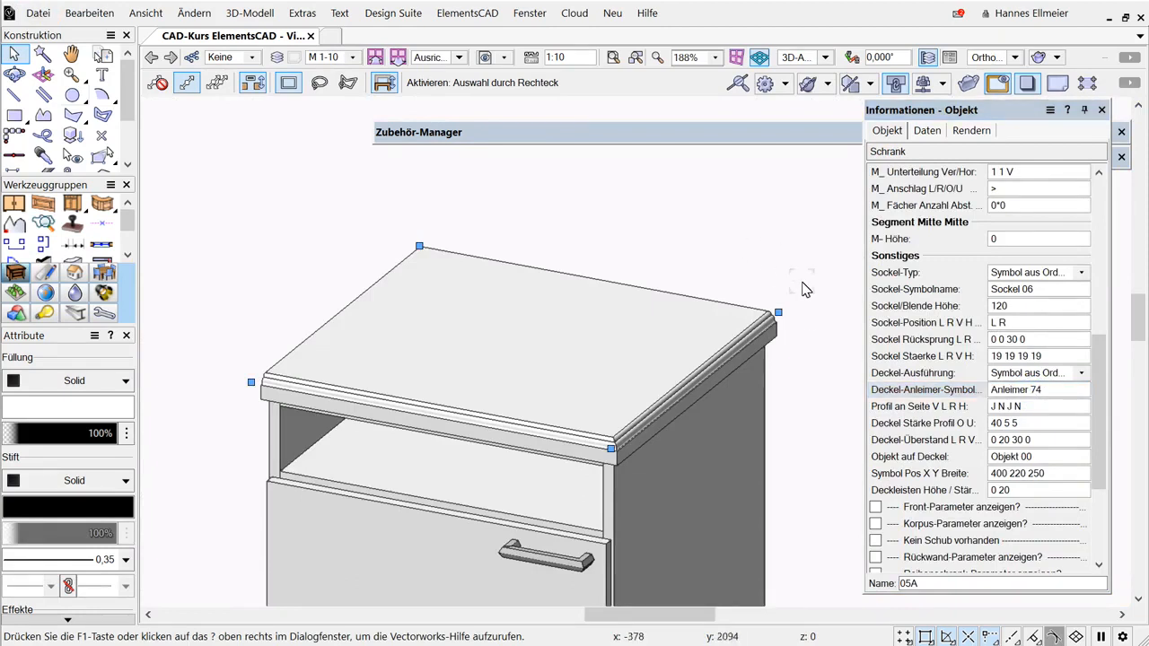
left_click(467, 12)
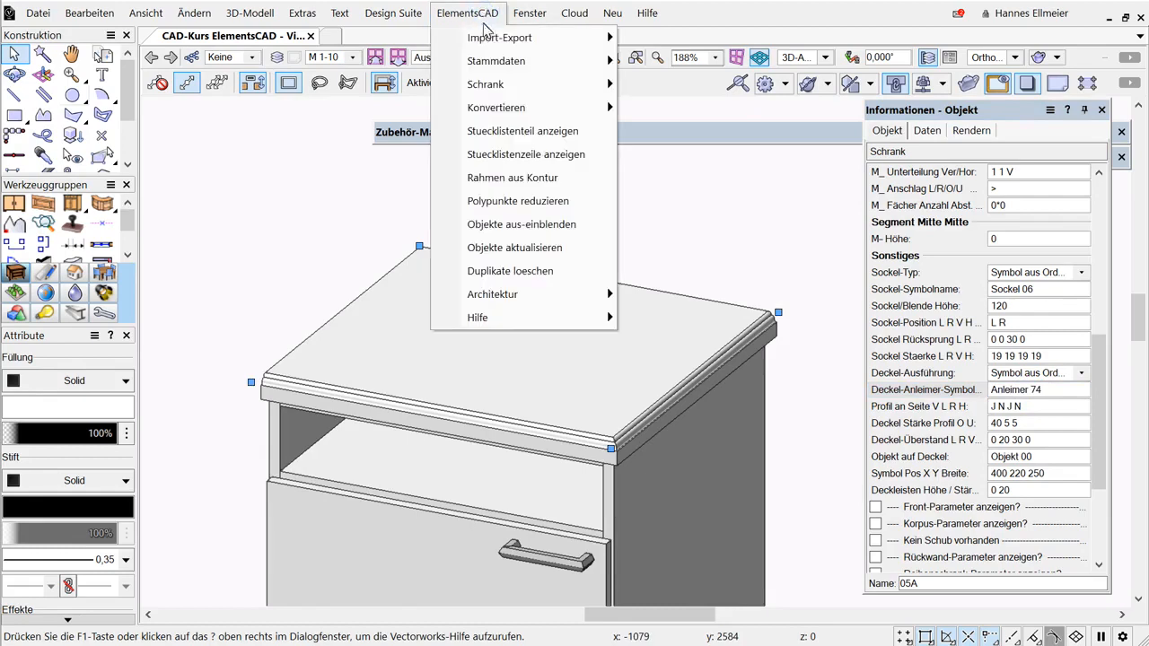
mouse_move(516, 85)
left_click(694, 109)
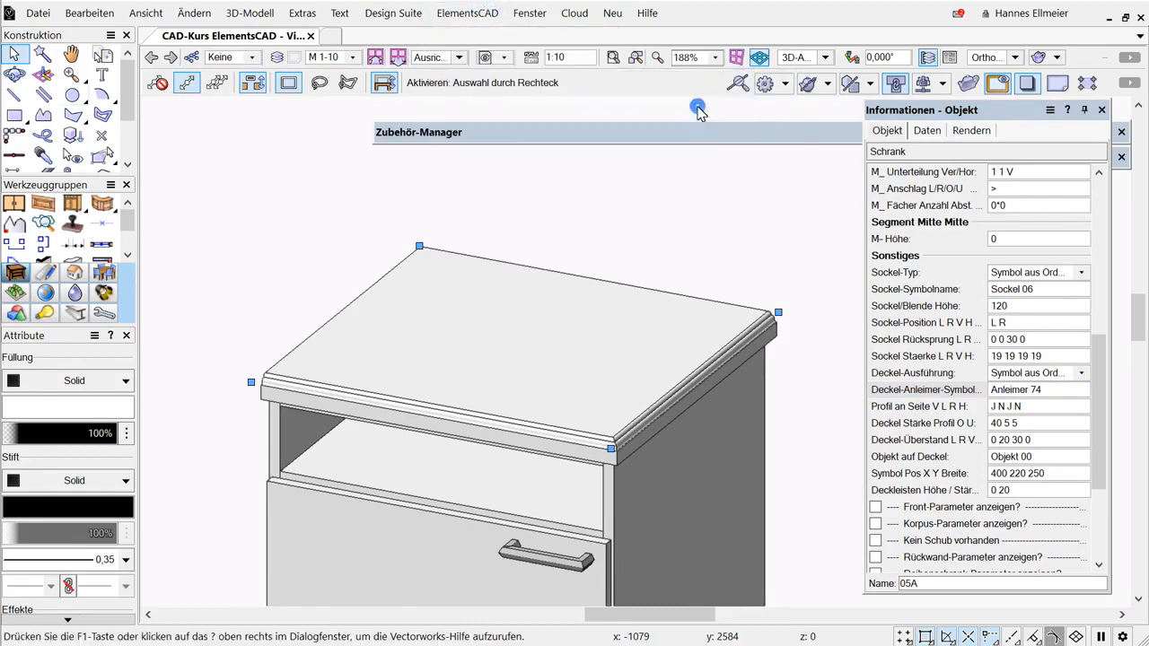
scroll(797, 327, "up", 6)
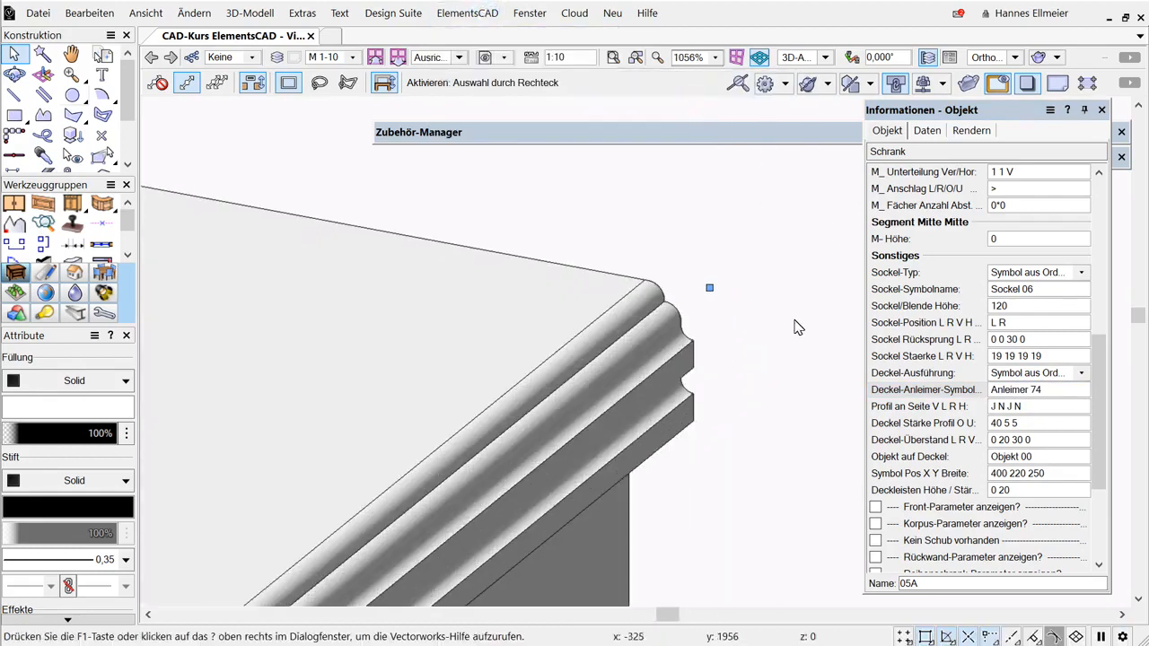
scroll(796, 327, "down", 4)
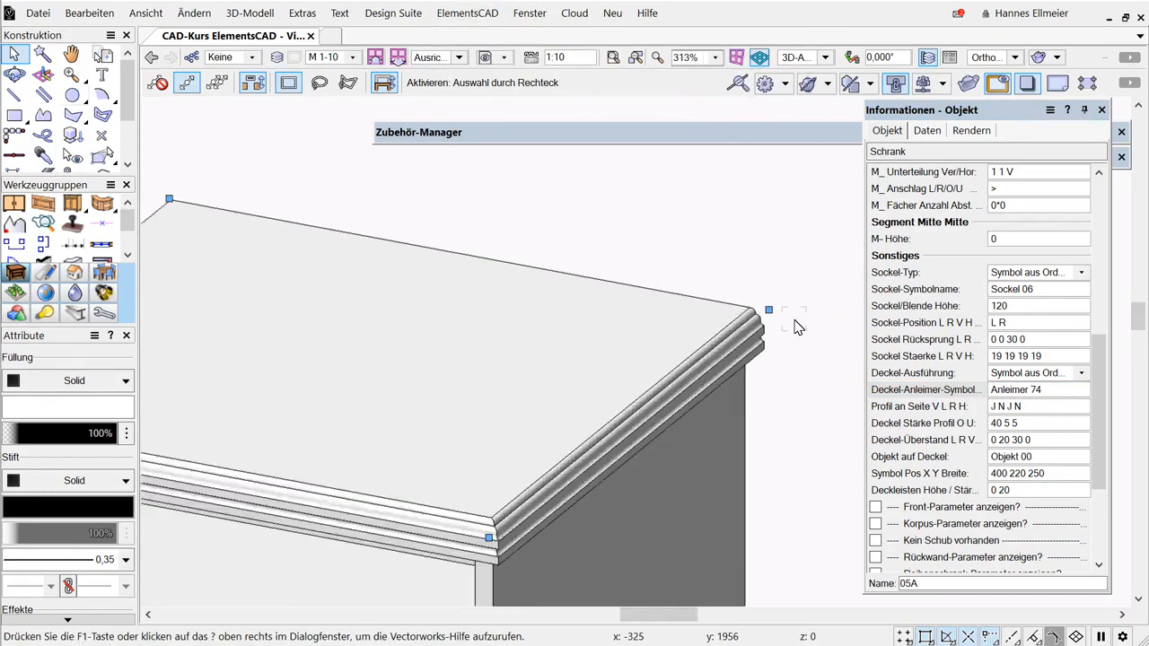
scroll(797, 327, "down", 2)
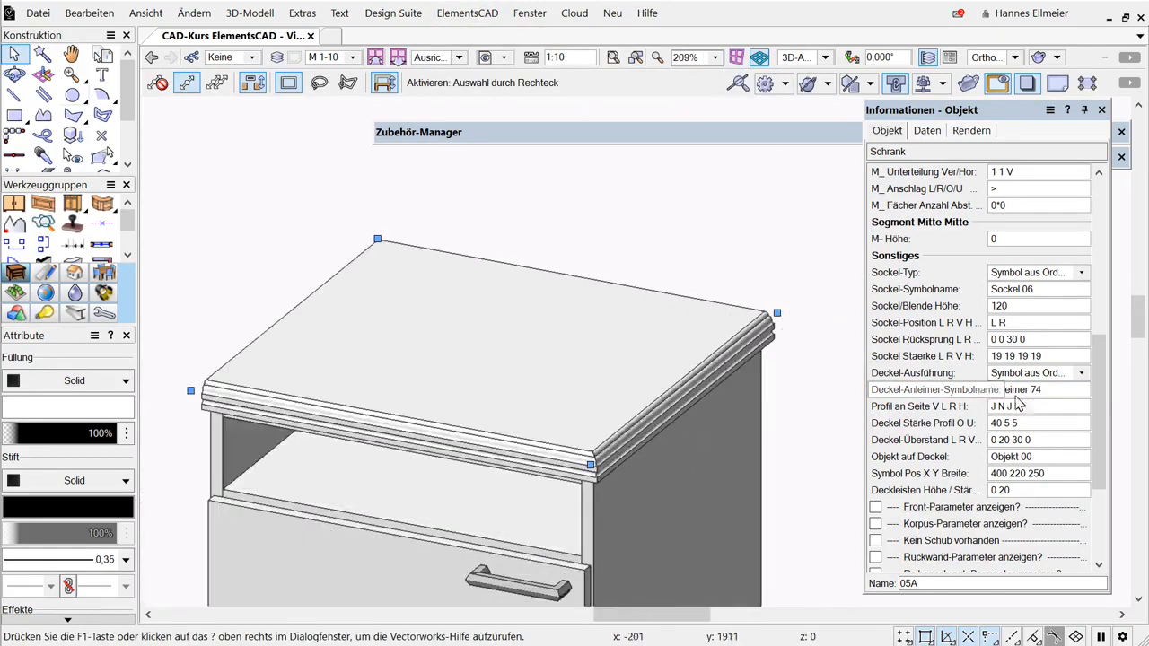
Set the cabinet top's design (Deckel-Ausführung) to Normal.
left_click(1062, 377)
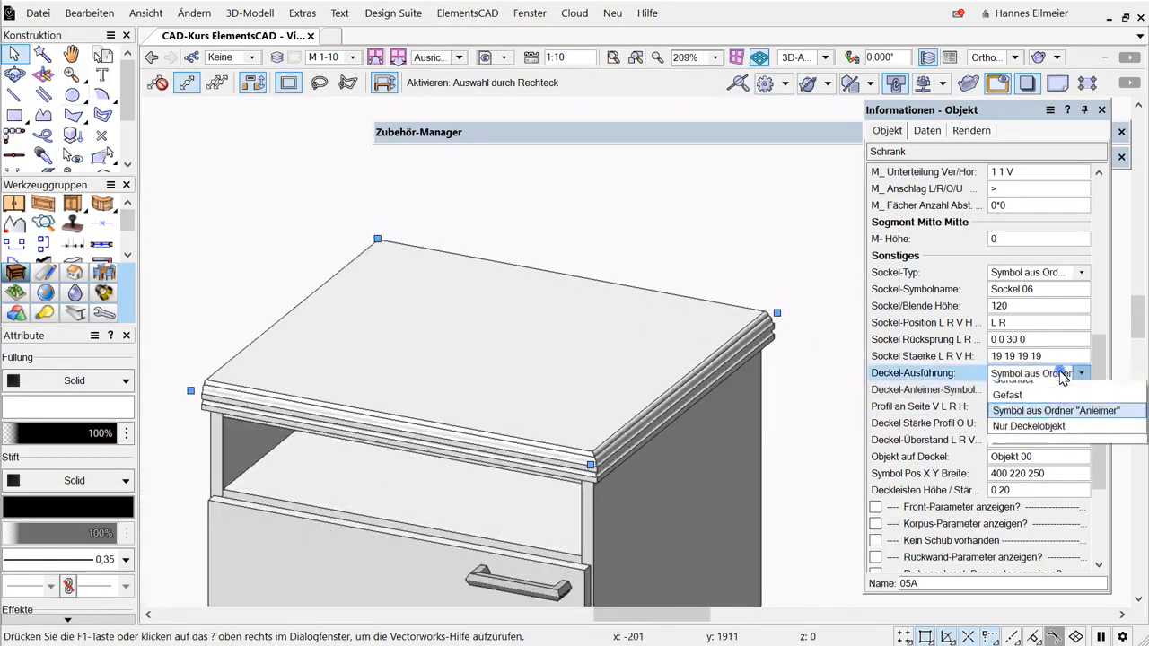
left_click(1041, 404)
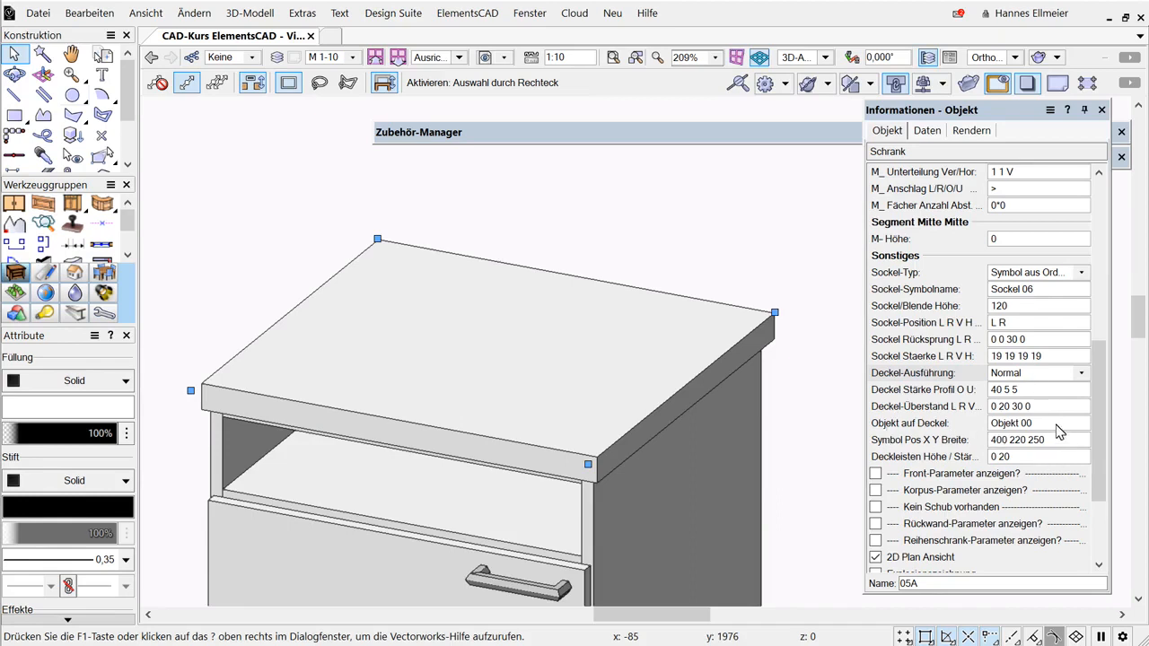
Open the Kochfelder Miele folder under Objekt/Symbol auf Deckel in Elements Bibliothek.vwx to look up a hob symbol.
left_click(790, 135)
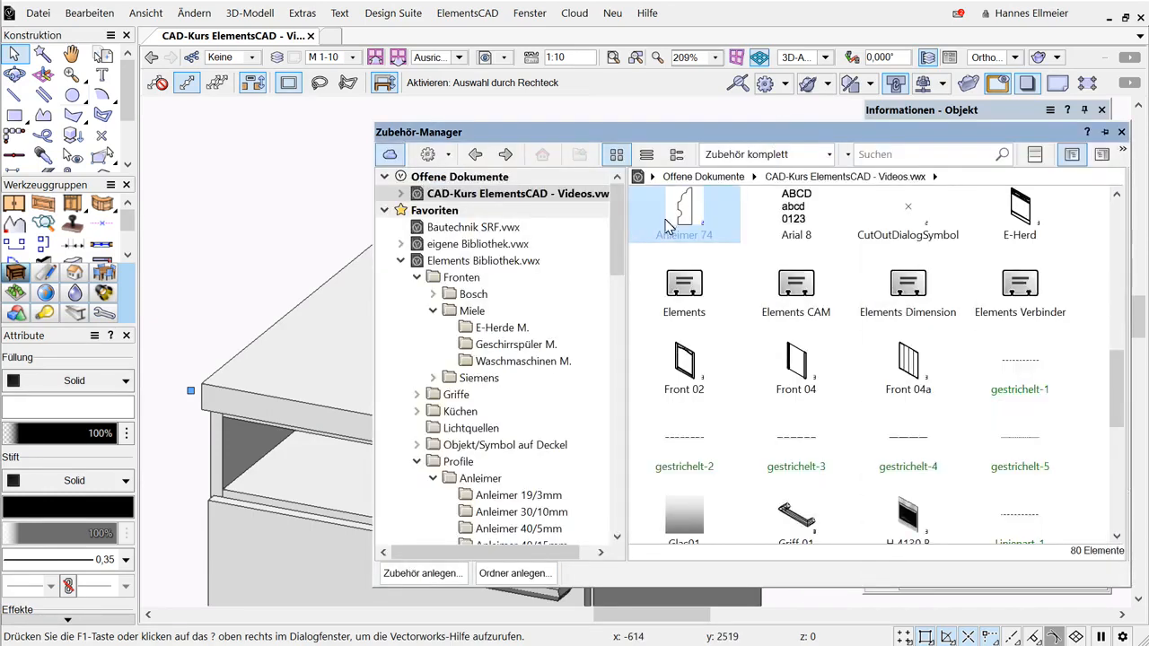
scroll(621, 238, "down", 3)
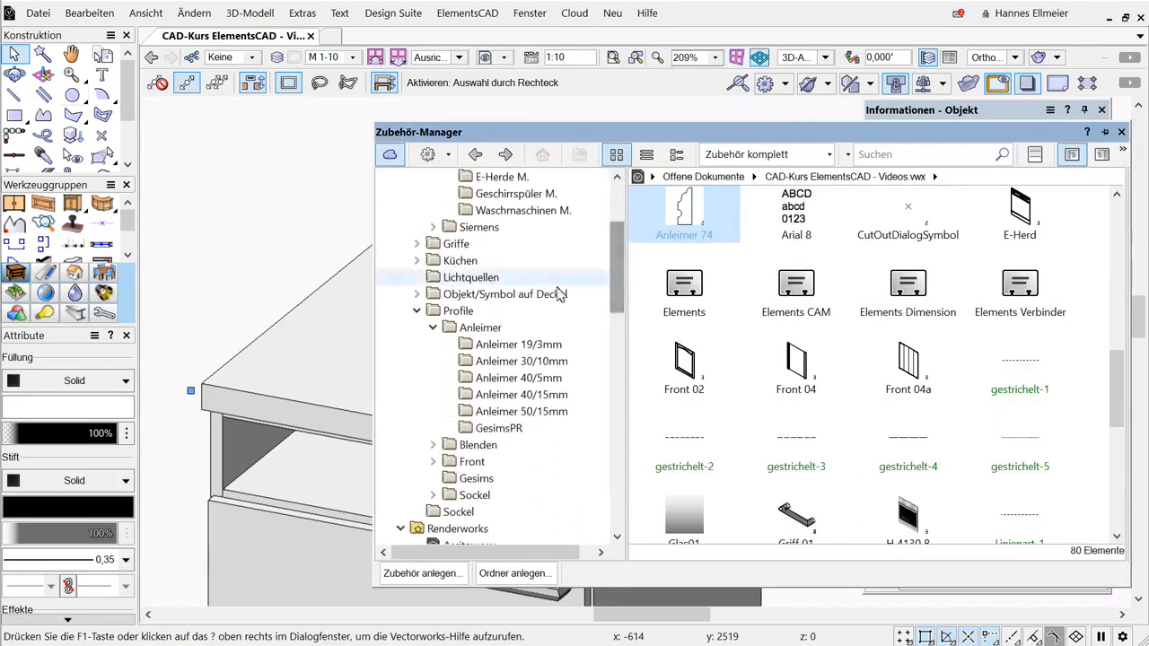
left_click(417, 294)
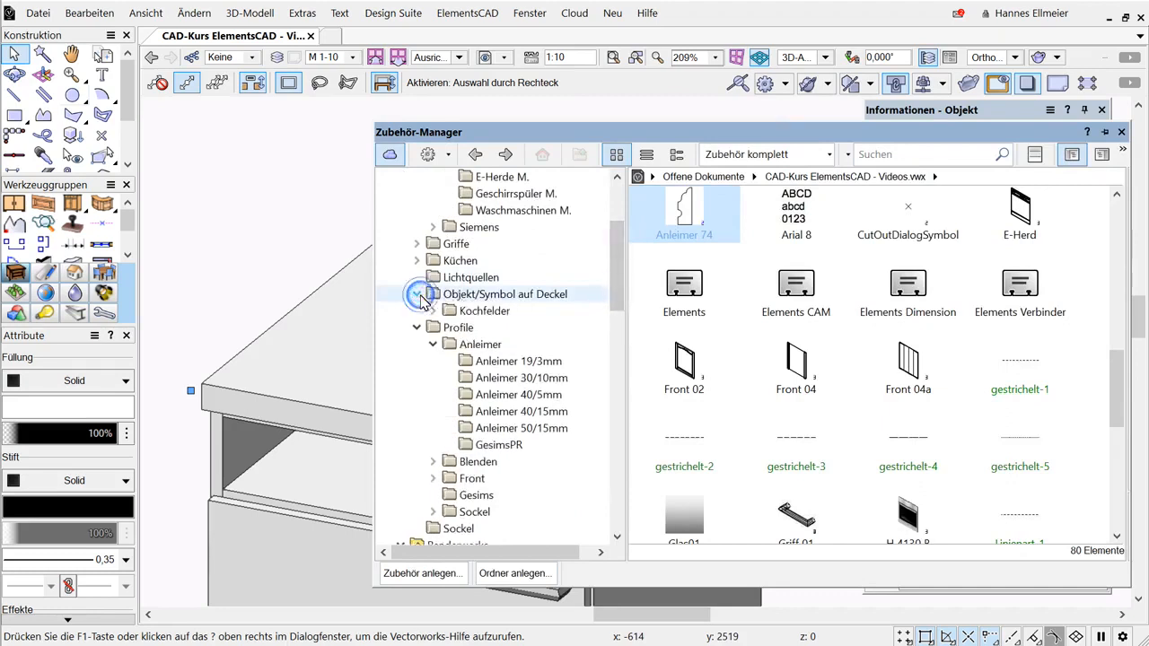
left_click(531, 294)
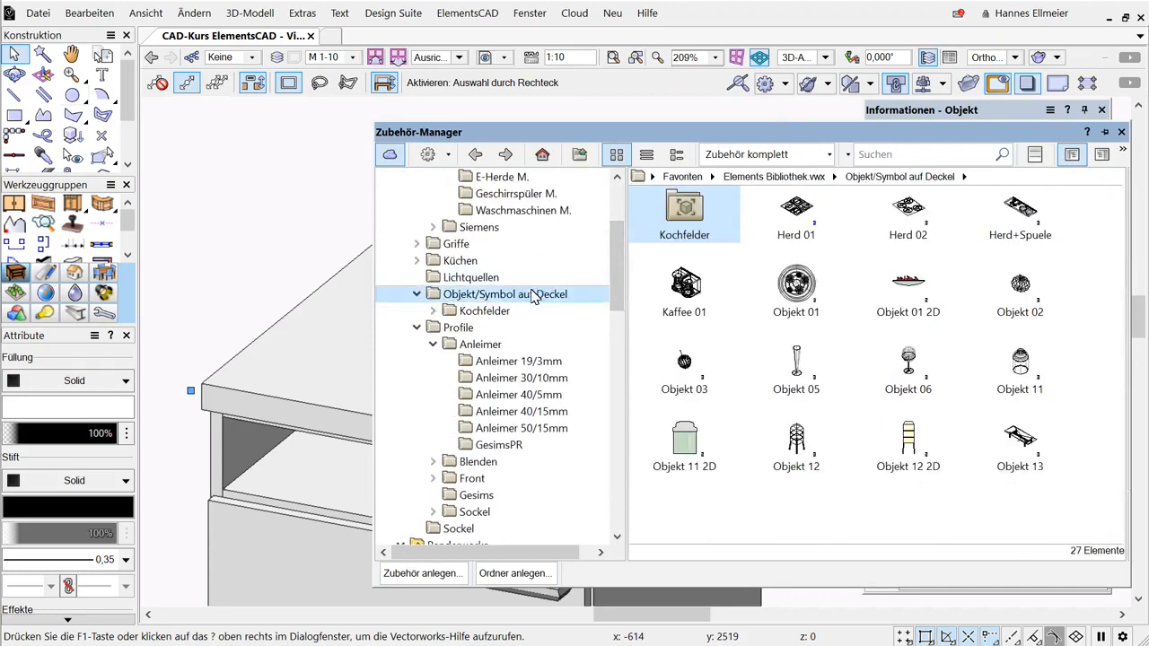
left_click(434, 311)
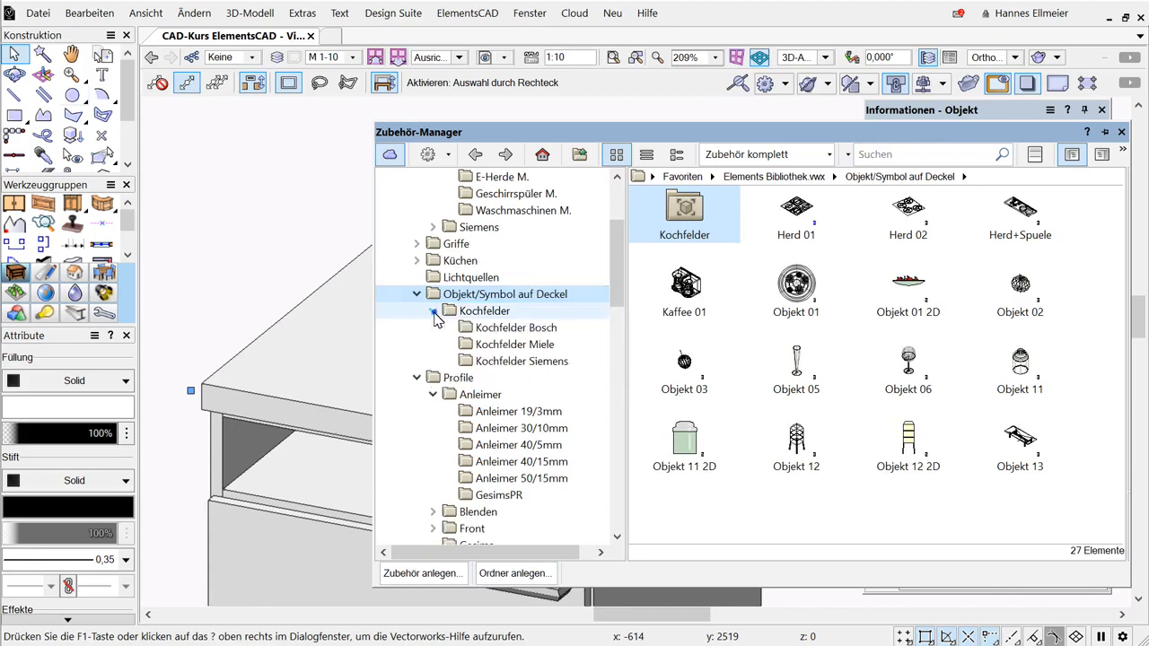
left_click(513, 346)
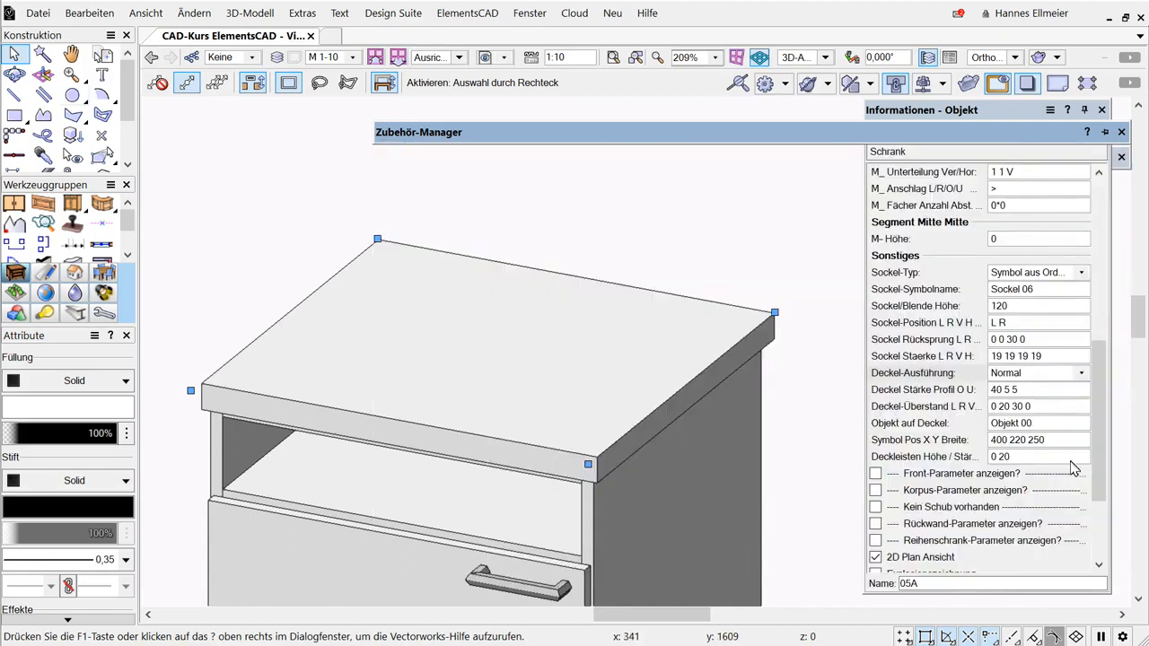
Set the object on the cabinet top (Objekt auf Deckel) to the Miele hob symbol km 360 g.
left_click(1052, 421)
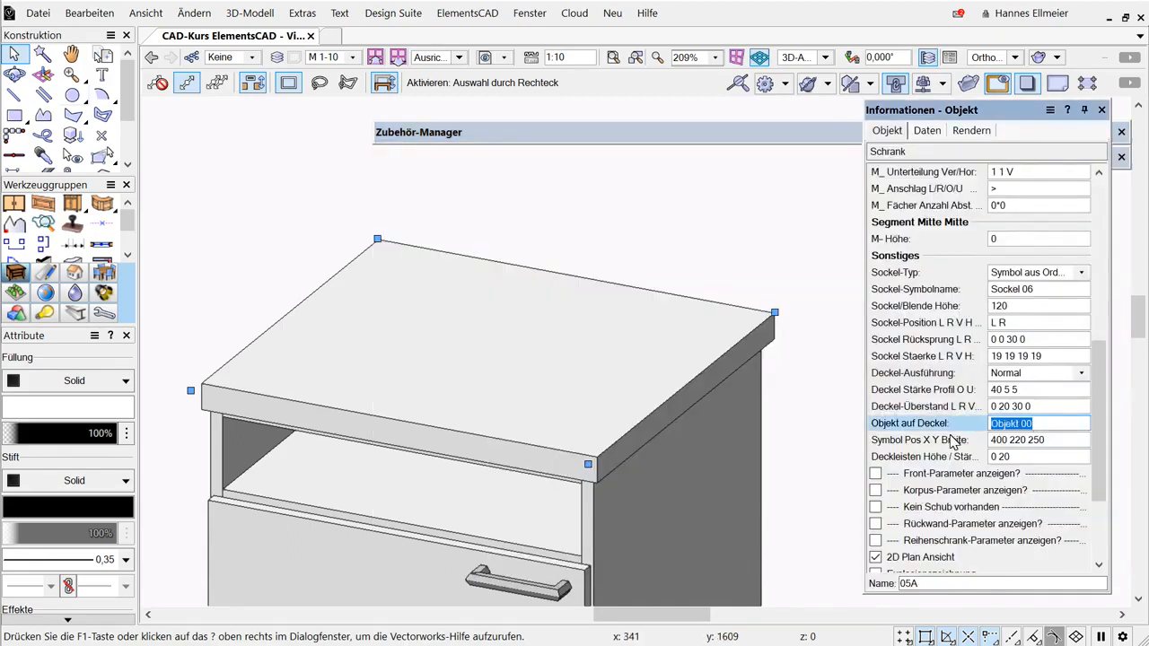
type("km")
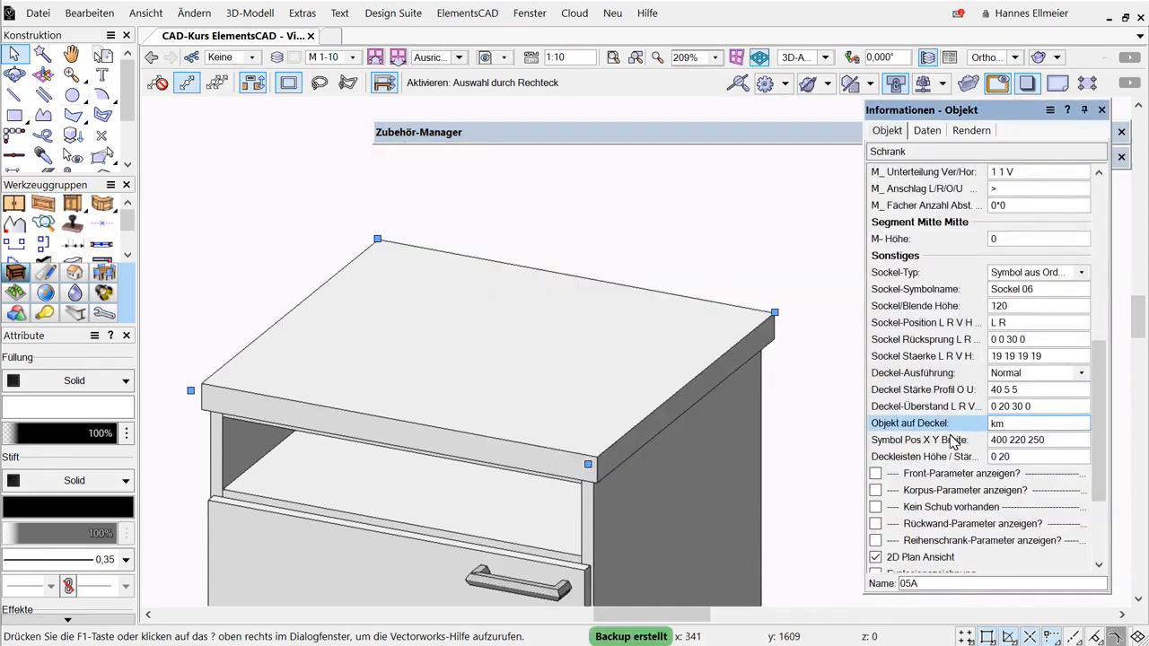
type(" 360 g")
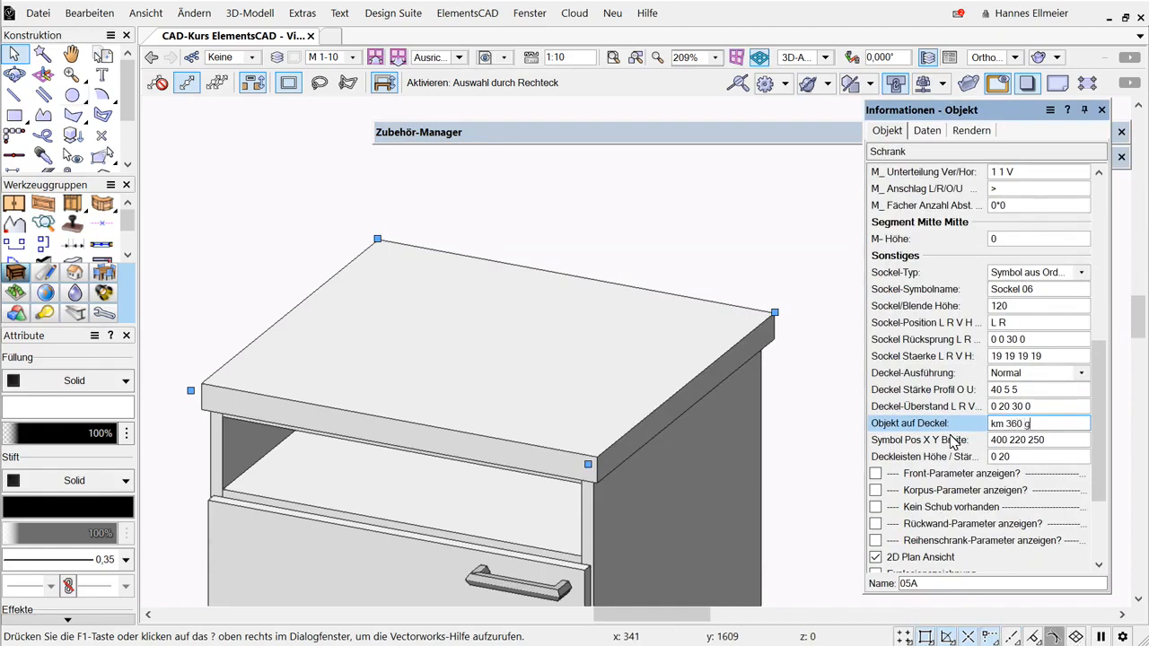
key("Return")
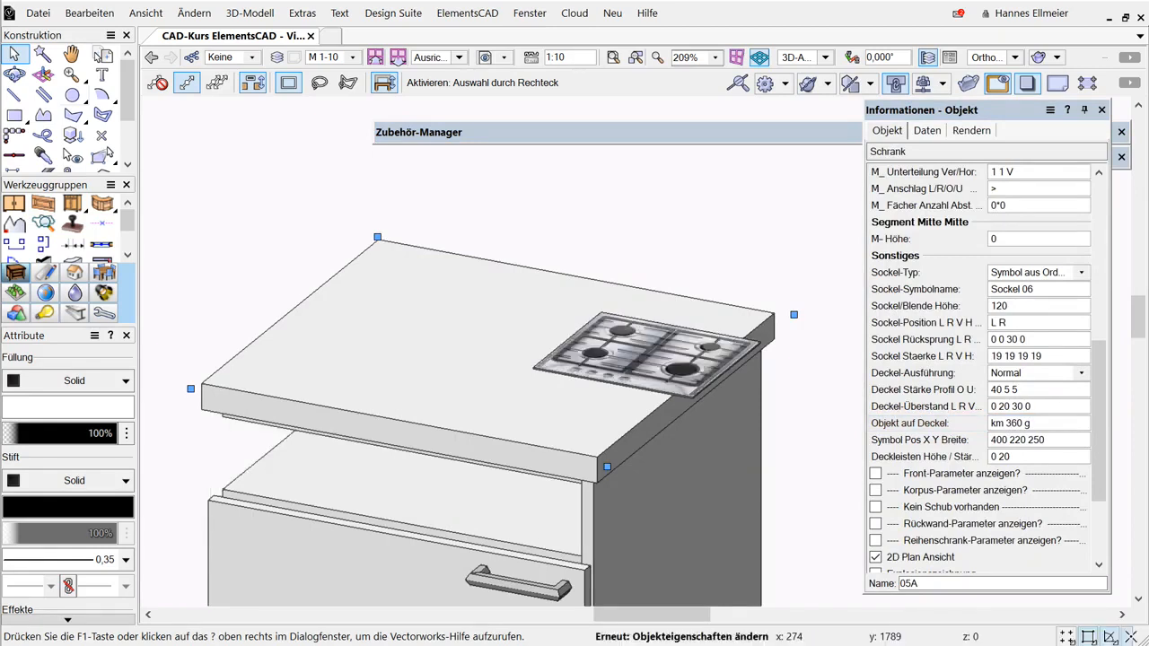
Set the hob's symbol position and width (Symbol Pos X Y Breite) to 0 0 550.
left_click(1059, 441)
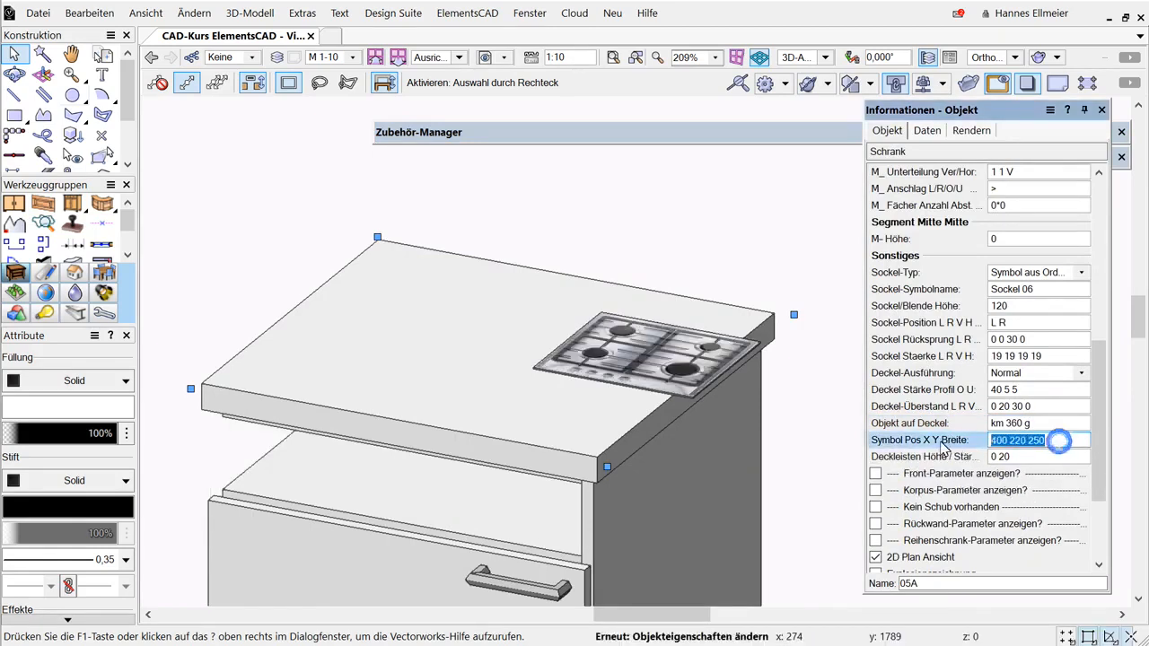
type("0")
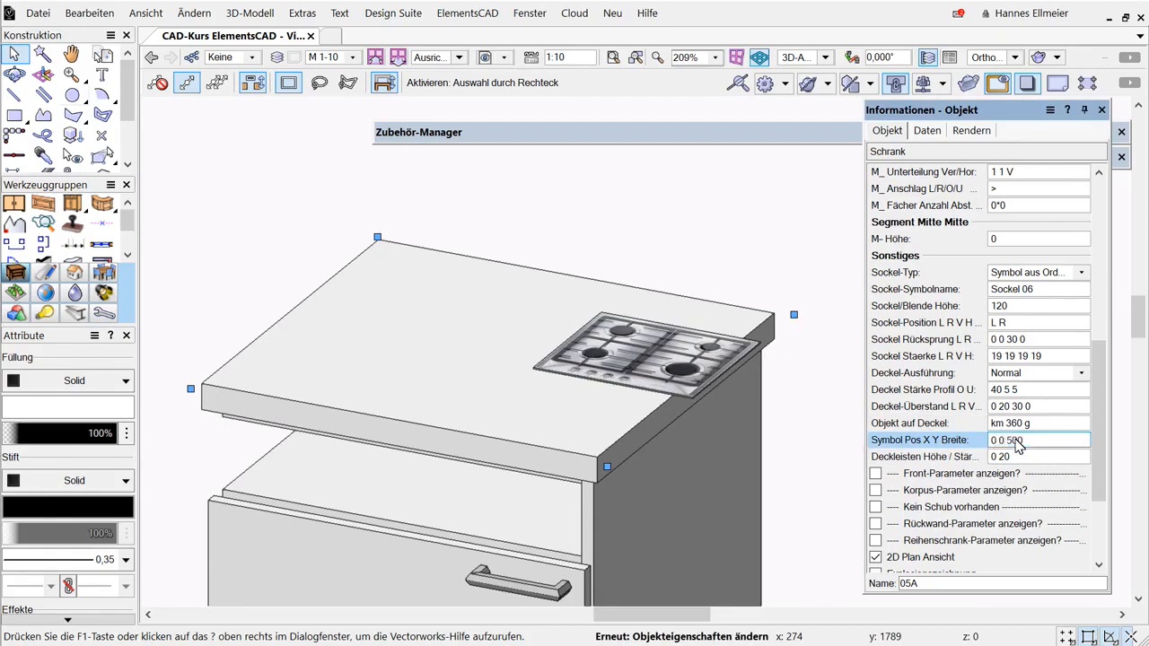
key("BackSpace")
type("50")
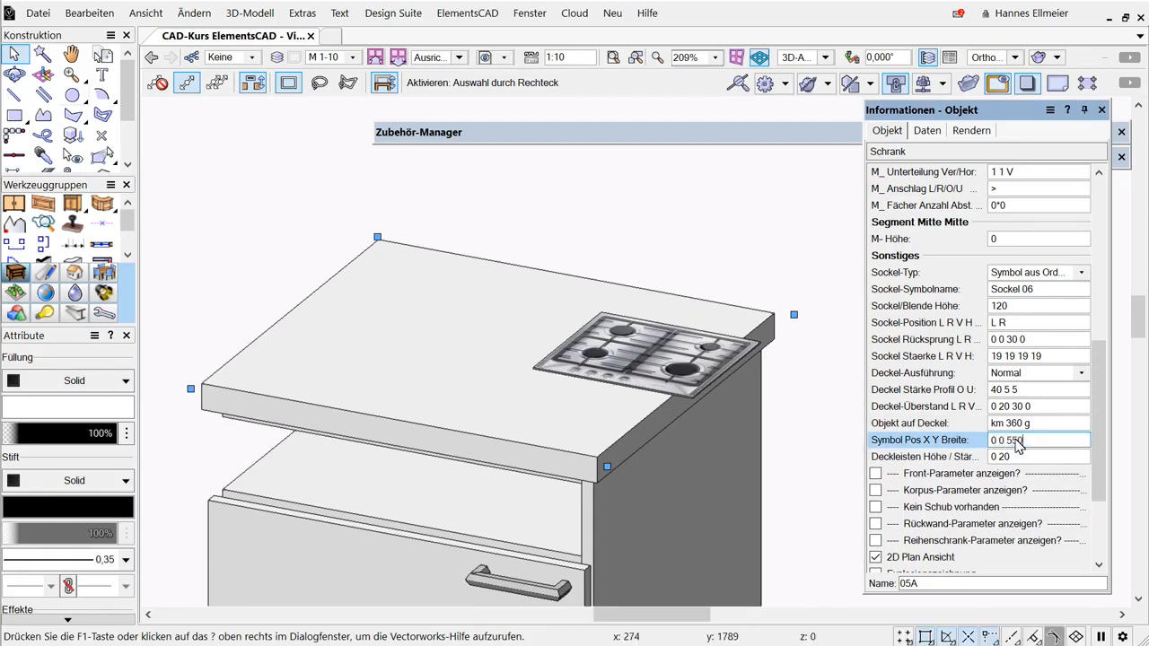
key("Return")
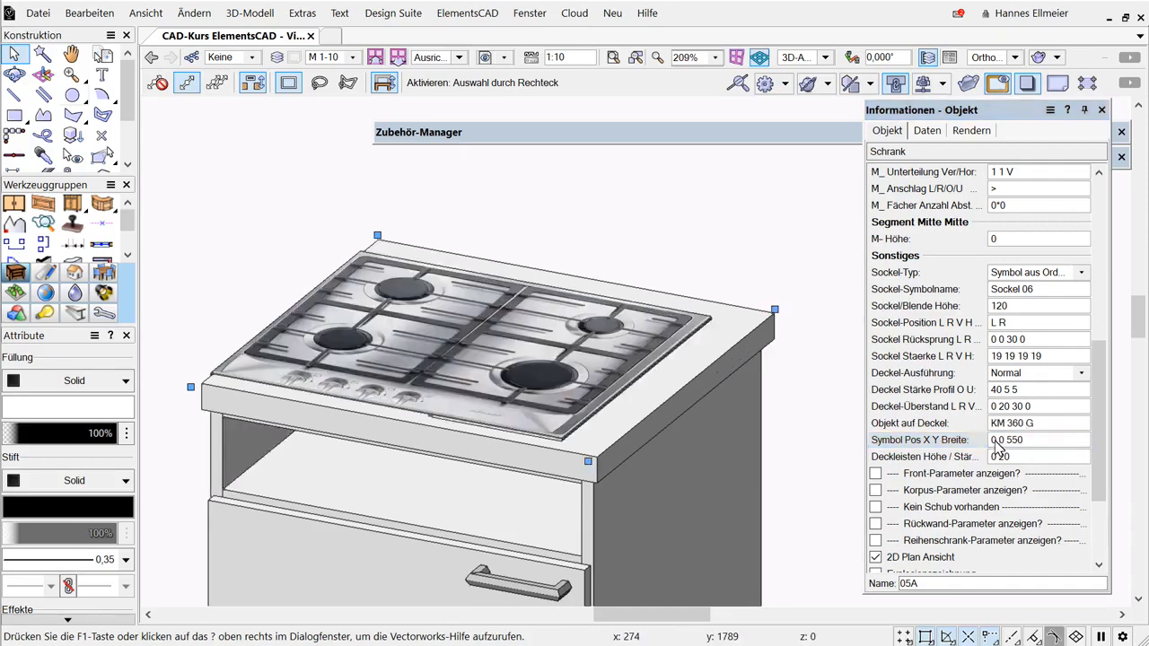
Shift the hob along the cabinet top by setting its X position to 25, giving 25 0 550.
left_click(992, 440)
type("2")
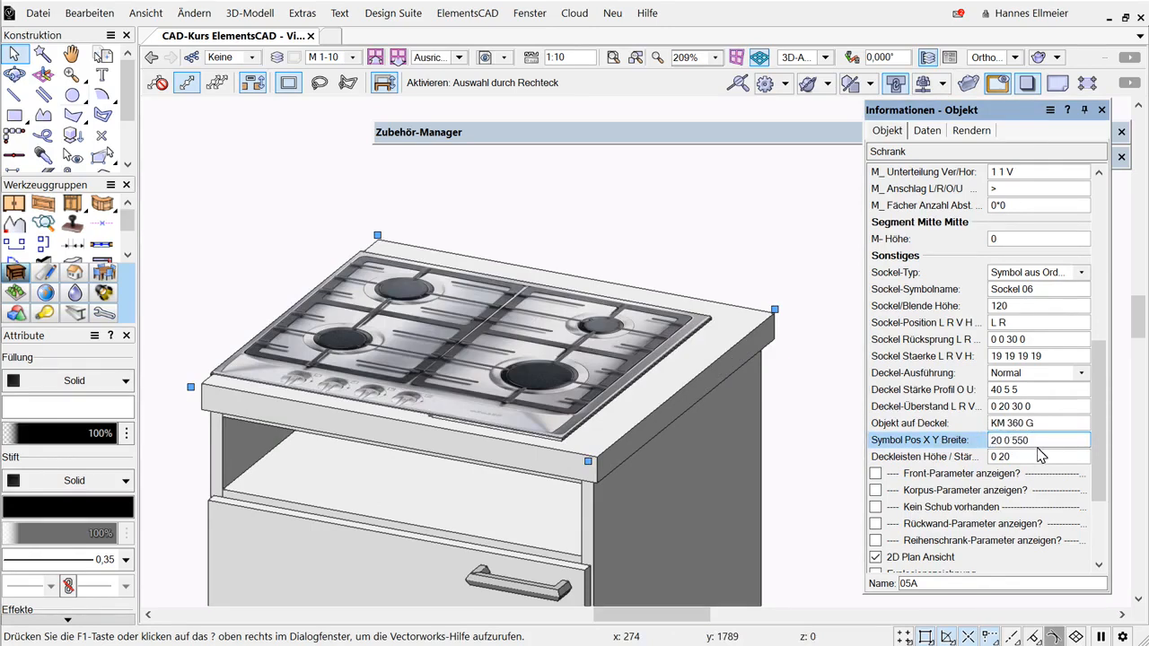
type("5")
key("Return")
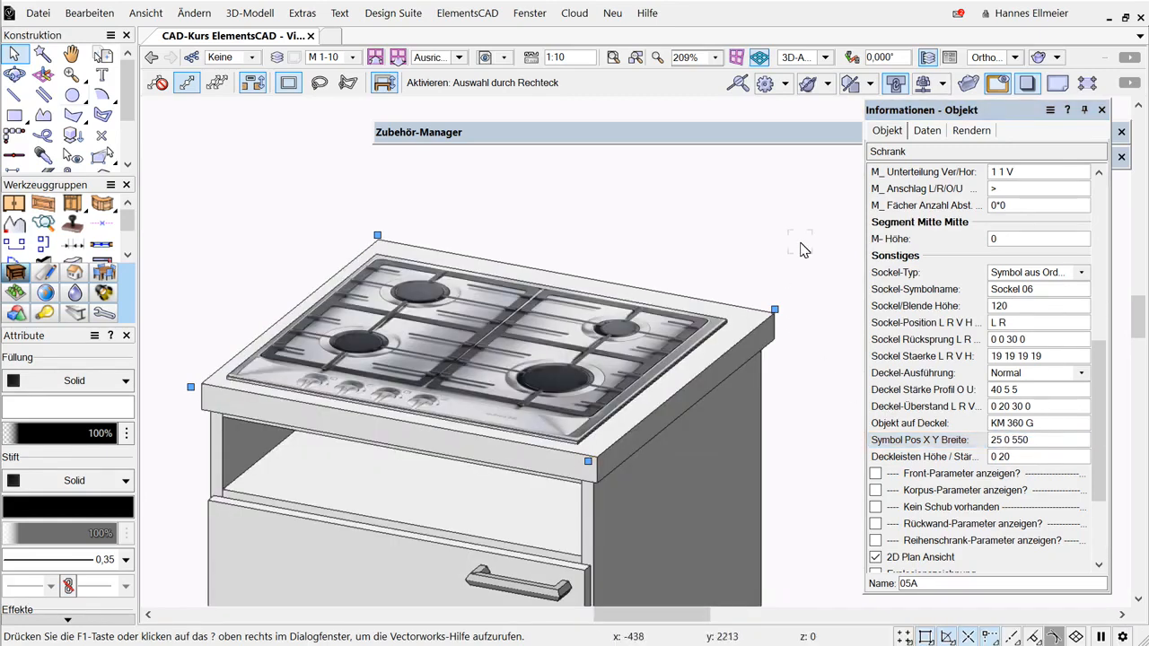
scroll(801, 249, "down", 2)
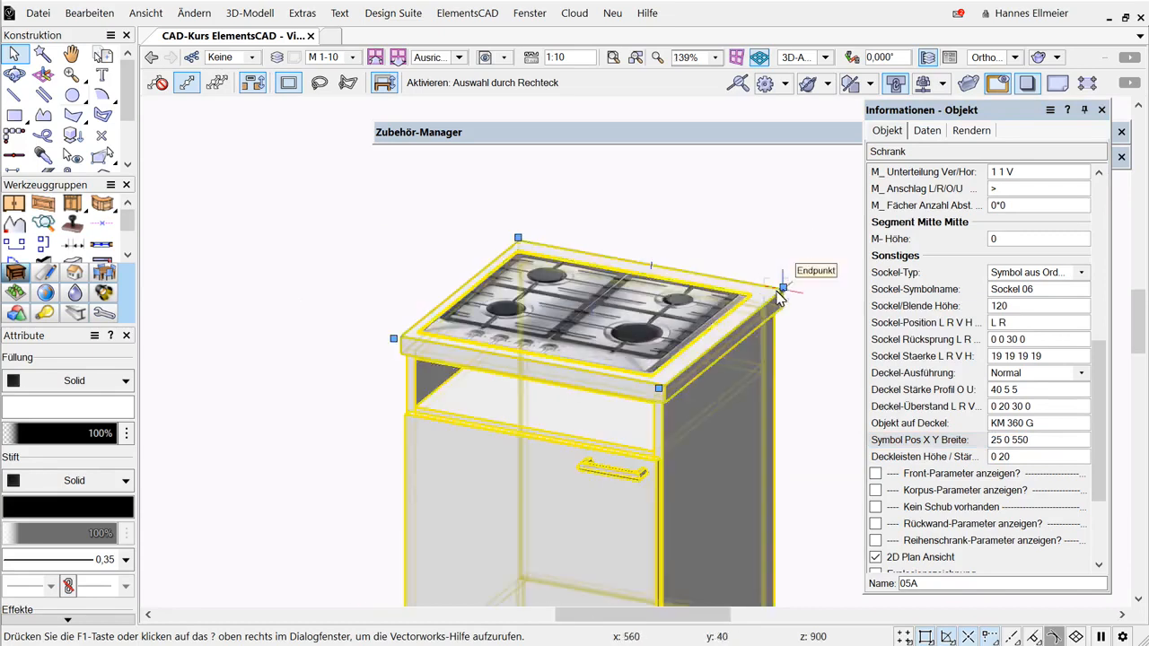